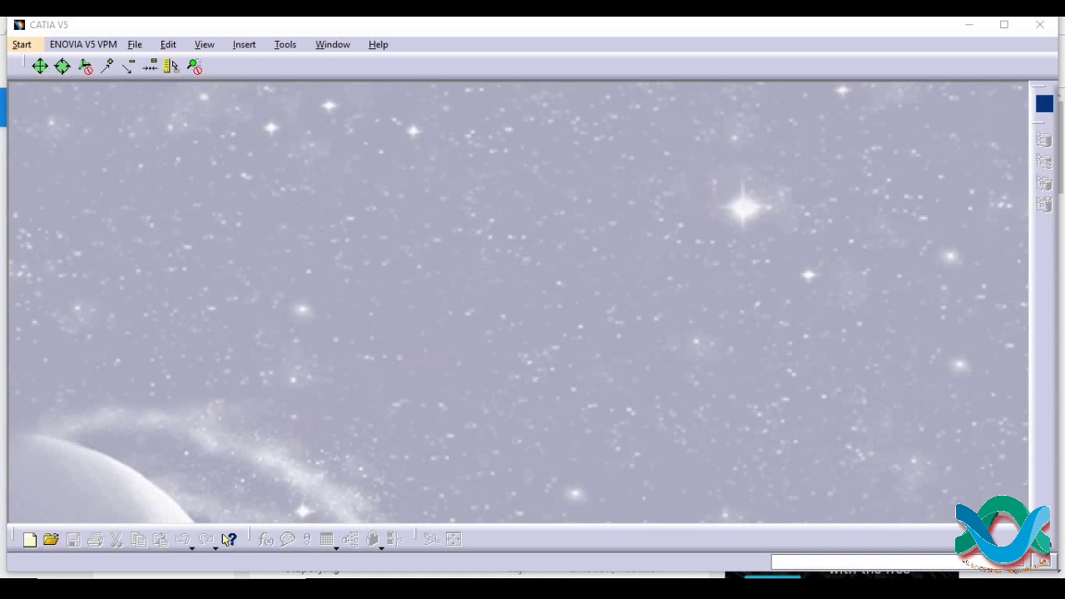
# - Create a new Generative Shape Design part named gen1
pyautogui.click(1013, 27)
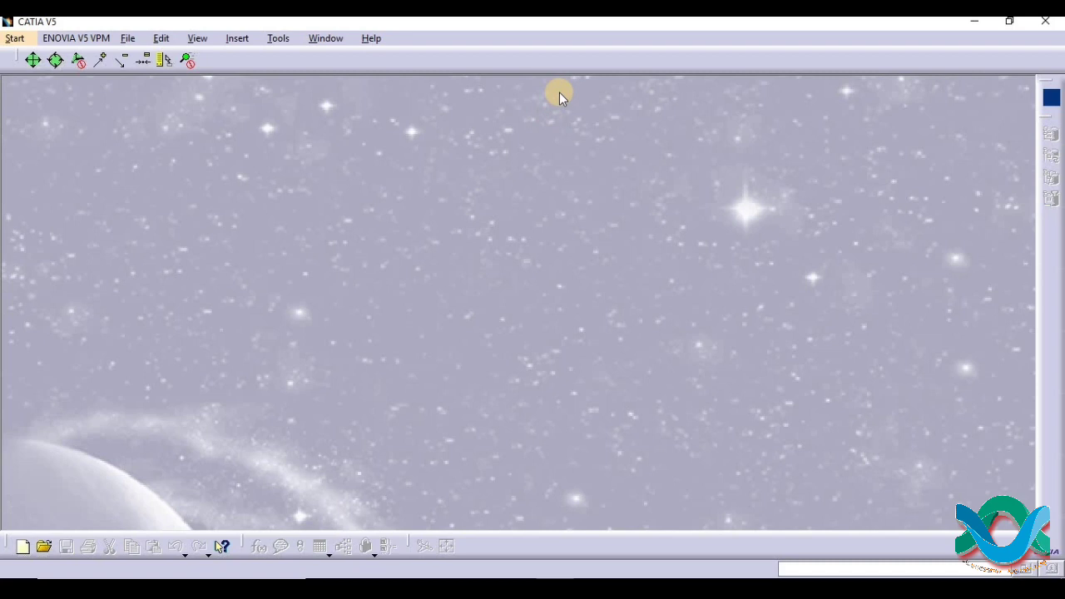
pyautogui.click(15, 38)
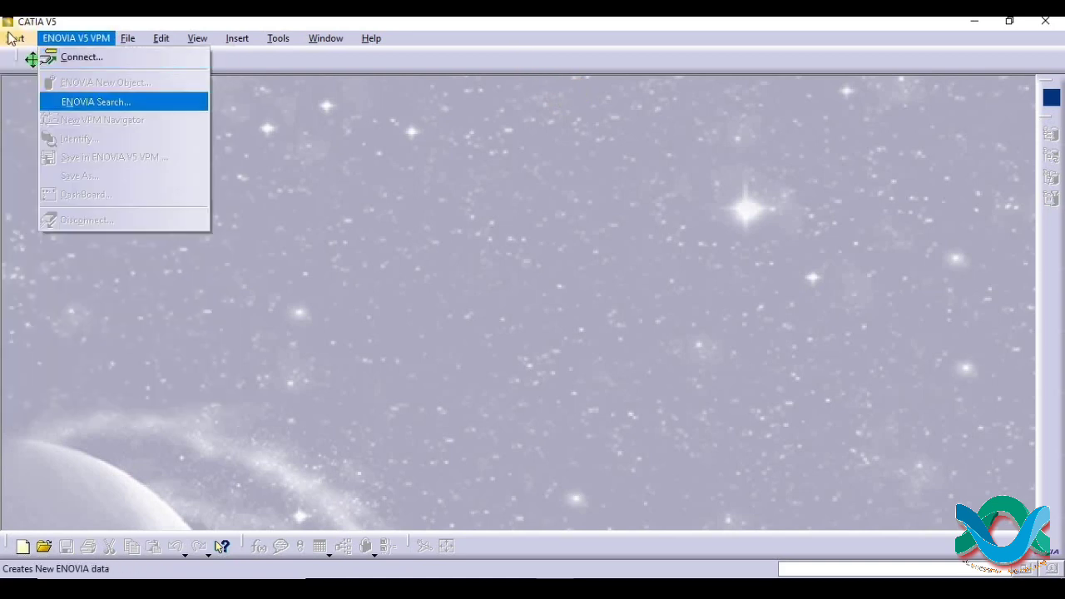
pyautogui.moveTo(68, 167)
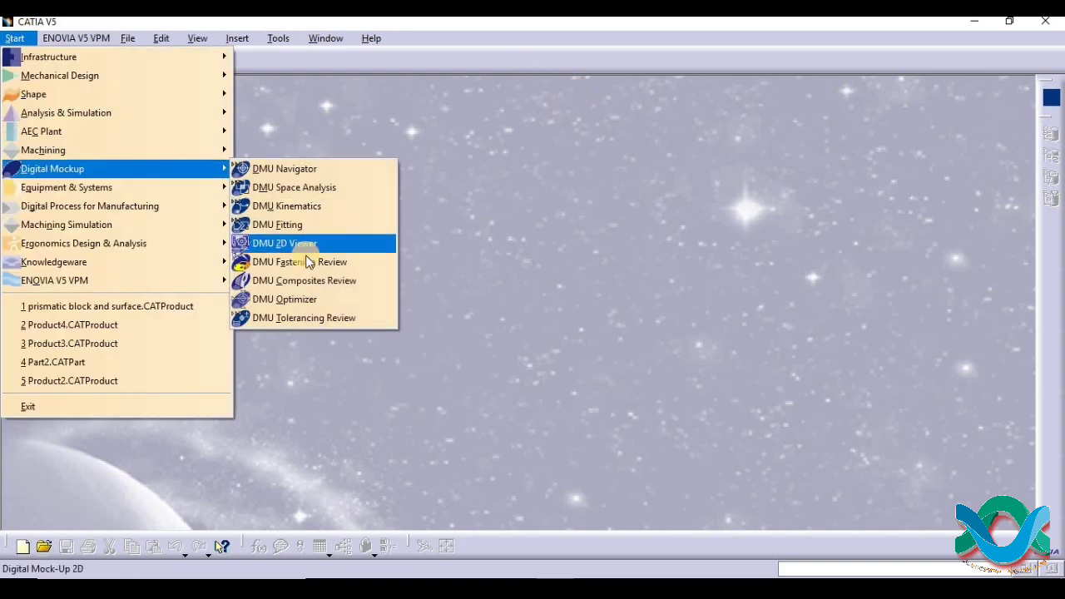
pyautogui.moveTo(59, 98)
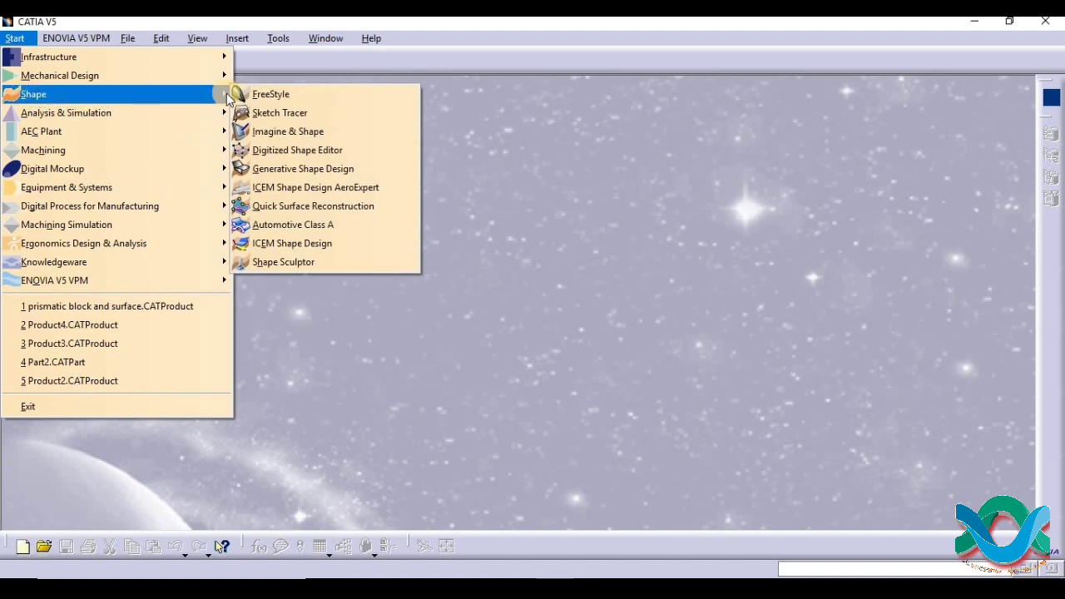
pyautogui.click(287, 171)
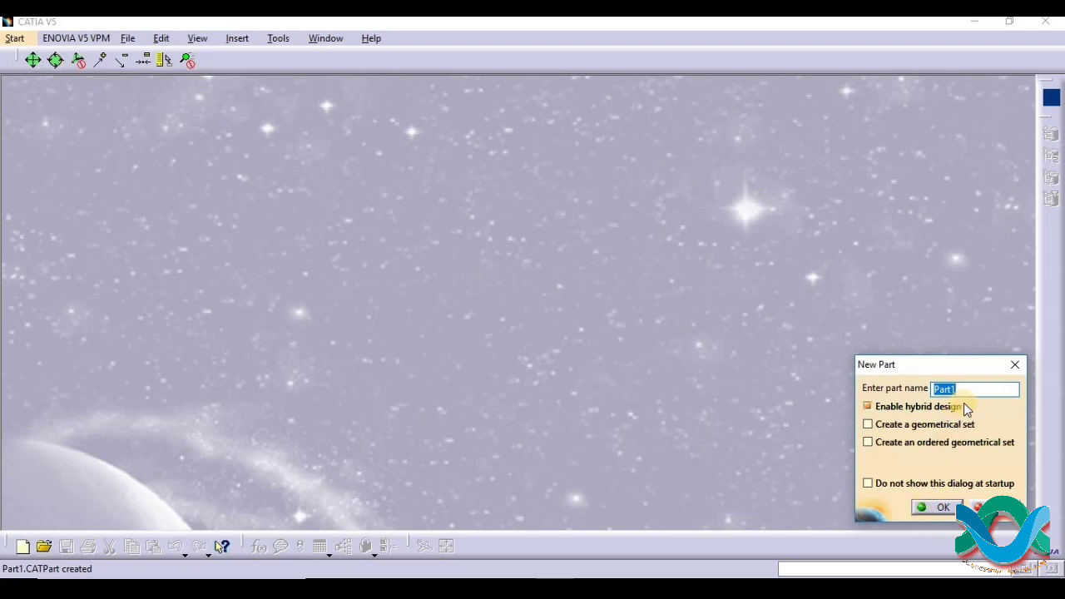
pyautogui.write('gen1')
pyautogui.click(940, 506)
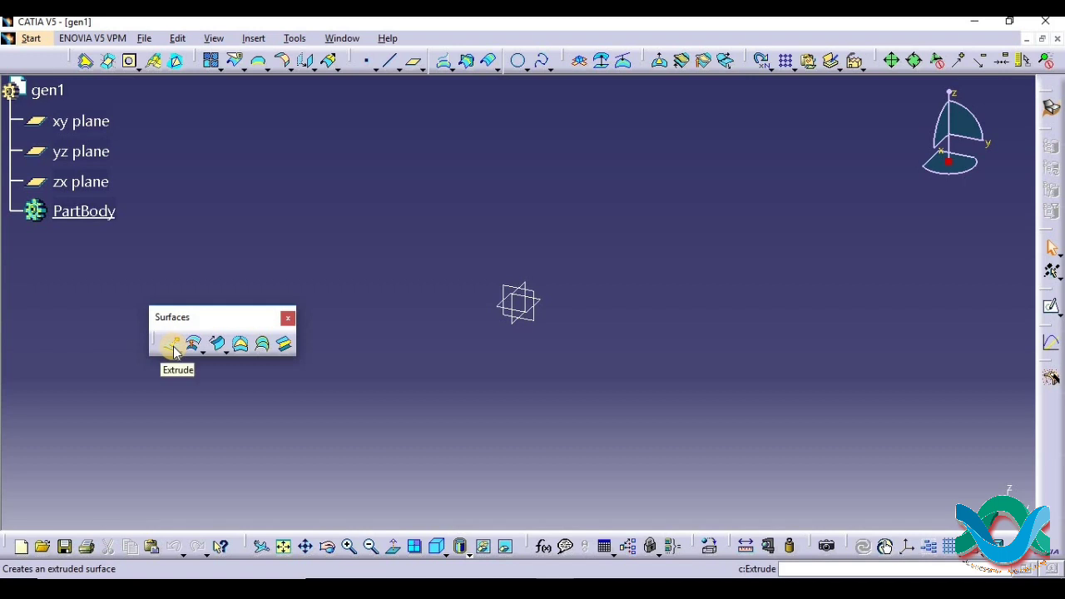
# - Sketch a closed triangle around the origin on the xy plane, with one vertical side starting at about H -65 mm, V 71 mm
pyautogui.click(78, 121)
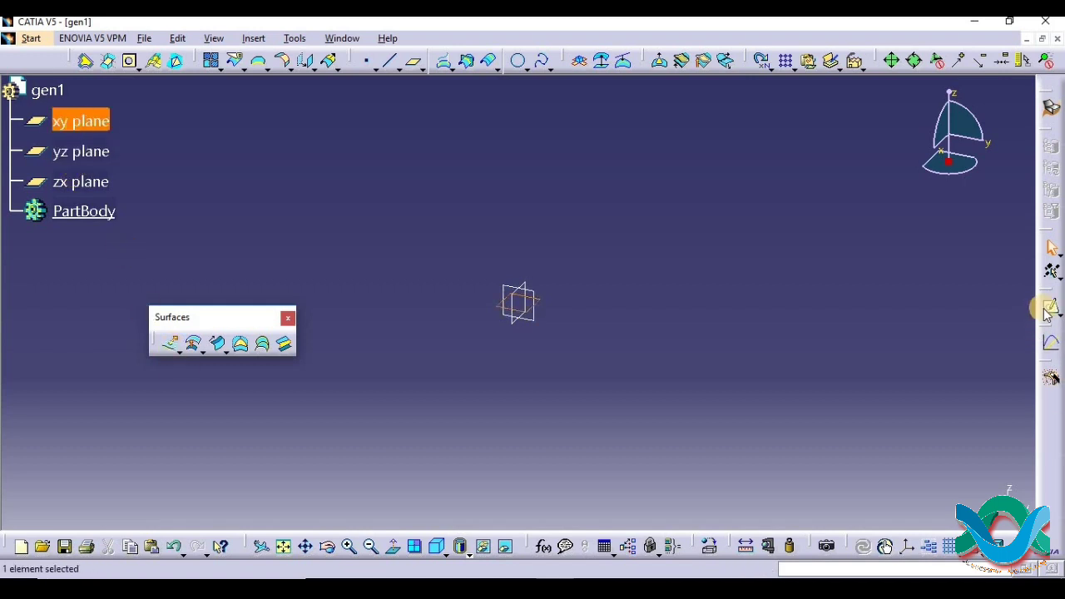
pyautogui.click(1050, 309)
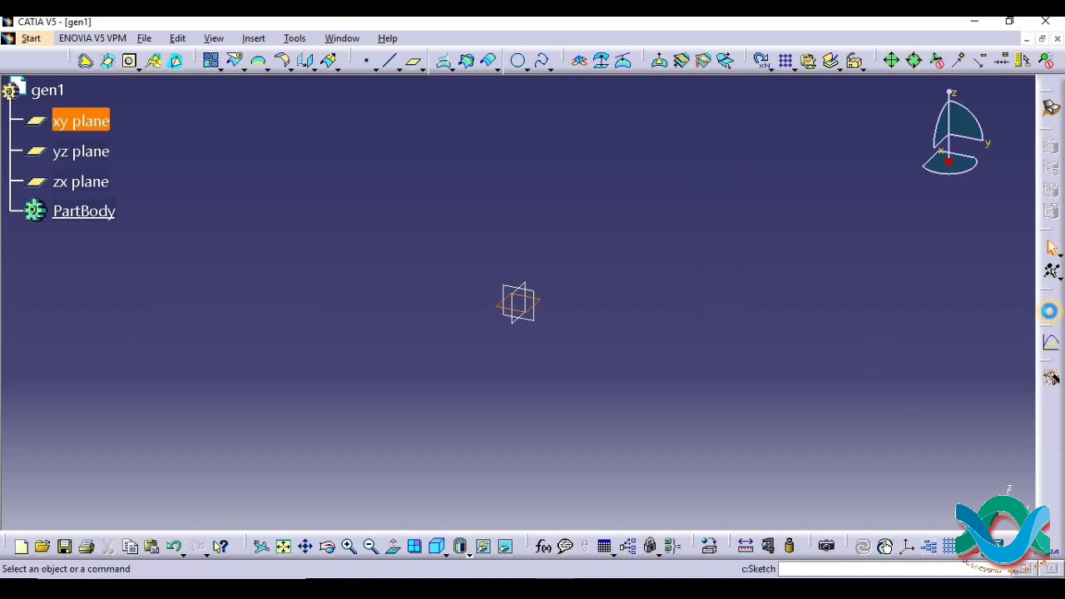
pyautogui.click(602, 61)
pyautogui.click(396, 168)
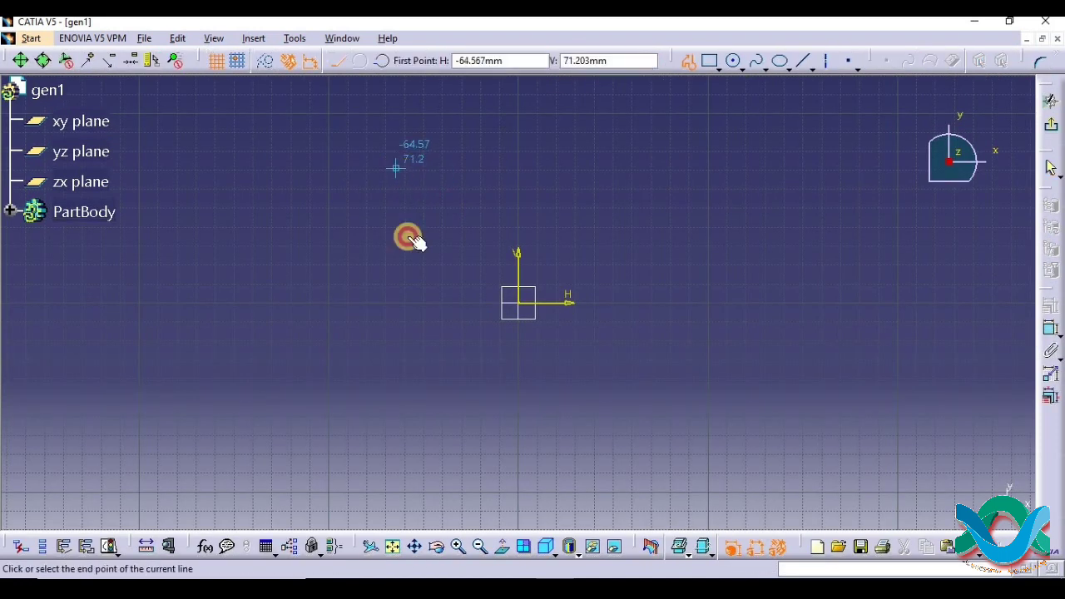
pyautogui.click(814, 309)
pyautogui.click(394, 441)
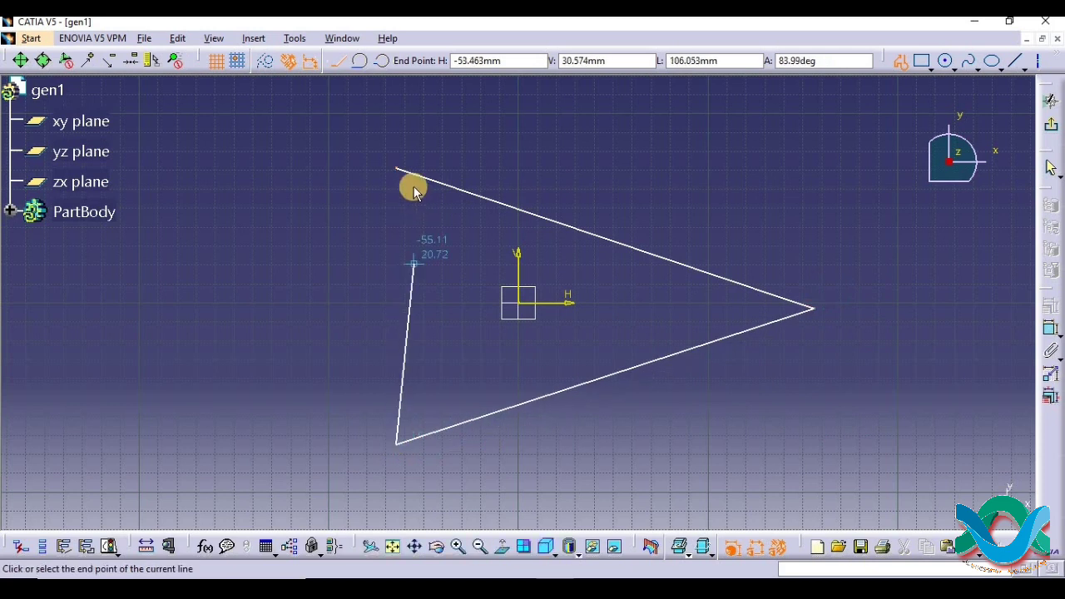
pyautogui.click(396, 168)
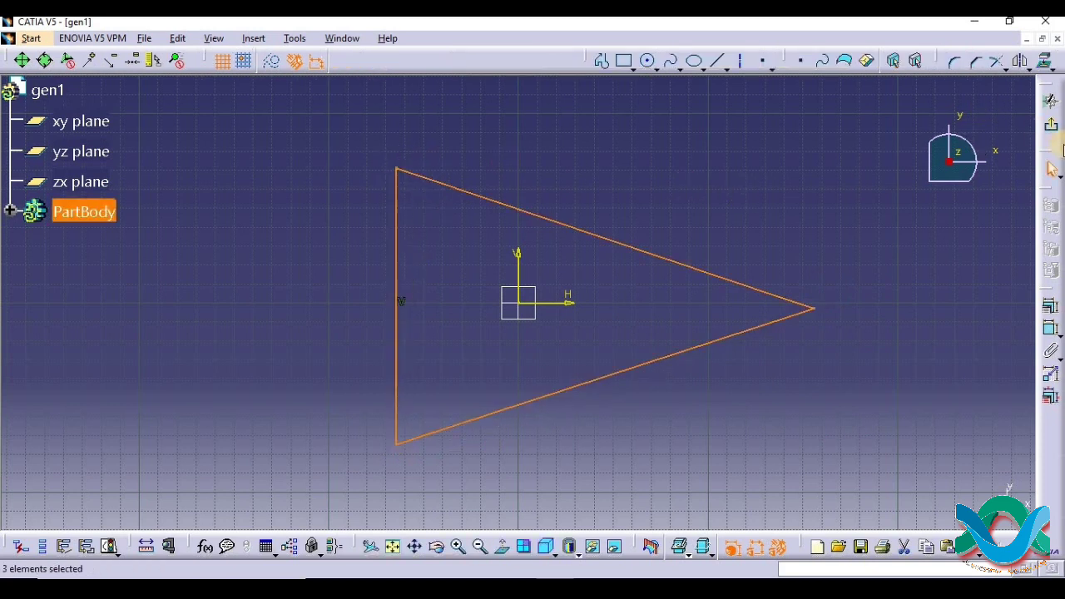
pyautogui.click(1051, 100)
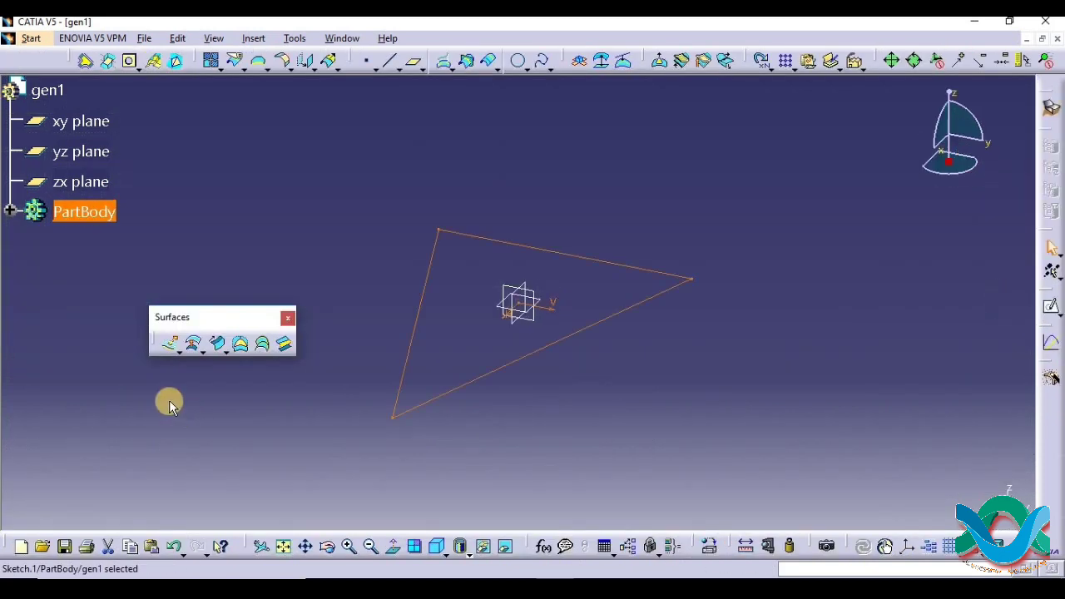
# - Extrude the triangle sketch into a surface along the sketch normal, with limits of 66 mm and 12 mm
pyautogui.click(168, 348)
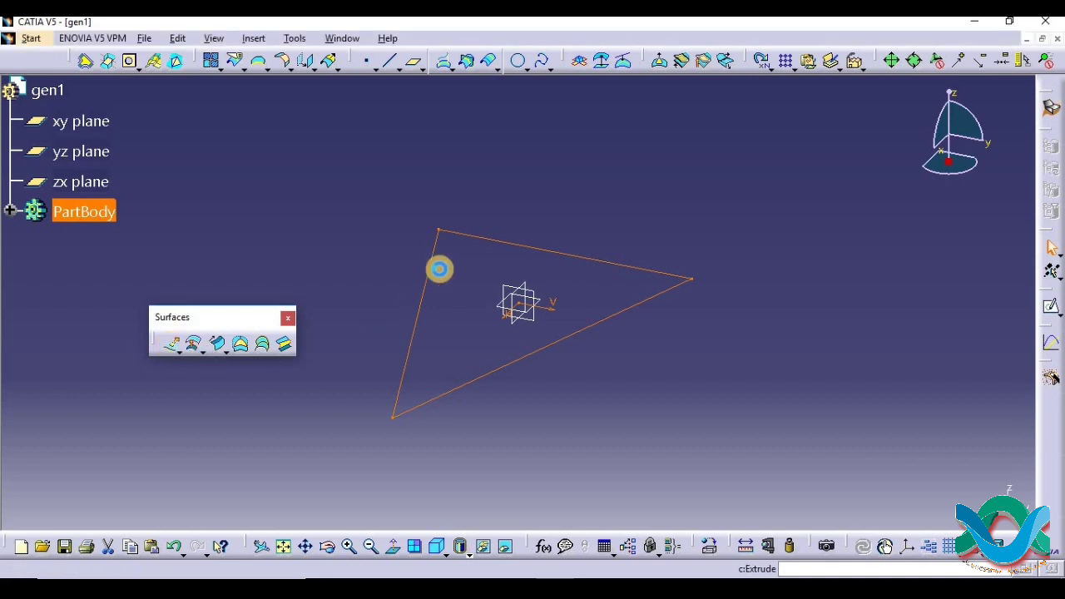
pyautogui.click(476, 377)
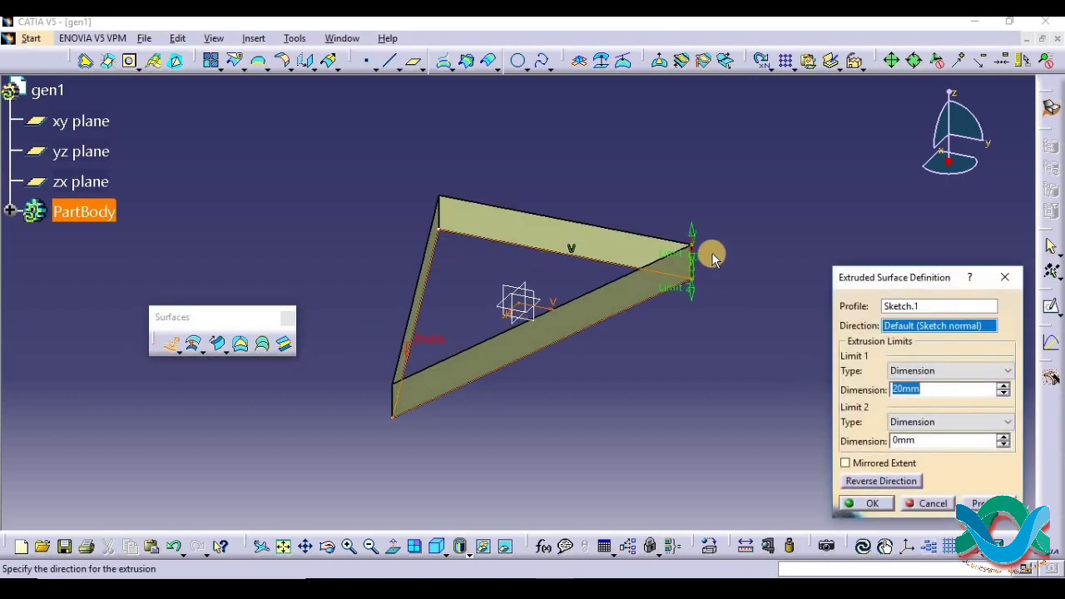
pyautogui.moveTo(690, 233); pyautogui.dragTo(677, 121)
pyautogui.moveTo(683, 264); pyautogui.dragTo(682, 325)
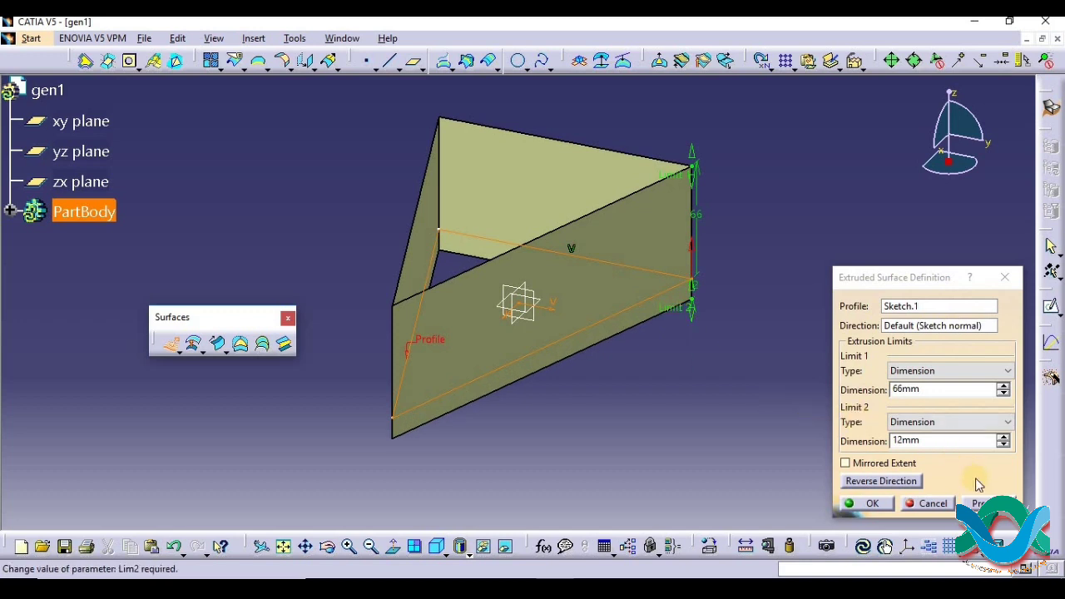
pyautogui.click(975, 503)
pyautogui.click(866, 504)
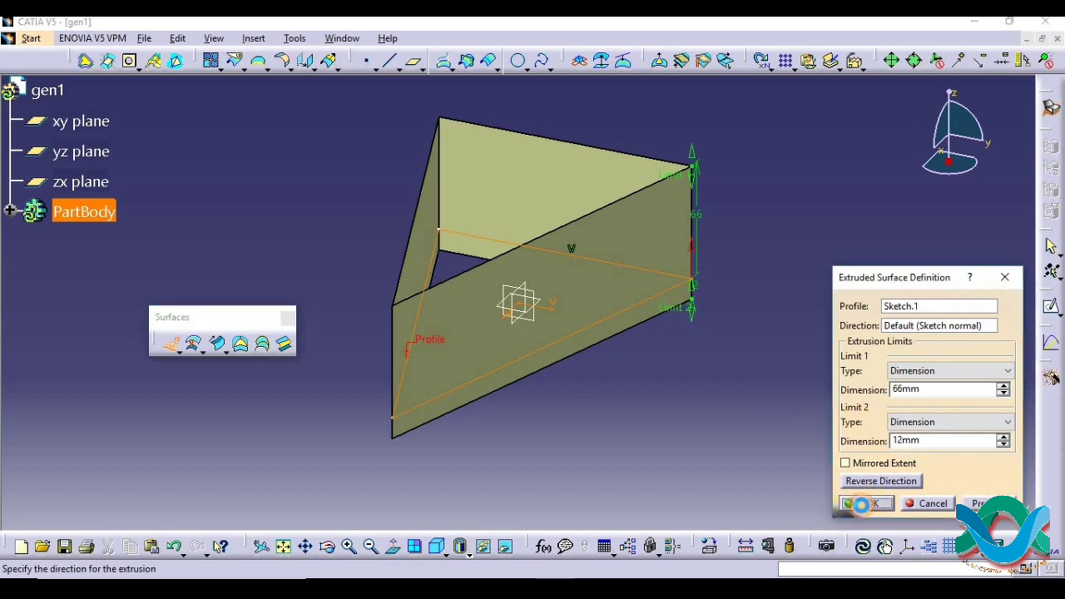
pyautogui.moveTo(542, 415); pyautogui.dragTo(935, 397, button='middle')
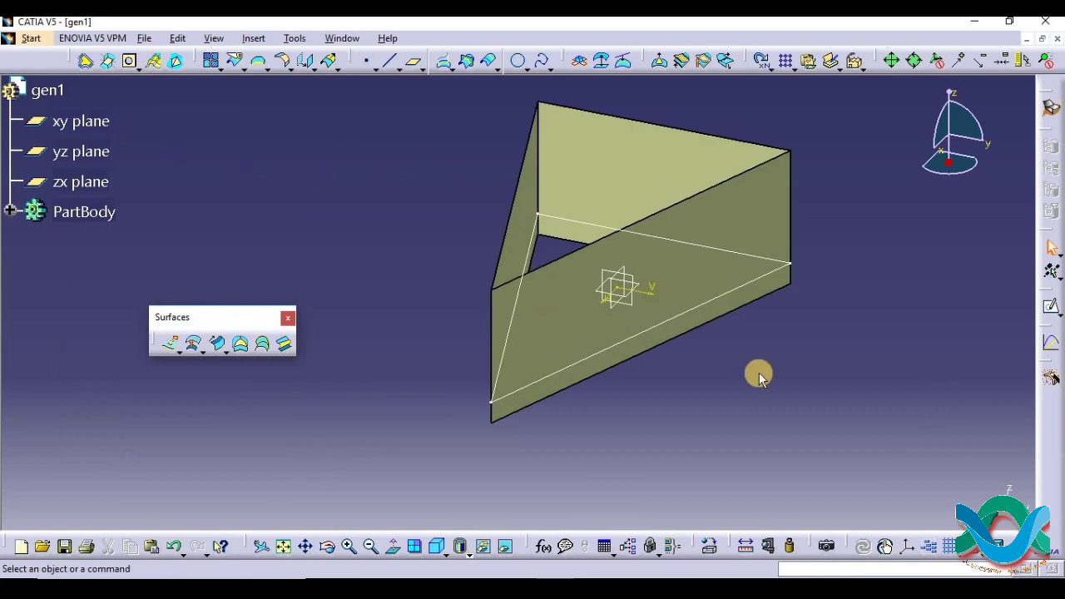
# - Undo the surface extrusion and delete the triangle sketch
pyautogui.hotkey('ctrl', 'z')
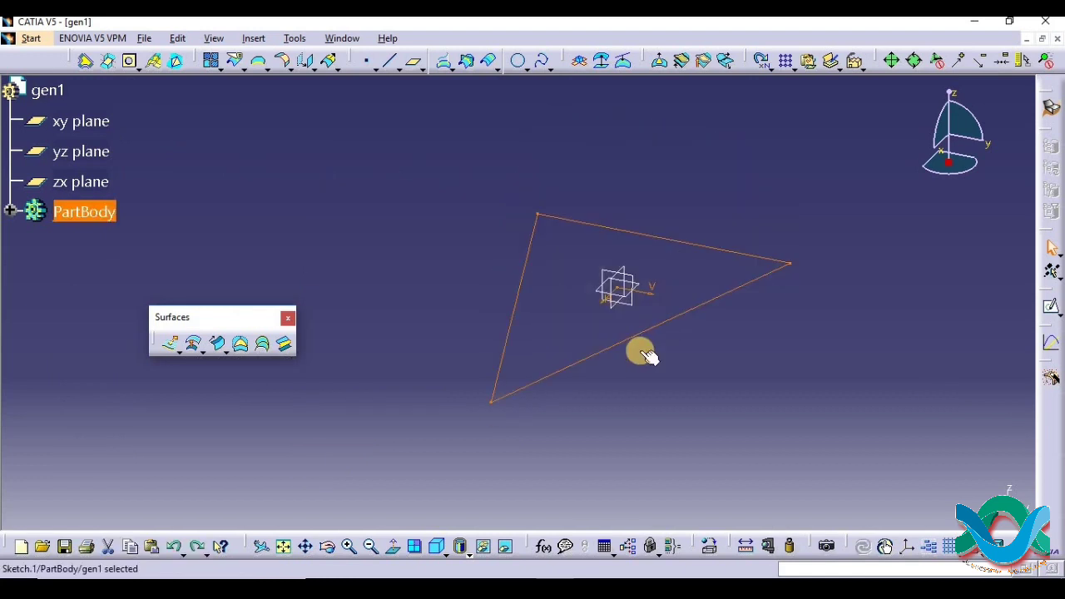
pyautogui.click(672, 397)
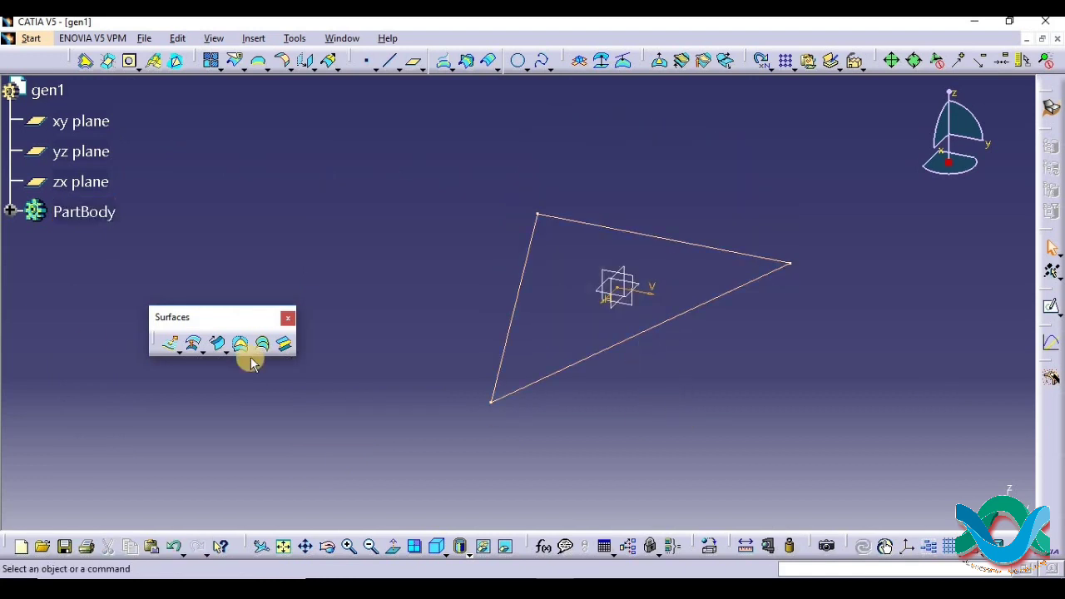
pyautogui.click(180, 351)
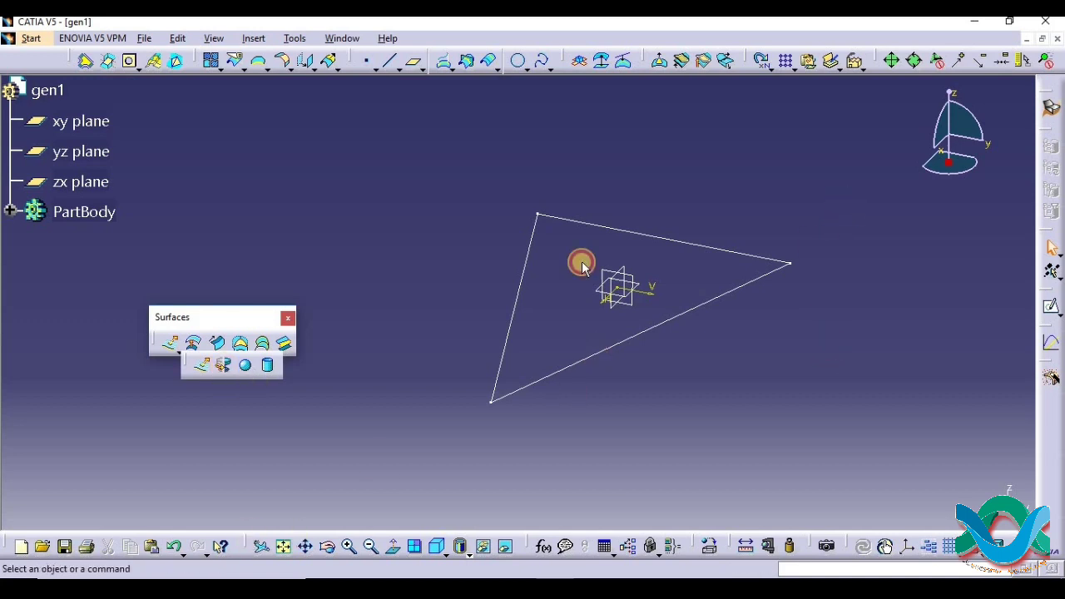
pyautogui.click(496, 231)
pyautogui.moveTo(496, 231)
pyautogui.mouseDown()
pyautogui.moveTo(725, 445)
pyautogui.moveTo(845, 443)
pyautogui.mouseUp()
pyautogui.press('Delete')
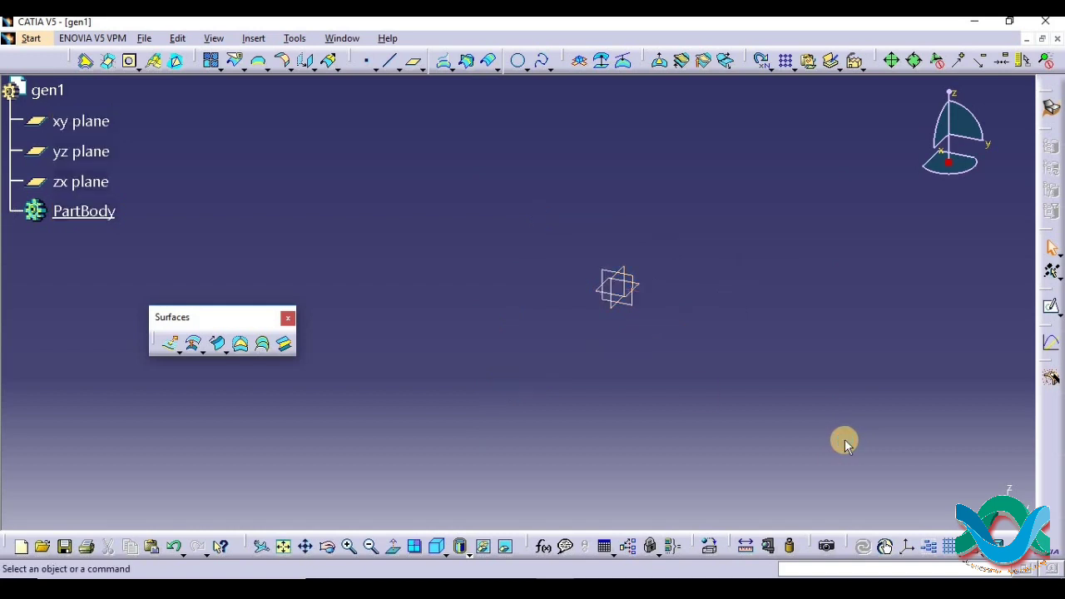
# - Sketch a profile on the xy plane with a vertical line about 141 mm up from the origin and a horizontal line about 55 mm long
pyautogui.click(100, 110)
pyautogui.click(1049, 307)
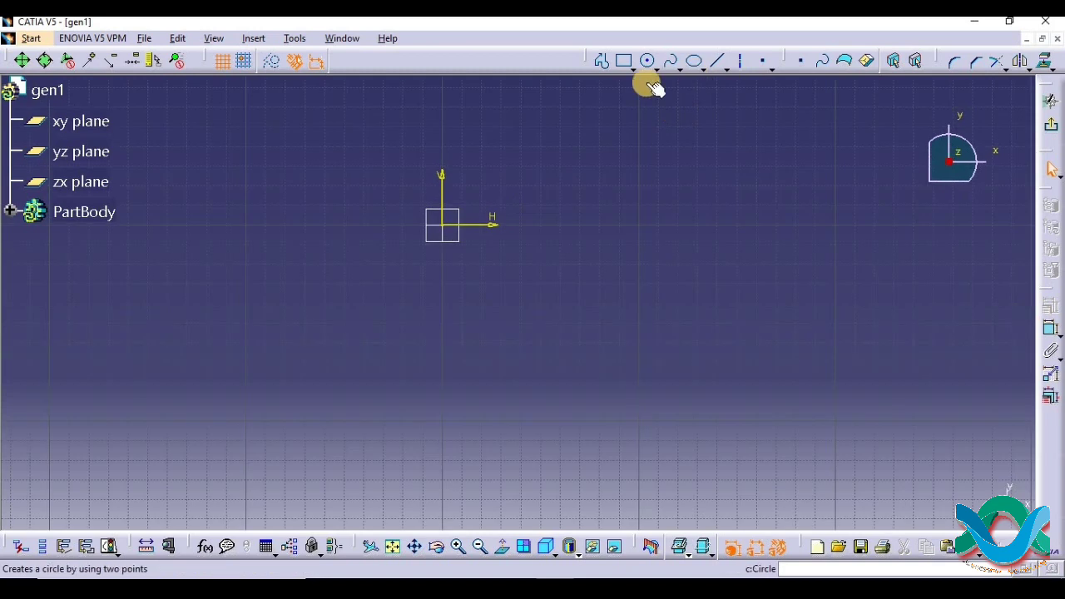
pyautogui.click(600, 59)
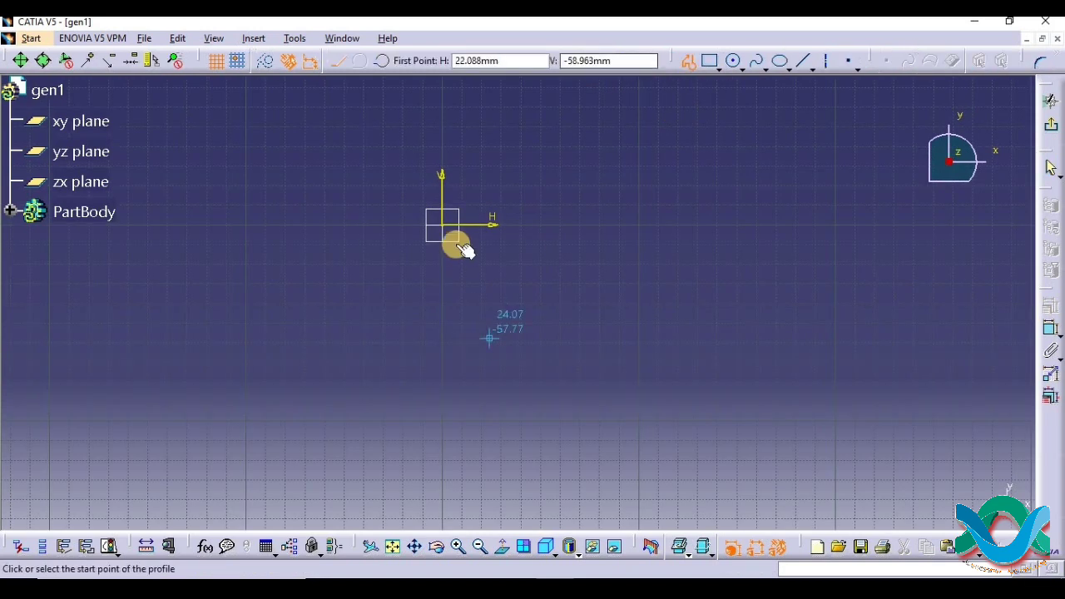
pyautogui.moveTo(445, 275); pyautogui.dragTo(411, 479, button='middle')
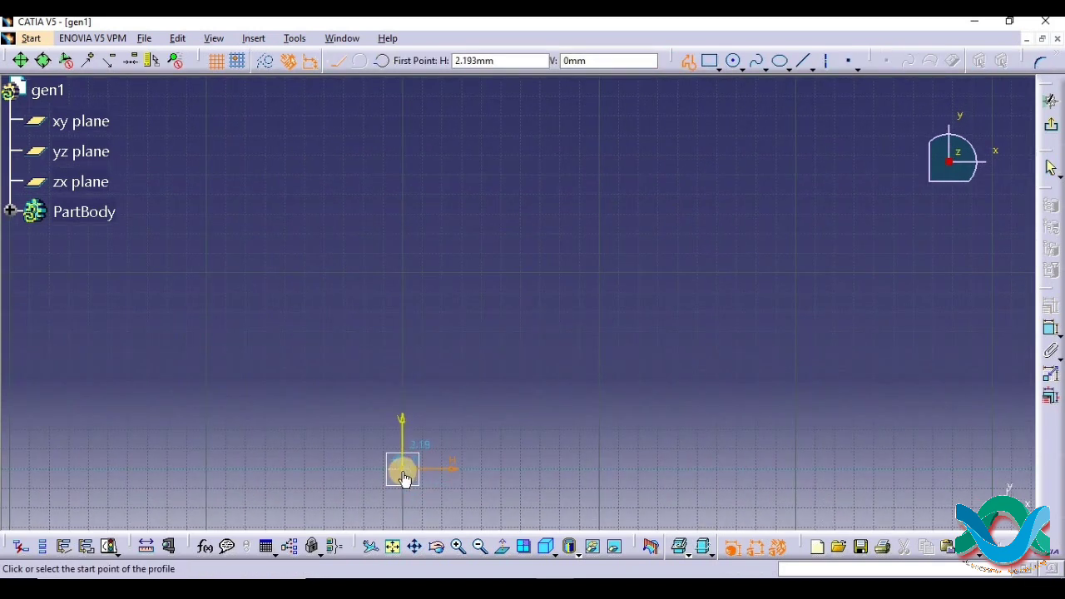
pyautogui.click(402, 478)
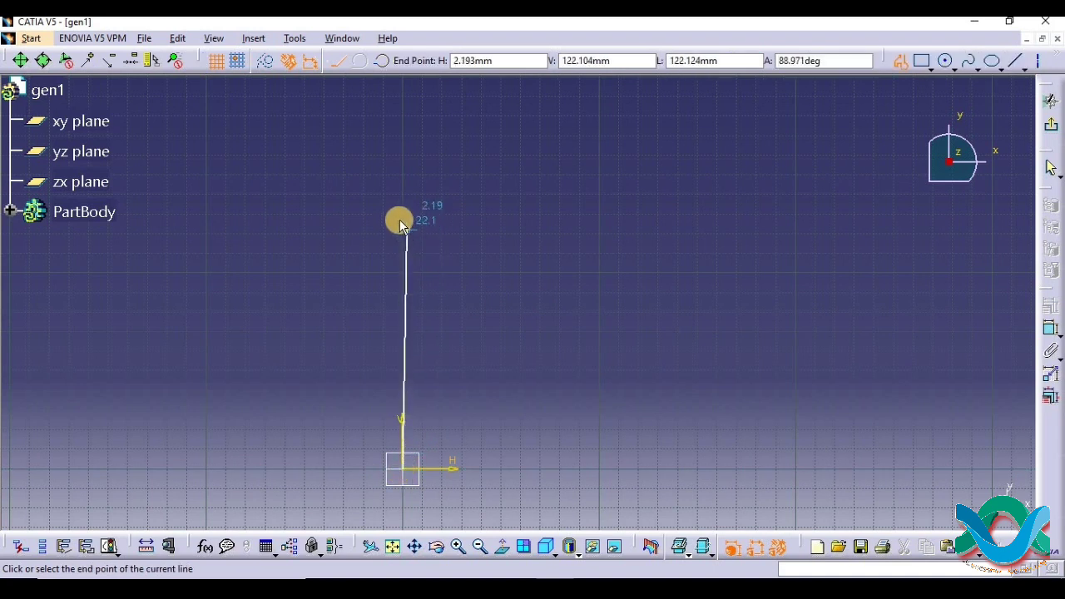
pyautogui.click(402, 193)
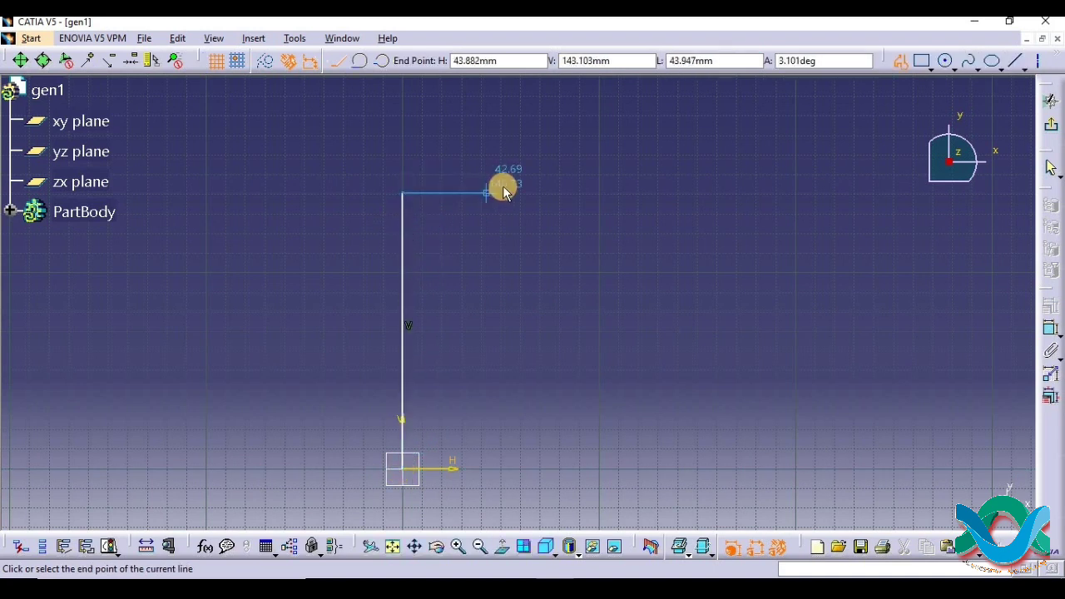
pyautogui.click(512, 193)
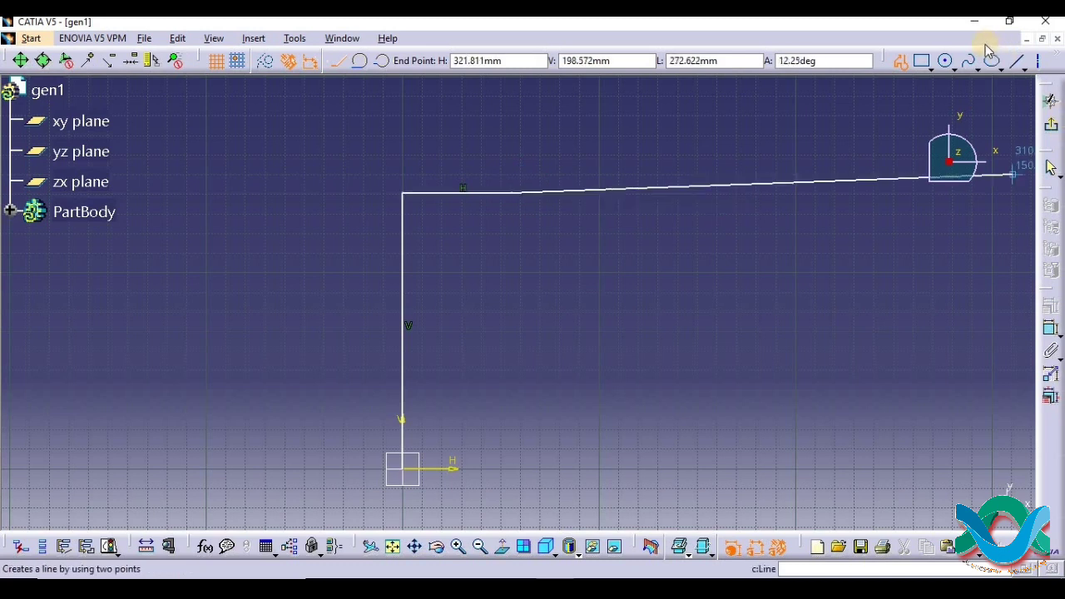
# - Draw an S-shaped four-point spline from the horizontal line's free end to the H axis, ending about 32 mm from the origin
pyautogui.click(968, 67)
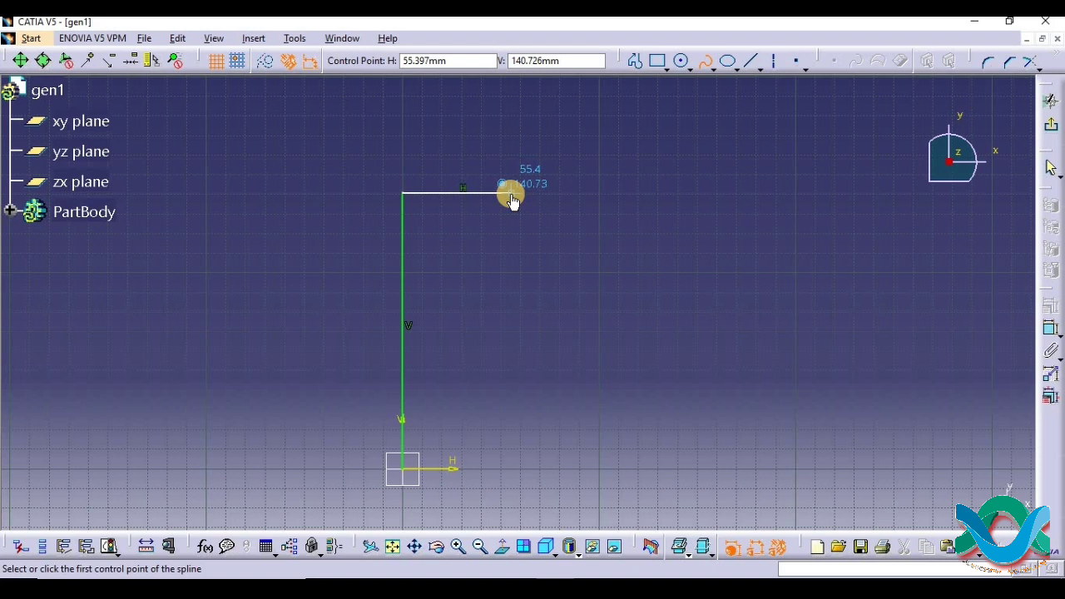
pyautogui.click(511, 193)
pyautogui.click(471, 265)
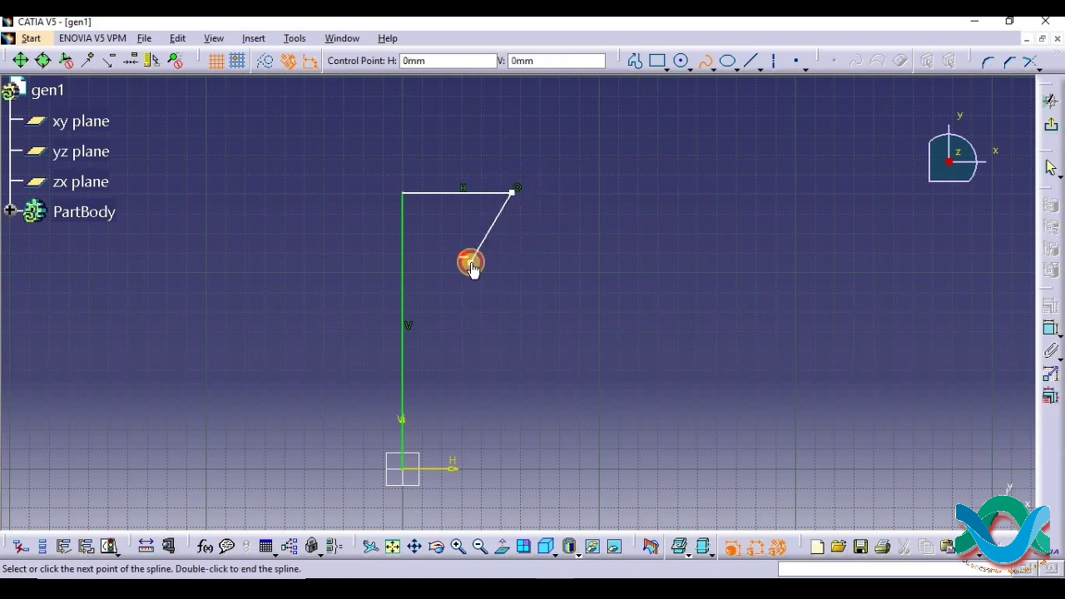
pyautogui.click(579, 409)
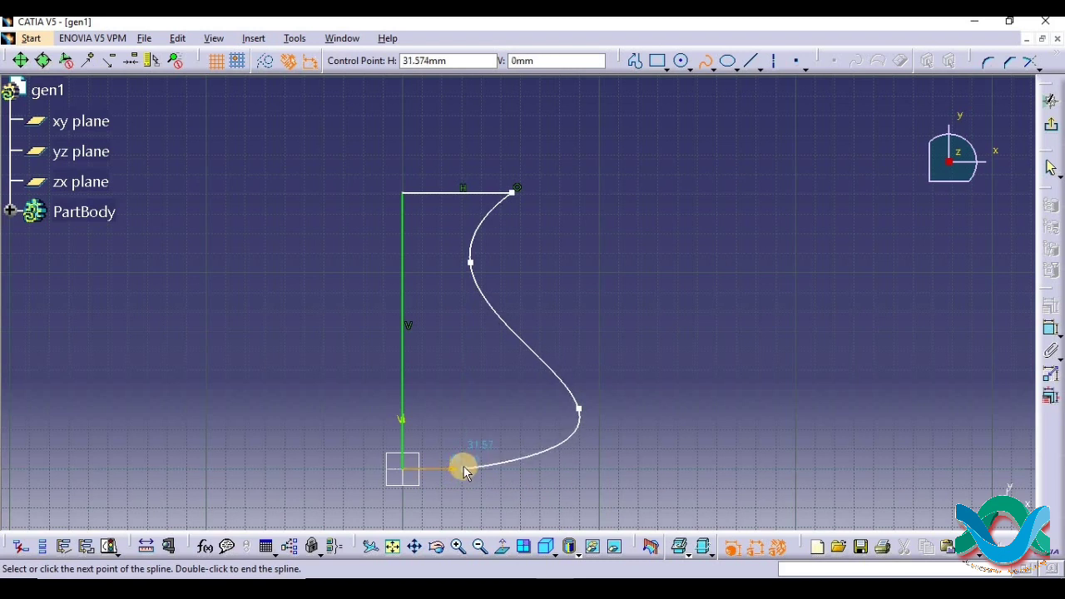
pyautogui.click(464, 469)
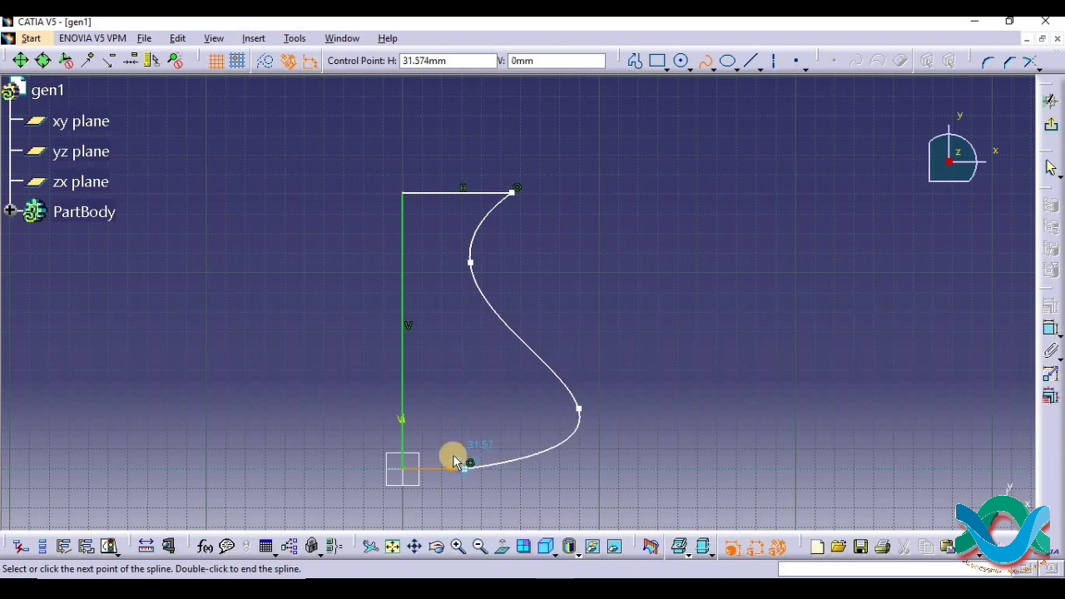
pyautogui.doubleClick(415, 422)
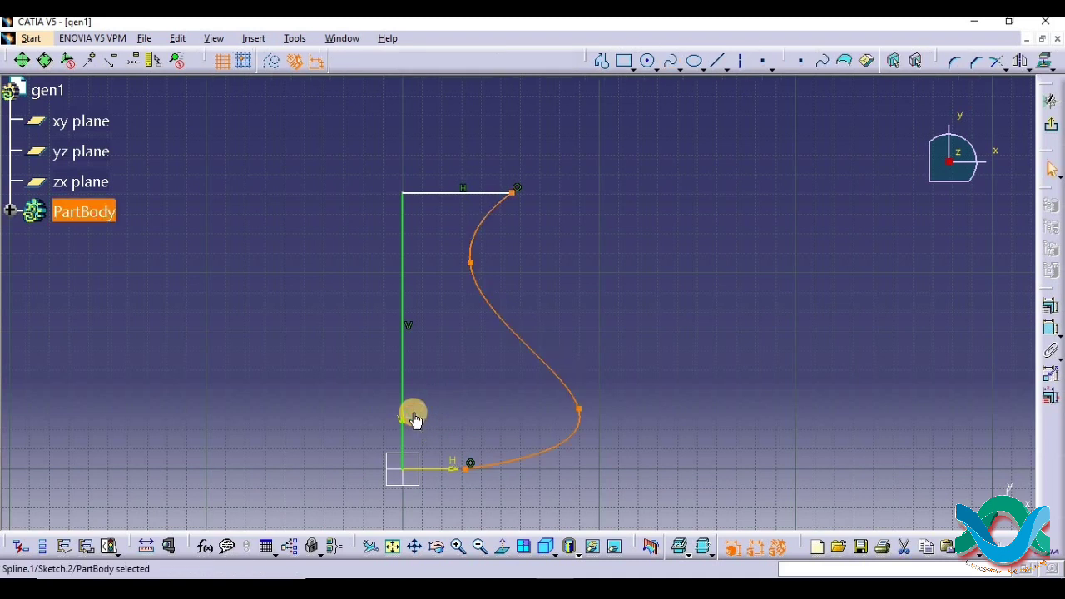
# - Close the profile with a horizontal line about 32 mm long from the origin to the spline's lower end
pyautogui.click(717, 61)
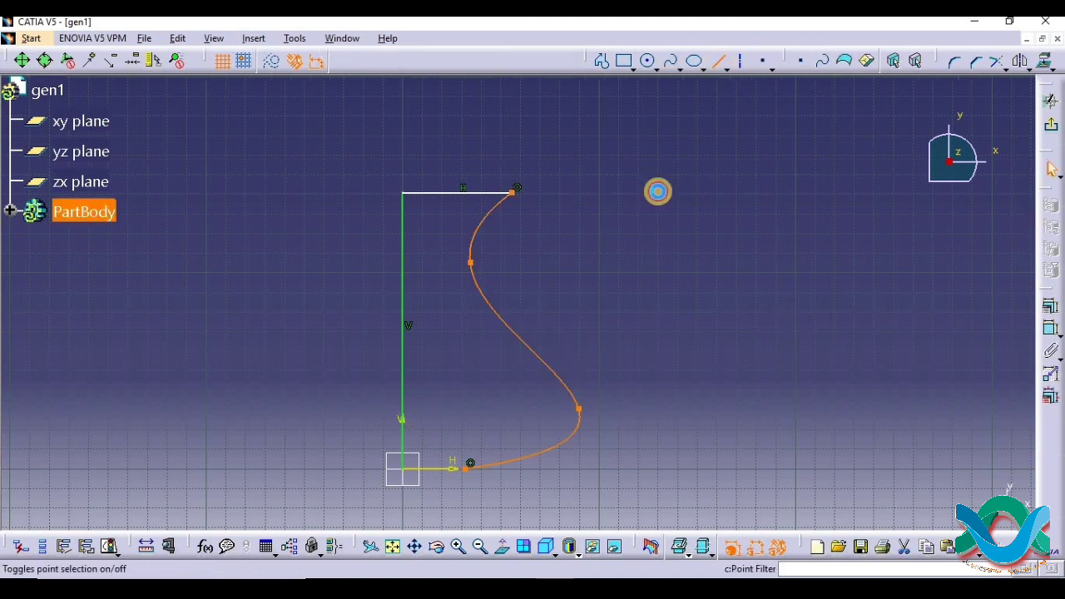
pyautogui.click(405, 478)
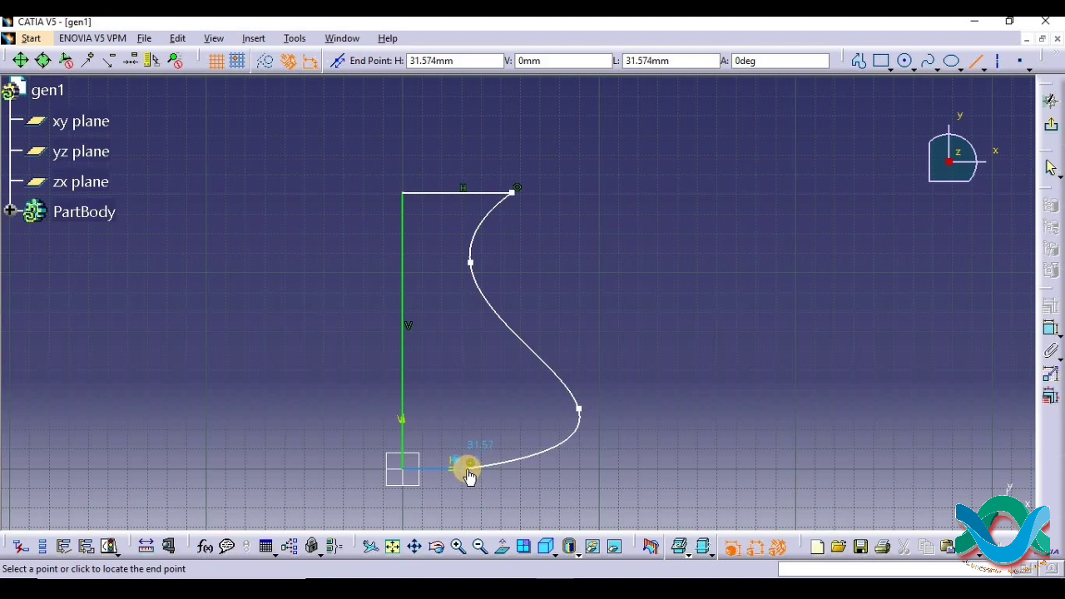
pyautogui.click(468, 469)
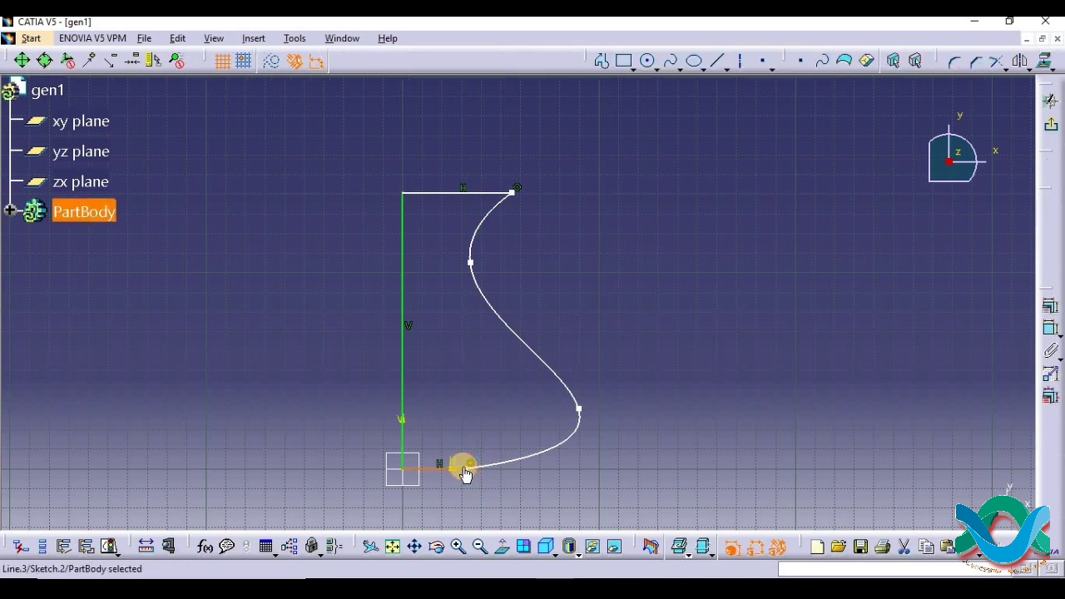
# - Exit the sketch and revolve the spline profile about its long vertical line with an Angle 1 of 180 degrees
pyautogui.click(933, 269)
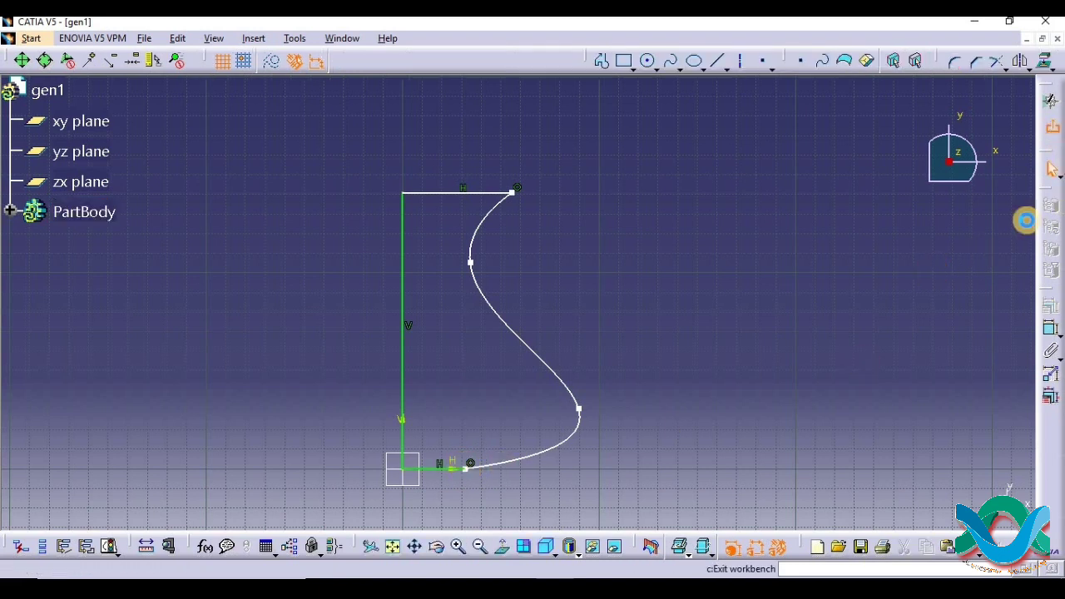
pyautogui.click(1025, 220)
pyautogui.click(177, 354)
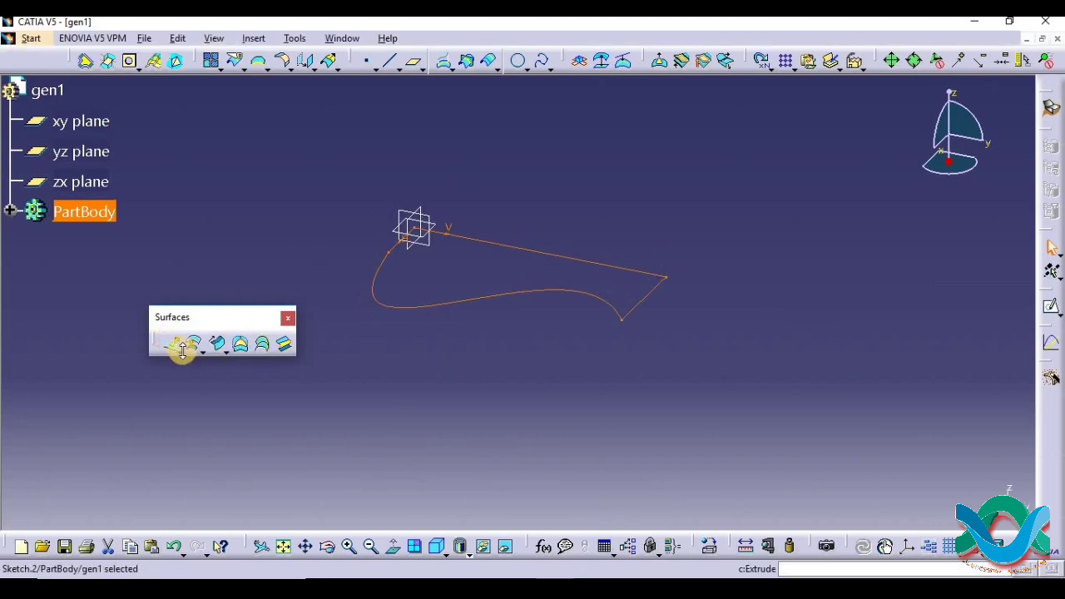
pyautogui.click(182, 351)
pyautogui.click(221, 366)
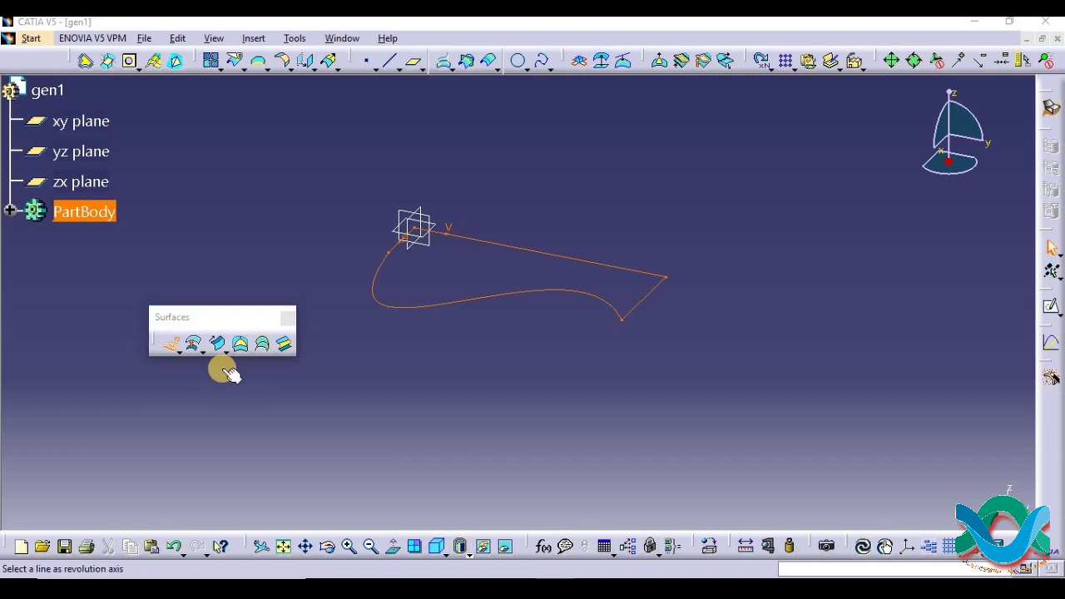
pyautogui.click(556, 257)
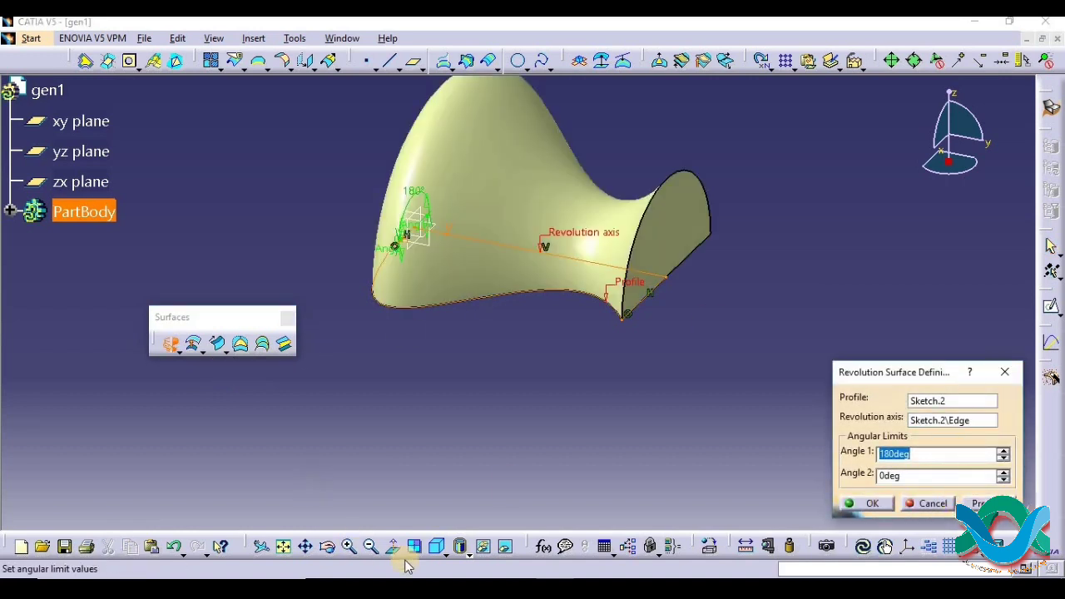
pyautogui.click(328, 549)
pyautogui.moveTo(464, 475); pyautogui.dragTo(383, 345)
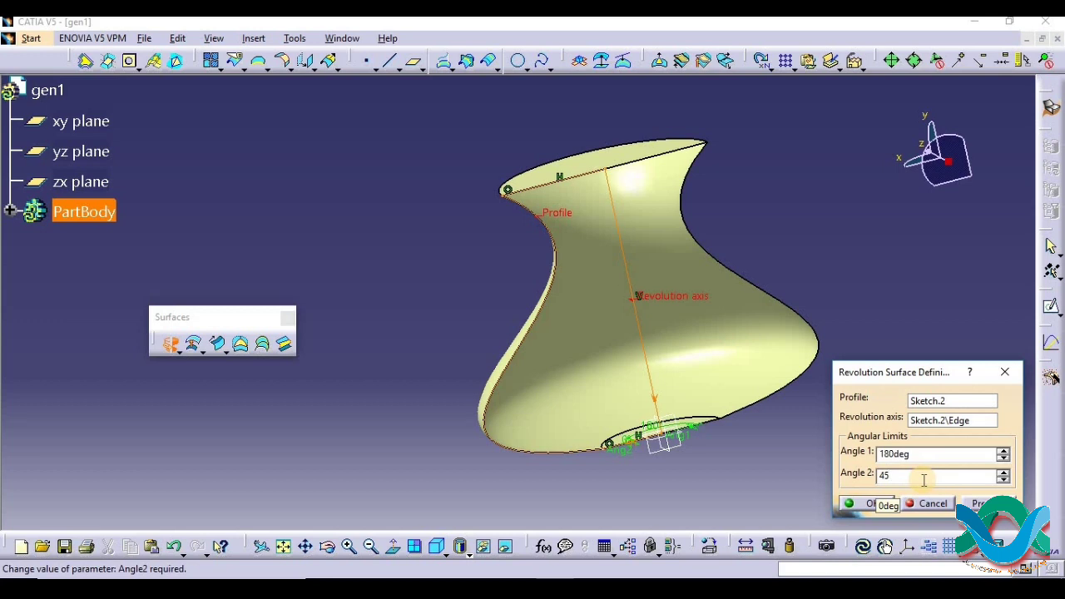
# - Set the revolution's Angle 2 to 45 degrees, preview the surface, and vary that angular limit directly on the model
pyautogui.press('Return')
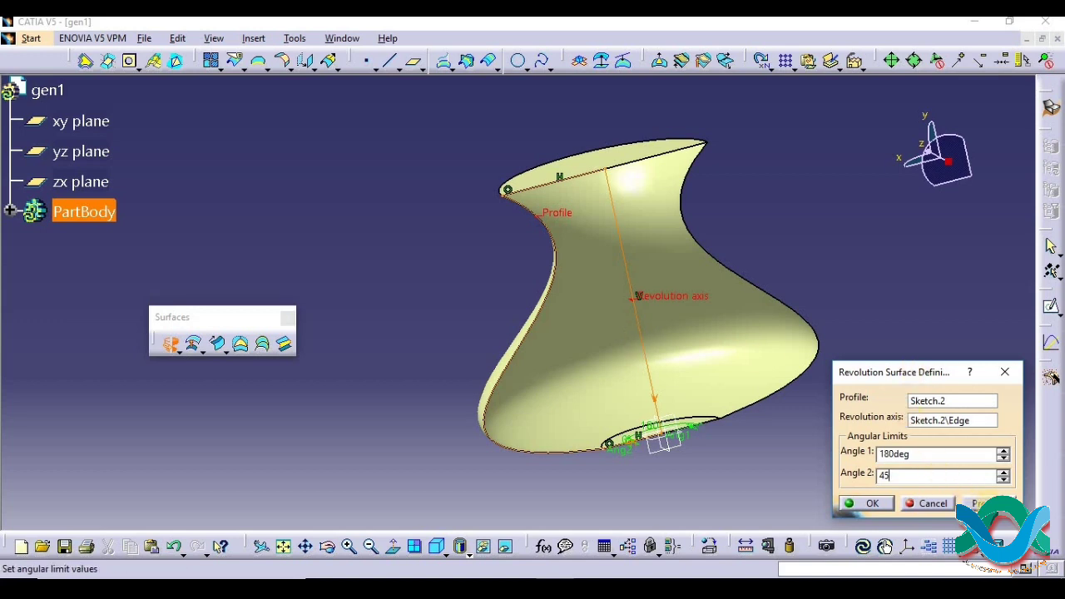
pyautogui.click(979, 503)
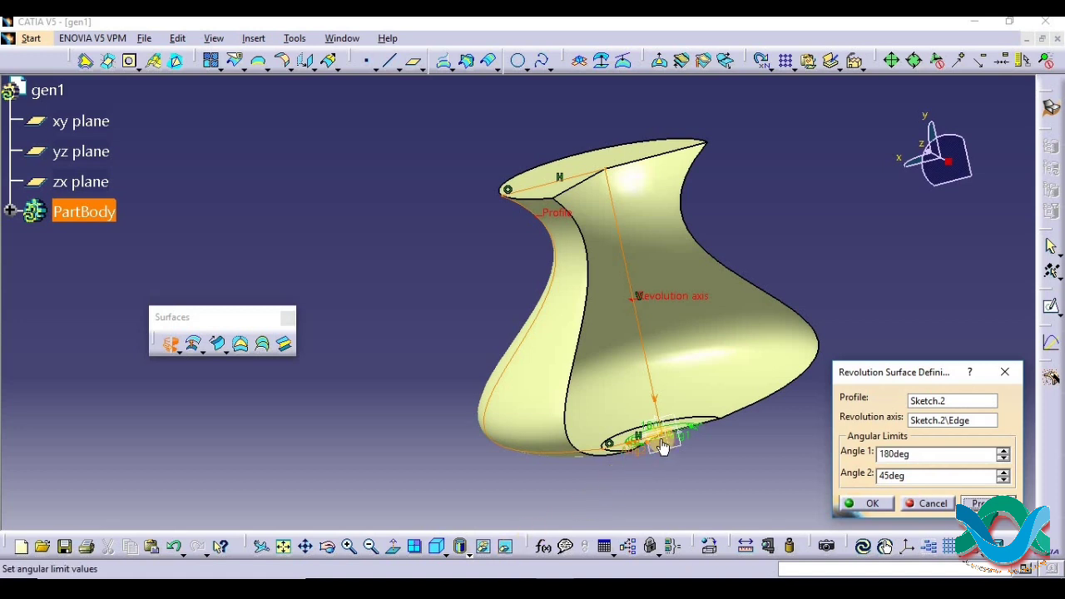
pyautogui.moveTo(654, 450); pyautogui.dragTo(519, 280, button='middle')
pyautogui.moveTo(549, 228); pyautogui.dragTo(640, 226)
pyautogui.moveTo(640, 226); pyautogui.dragTo(552, 283, button='middle')
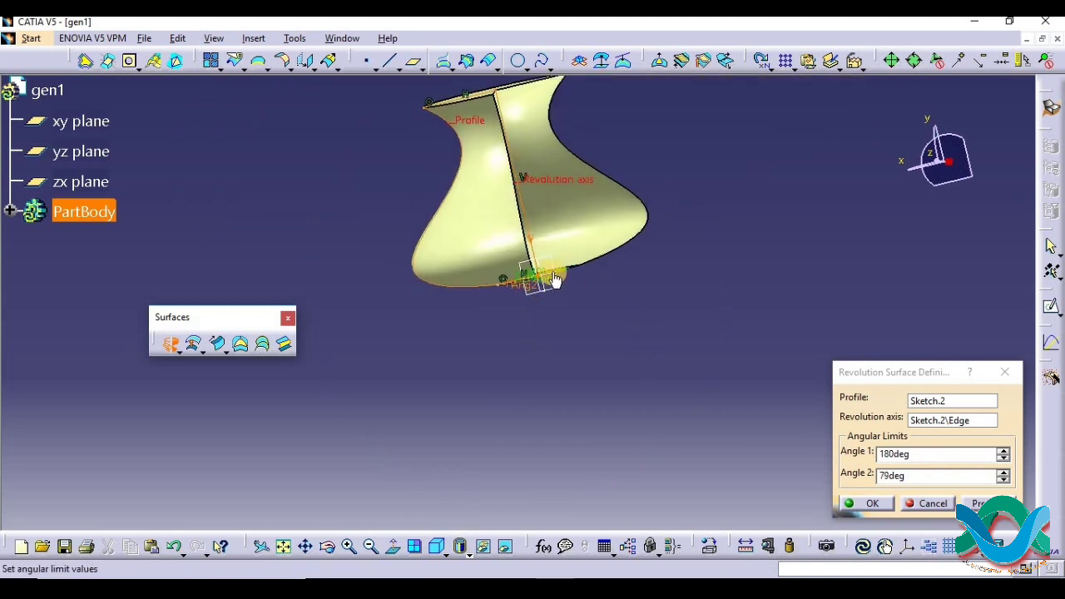
pyautogui.moveTo(560, 269); pyautogui.dragTo(528, 286)
# - Set the revolution's Angle 2 to 180 degrees, keep Angle 1 at 180 degrees, and create the full revolved surface
pyautogui.click(915, 471)
pyautogui.write('180')
pyautogui.click(939, 450)
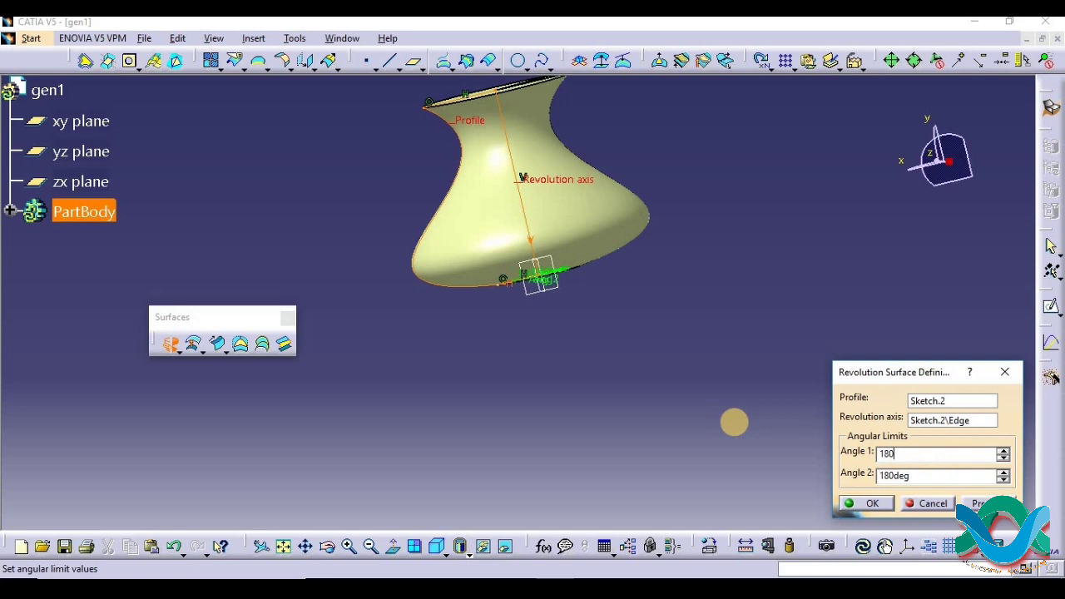
pyautogui.click(873, 504)
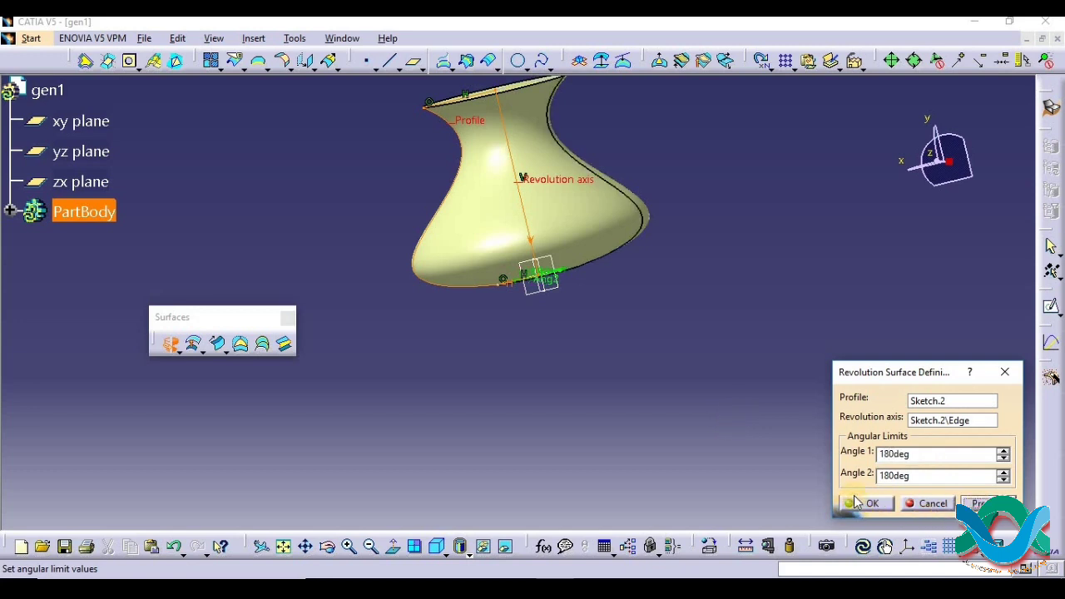
pyautogui.moveTo(435, 273)
pyautogui.mouseDown(button='middle')
pyautogui.moveTo(671, 364)
pyautogui.moveTo(724, 241)
pyautogui.moveTo(157, 152)
pyautogui.moveTo(787, 373)
pyautogui.moveTo(521, 324)
pyautogui.moveTo(440, 239)
pyautogui.moveTo(105, 248)
pyautogui.mouseUp(button='middle')
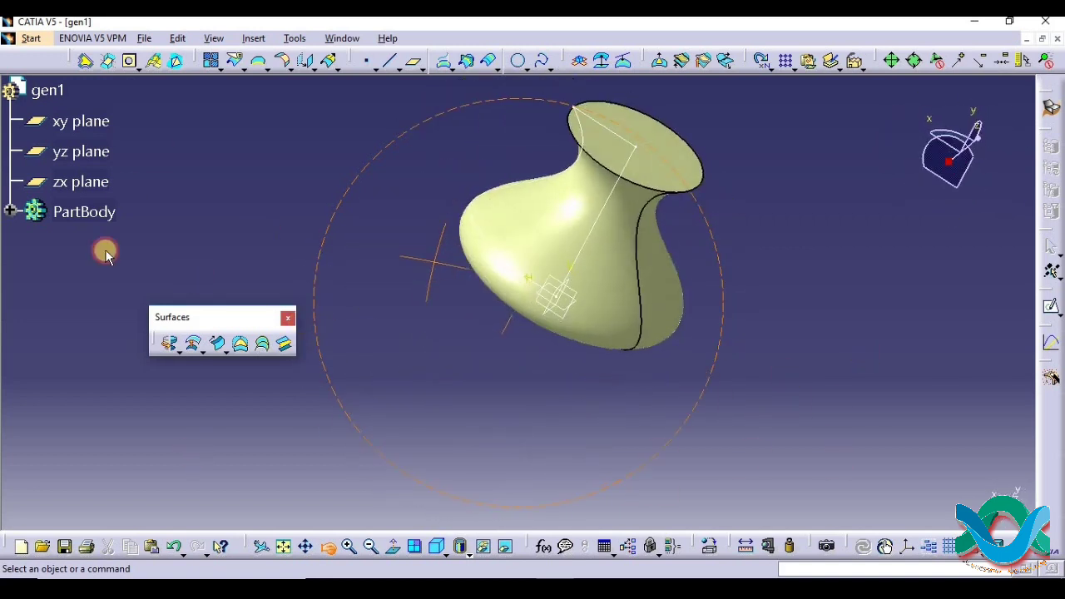
# - Delete the revolved surface together with its exclusive parent sketch
pyautogui.click(10, 210)
pyautogui.rightClick(101, 273)
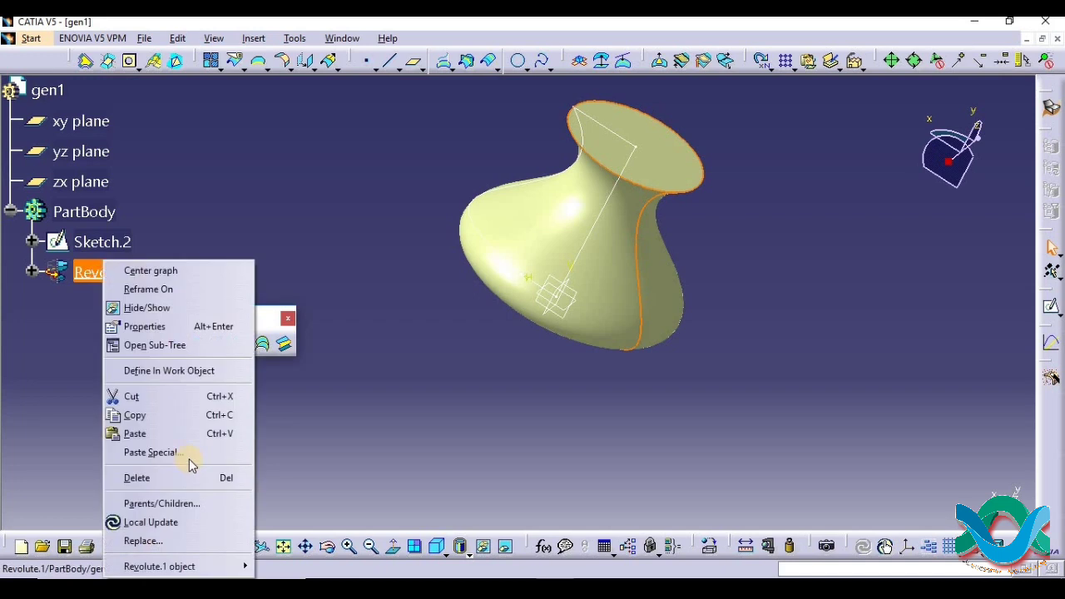
pyautogui.click(174, 478)
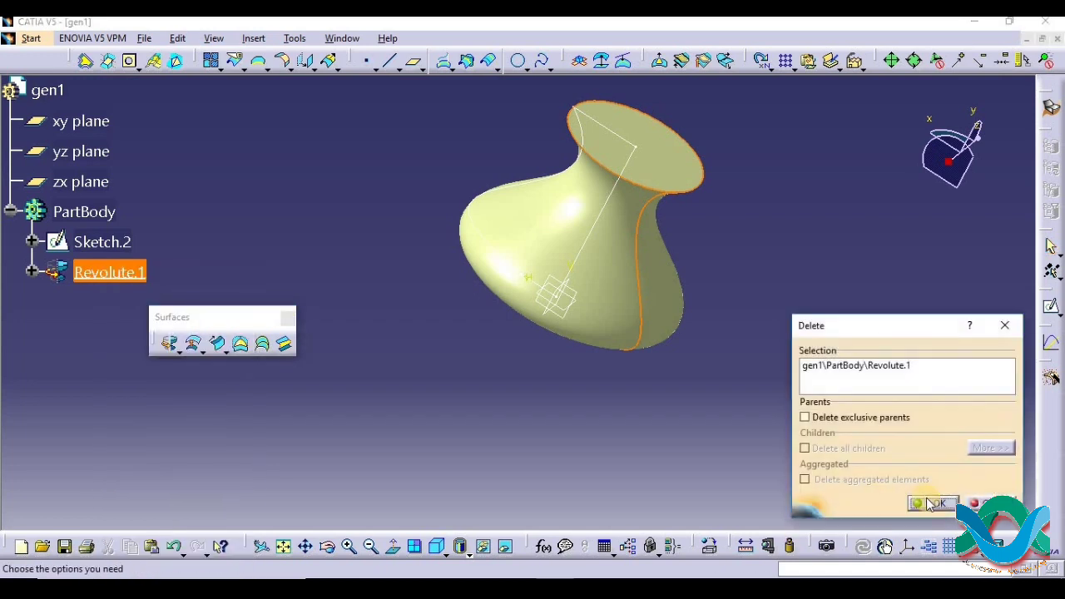
pyautogui.click(860, 418)
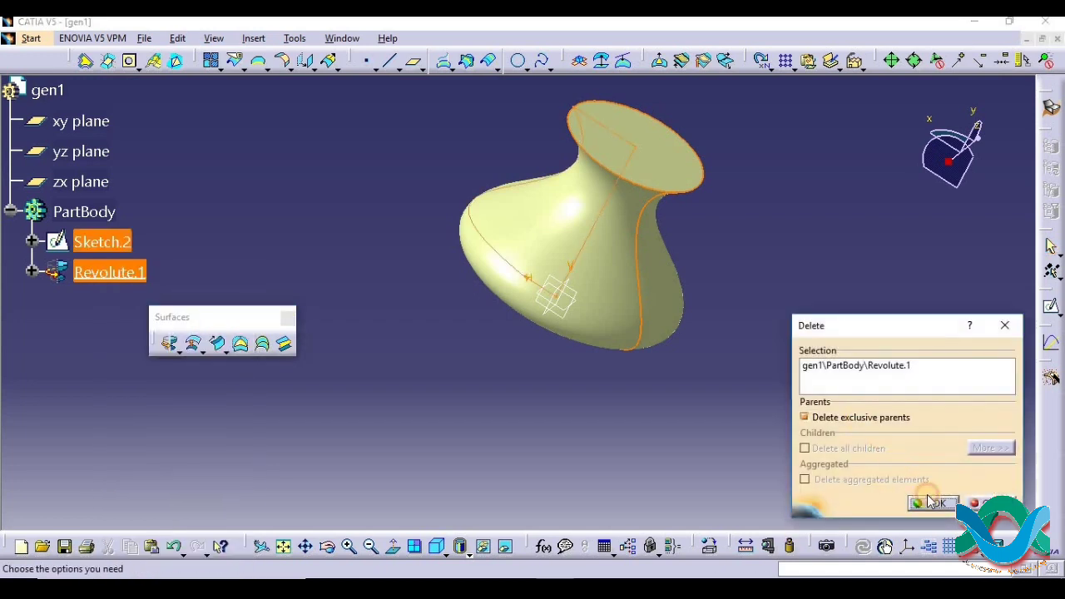
pyautogui.click(936, 505)
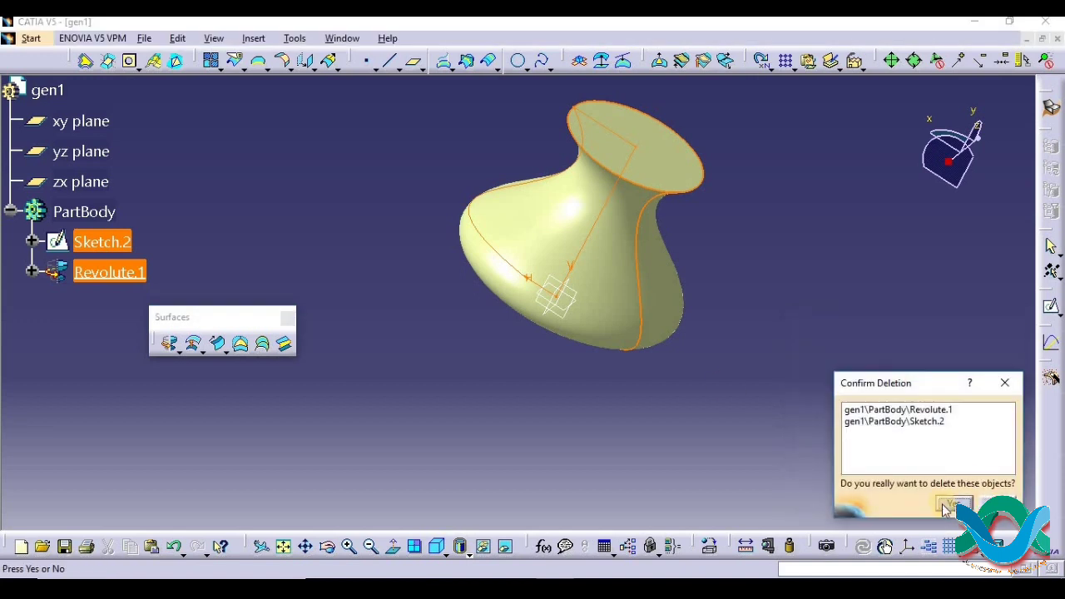
pyautogui.click(949, 507)
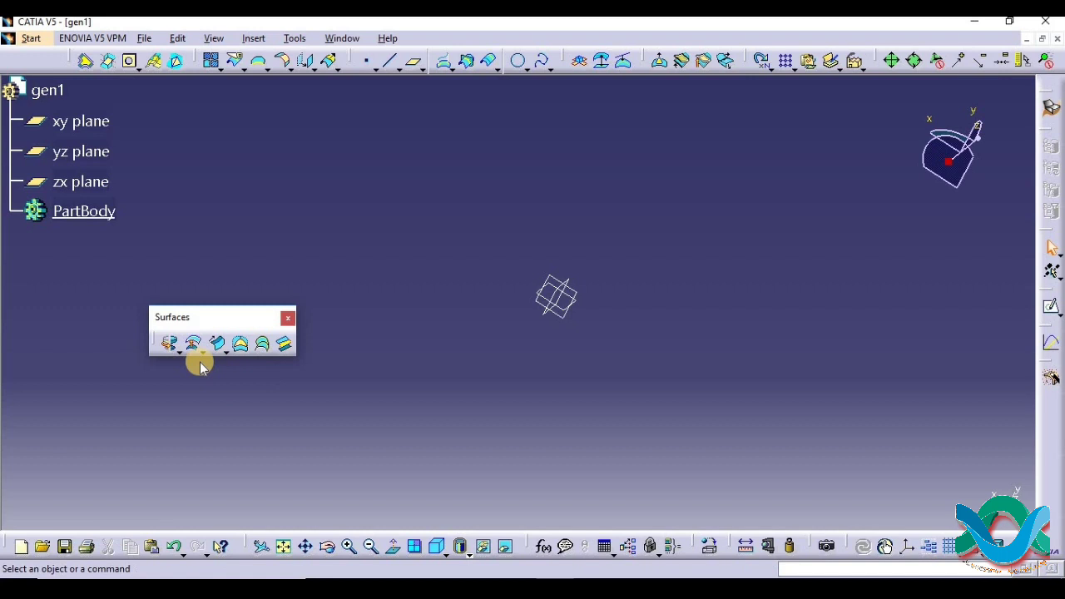
# - Sketch a single point on the xy plane, above and slightly right of the origin, and exit the sketch
pyautogui.click(179, 351)
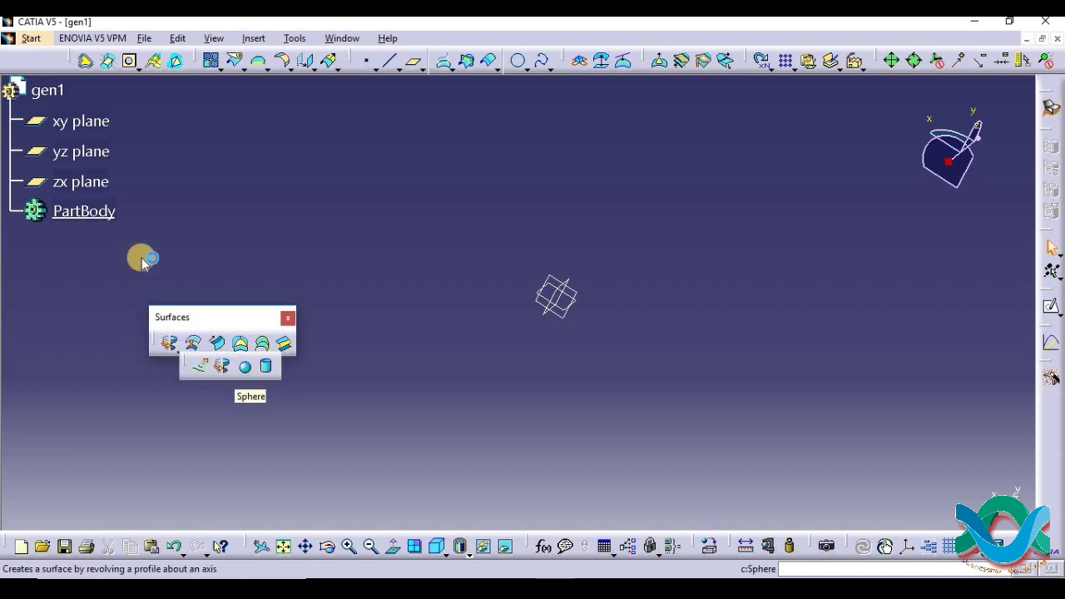
pyautogui.click(84, 125)
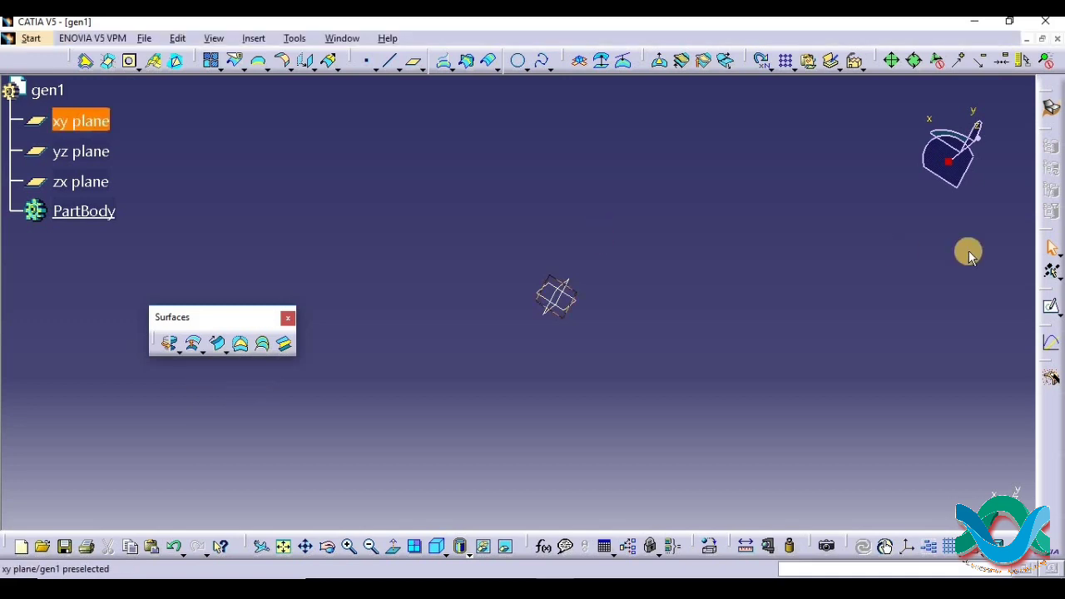
pyautogui.click(1051, 312)
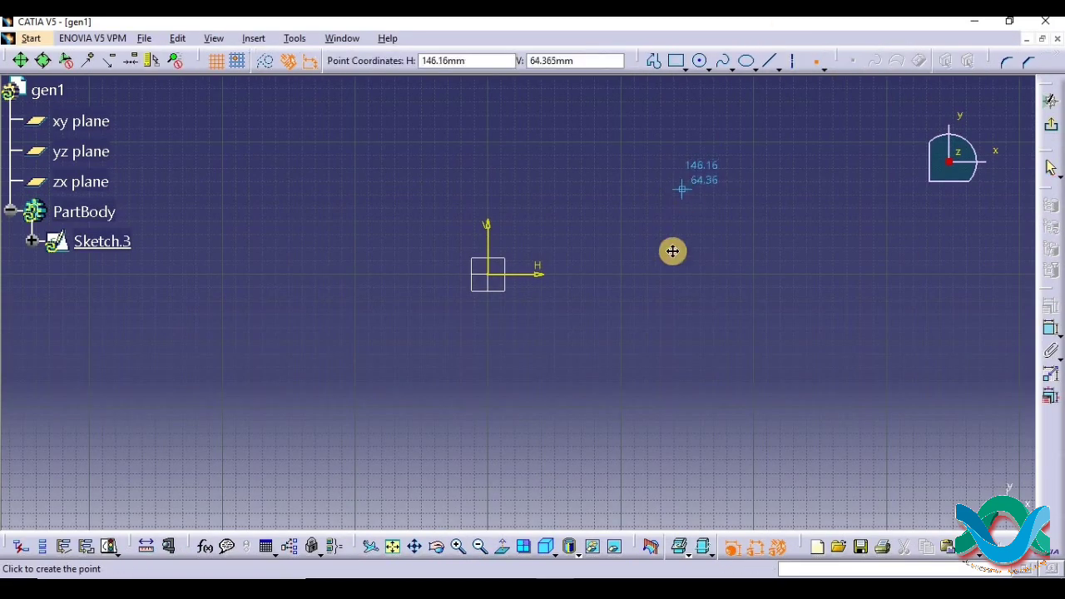
pyautogui.click(514, 233)
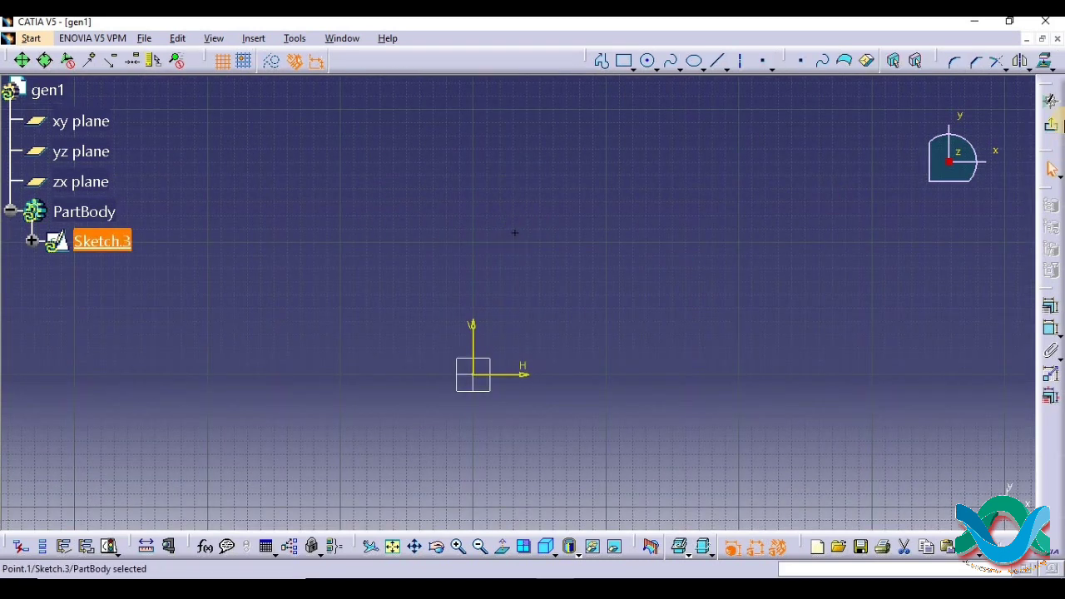
pyautogui.click(1051, 127)
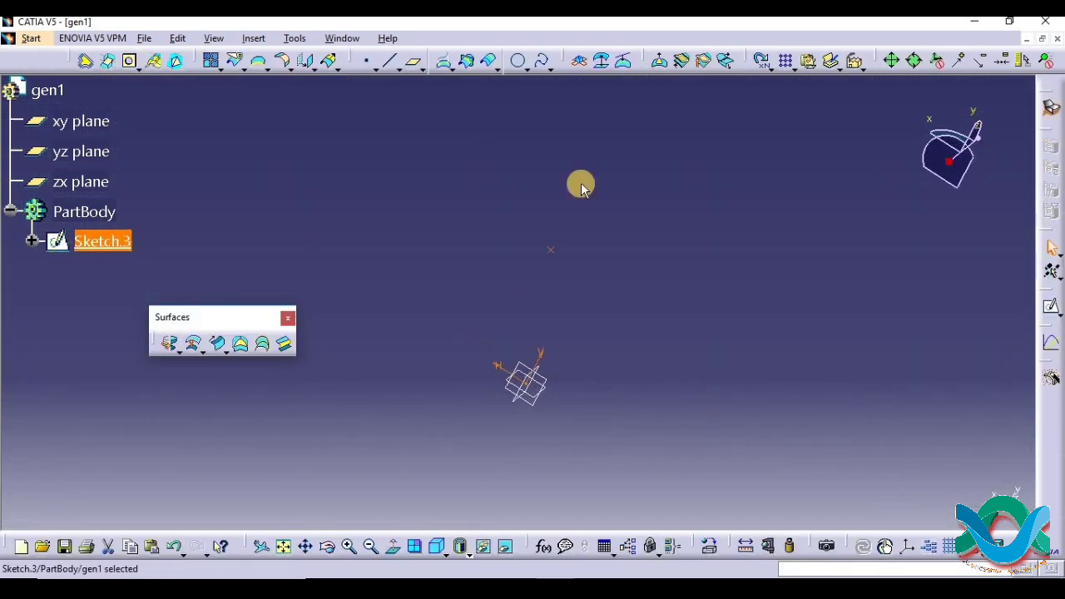
# - Start a sphere surface centred on the sketched point, switch it to a whole sphere, and set its radius to 50 mm
pyautogui.click(182, 350)
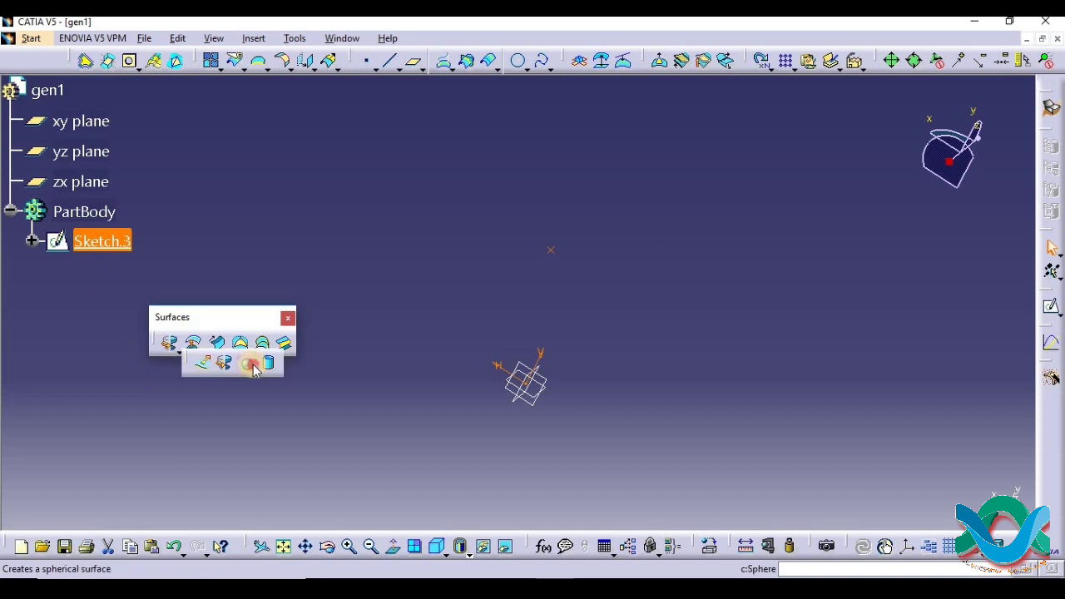
pyautogui.click(257, 363)
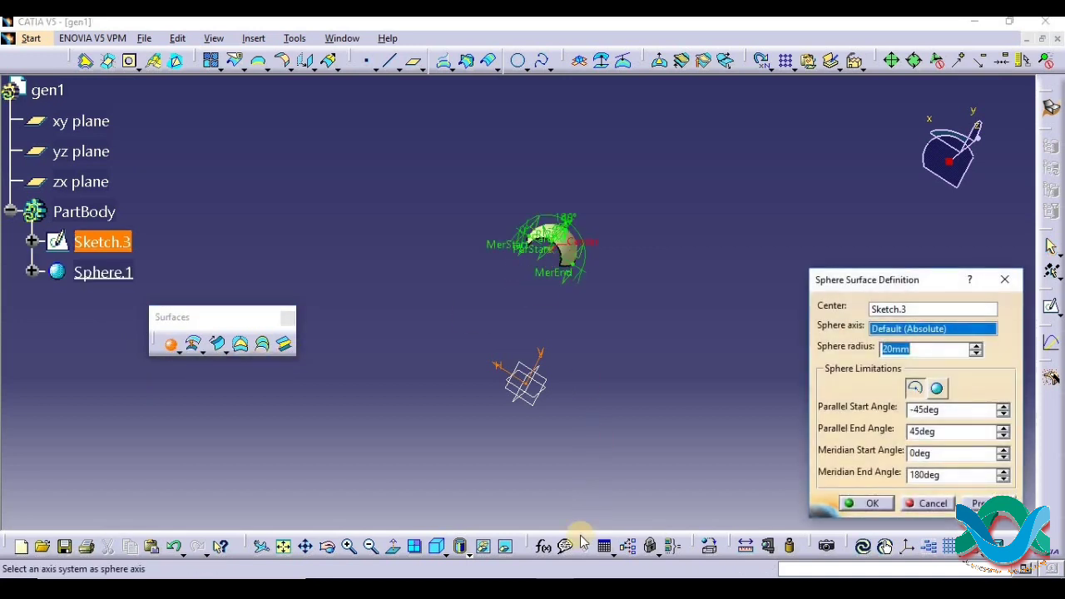
pyautogui.click(326, 547)
pyautogui.moveTo(428, 357); pyautogui.dragTo(571, 297)
pyautogui.moveTo(571, 297); pyautogui.dragTo(489, 391, button='middle')
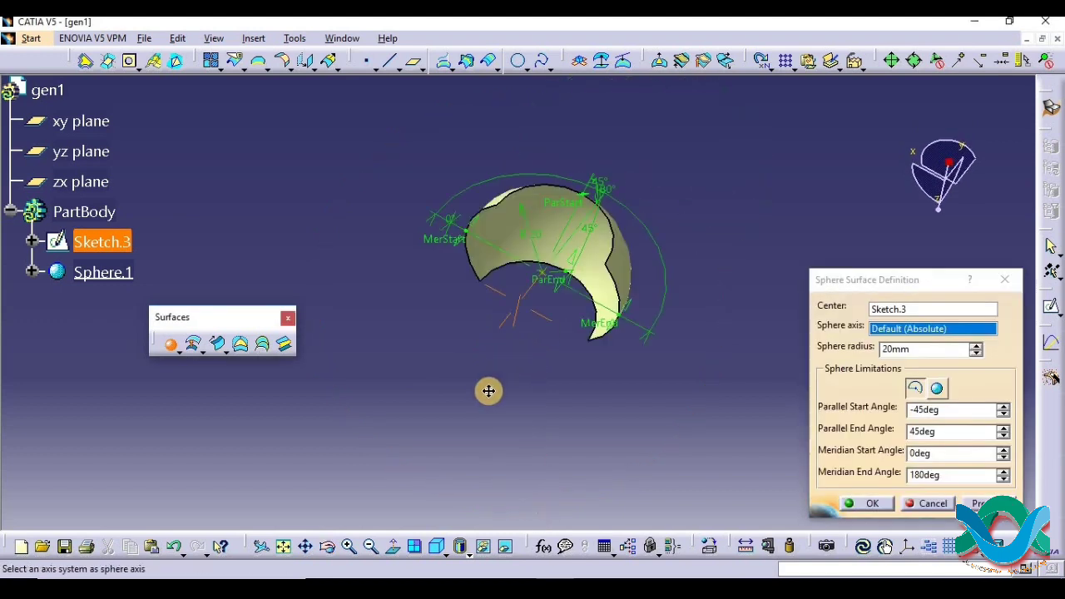
pyautogui.click(938, 392)
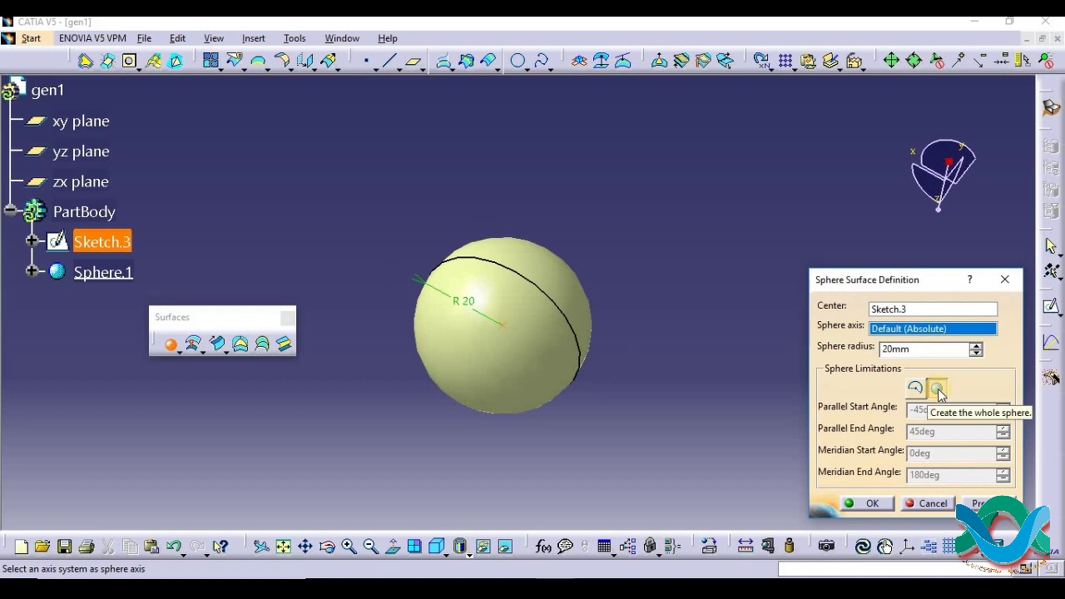
pyautogui.doubleClick(903, 353)
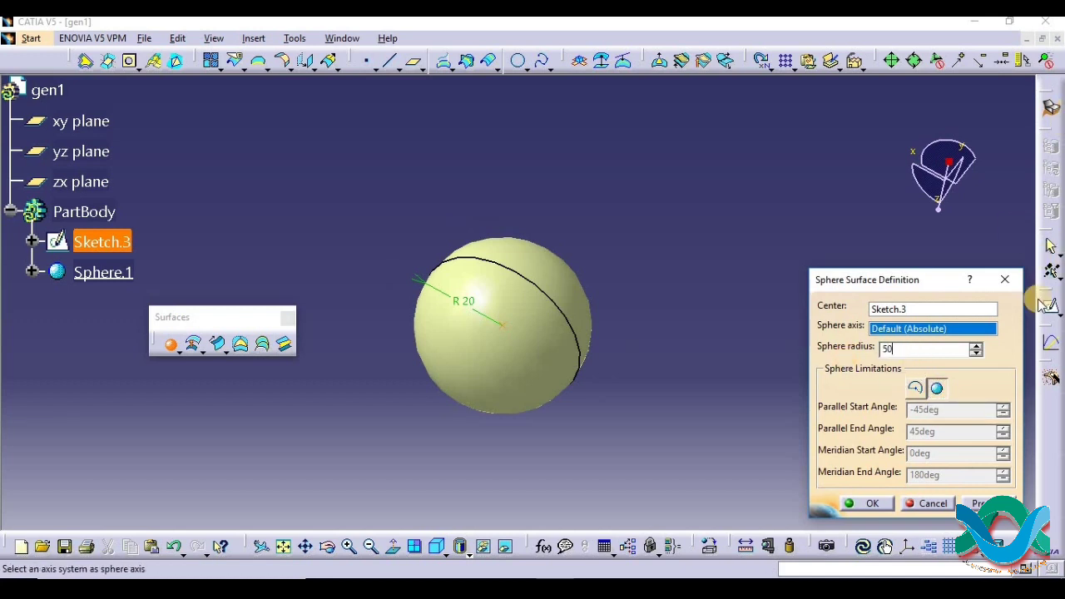
pyautogui.click(938, 391)
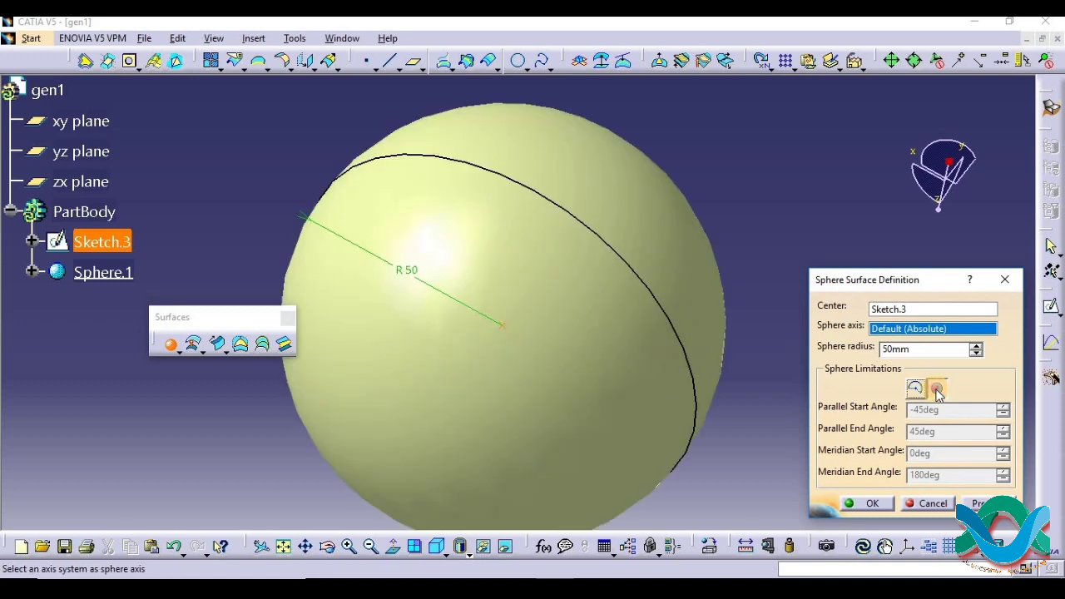
# - Switch the sphere to angular limits and extend its Parallel Start Angle to -90 degrees directly on the model
pyautogui.moveTo(842, 192); pyautogui.dragTo(734, 370, button='middle')
pyautogui.click(913, 390)
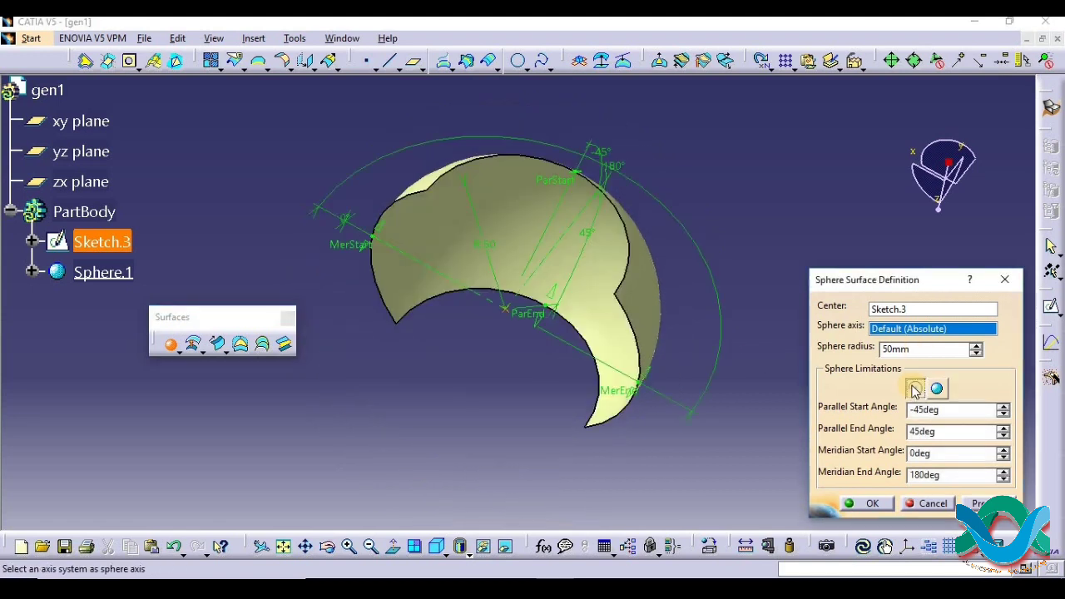
pyautogui.moveTo(395, 447); pyautogui.dragTo(469, 471, button='middle')
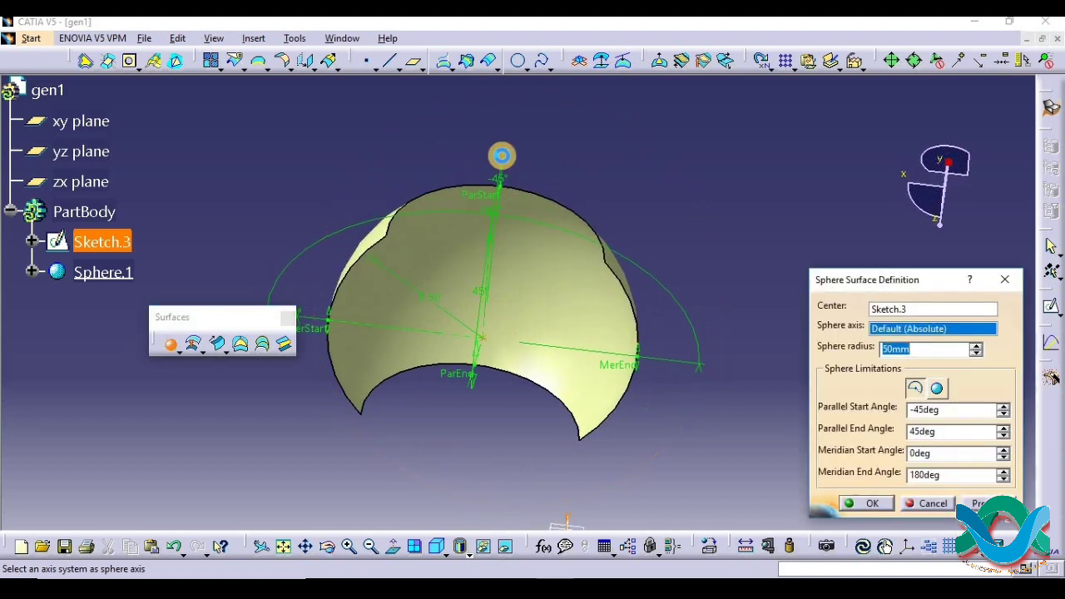
pyautogui.moveTo(496, 199); pyautogui.dragTo(496, 313)
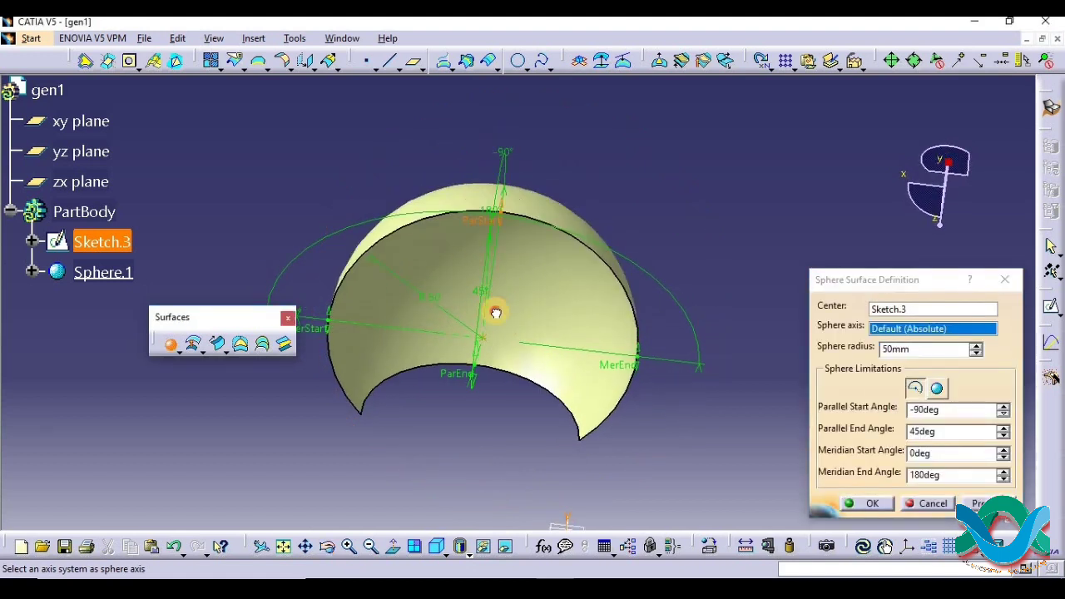
pyautogui.moveTo(486, 201); pyautogui.dragTo(495, 318)
pyautogui.moveTo(495, 204); pyautogui.dragTo(493, 366)
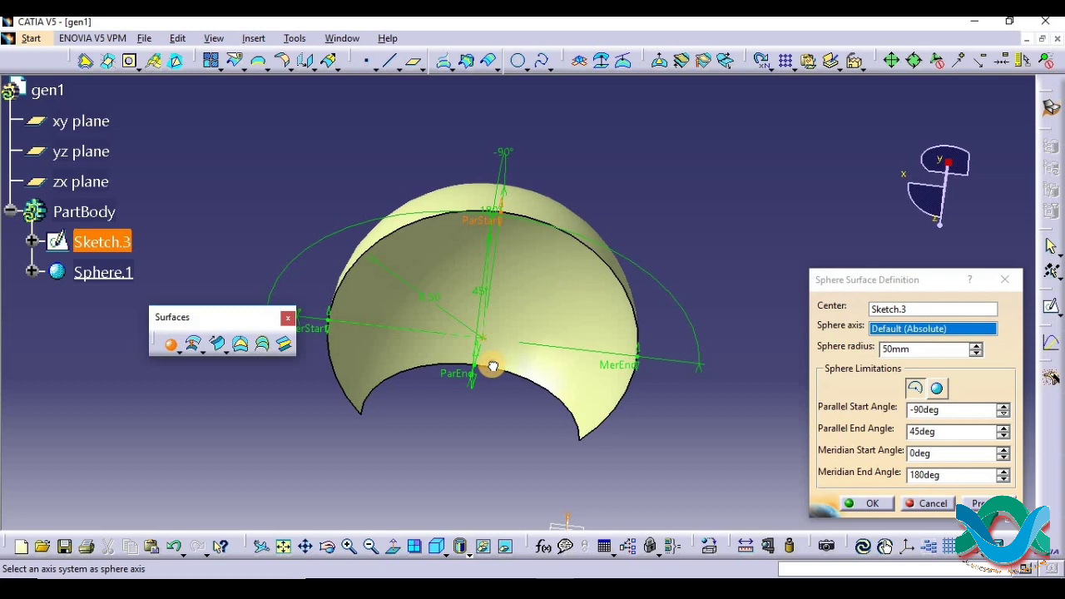
# - Adjust the sphere's meridian limits on the model to a start angle of -3 degrees and an end angle of 178 degrees
pyautogui.click(633, 374)
pyautogui.moveTo(600, 367); pyautogui.dragTo(324, 335)
pyautogui.moveTo(208, 317); pyautogui.dragTo(156, 322)
pyautogui.moveTo(380, 323); pyautogui.dragTo(336, 353)
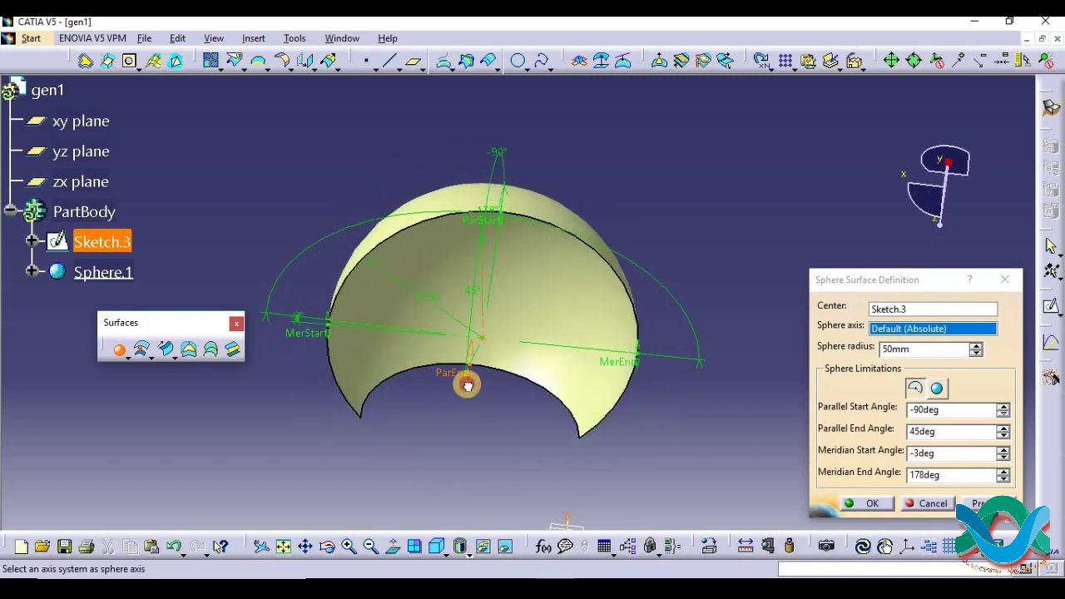
# - Extend the sphere's Parallel End Angle to 90 degrees directly on the model
pyautogui.moveTo(464, 346); pyautogui.dragTo(474, 466)
pyautogui.moveTo(478, 302); pyautogui.dragTo(488, 459)
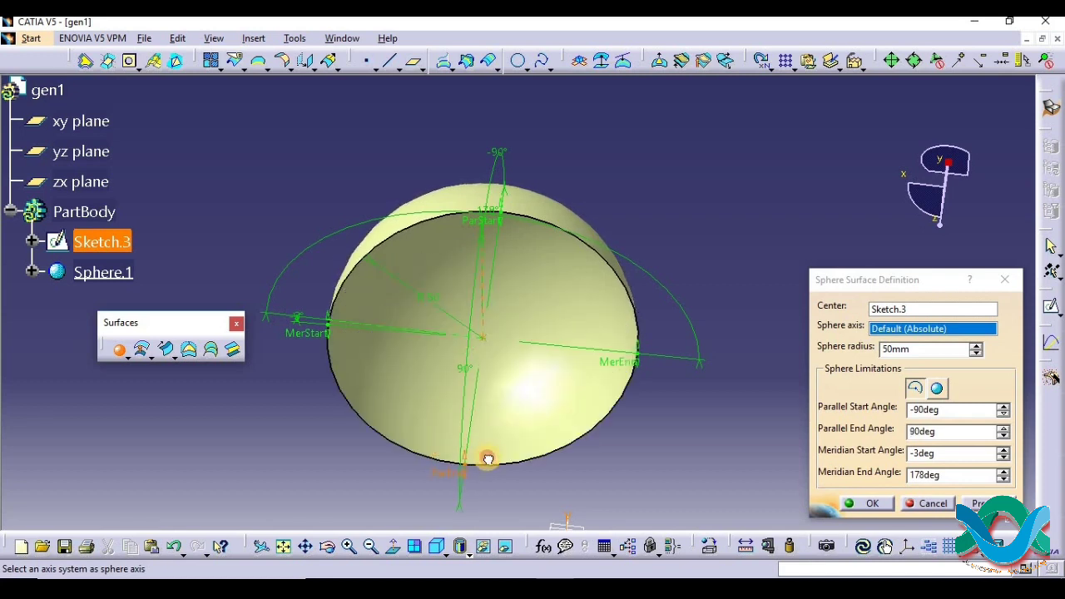
pyautogui.moveTo(493, 329); pyautogui.dragTo(488, 482)
# - Set the sphere's Meridian Start Angle to -180 degrees and its Meridian End Angle to 180 degrees
pyautogui.moveTo(341, 339); pyautogui.dragTo(553, 333)
pyautogui.moveTo(410, 312); pyautogui.dragTo(658, 359)
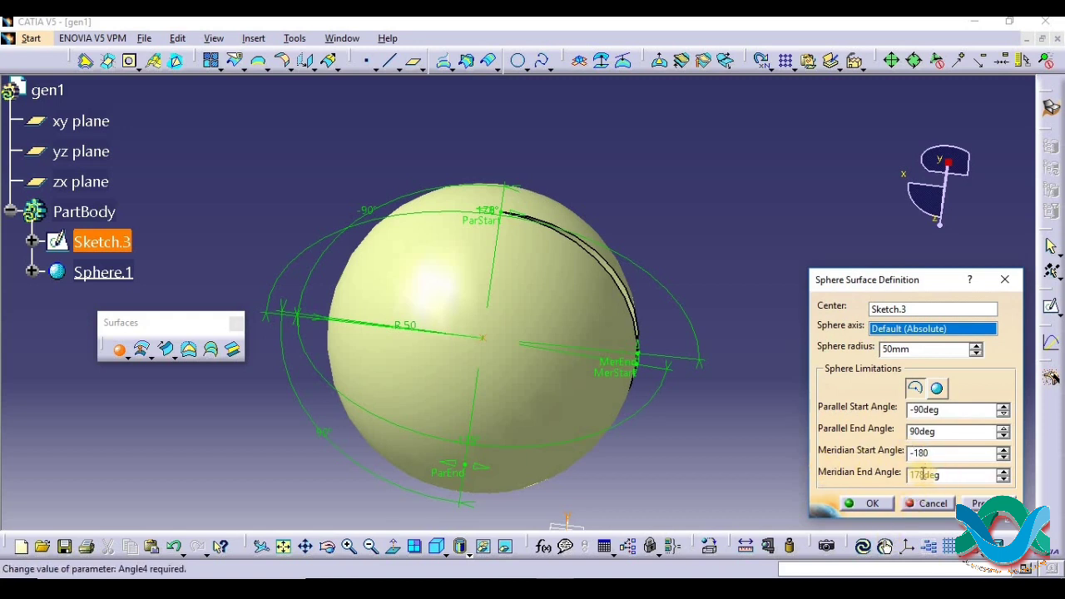
pyautogui.press('Tab')
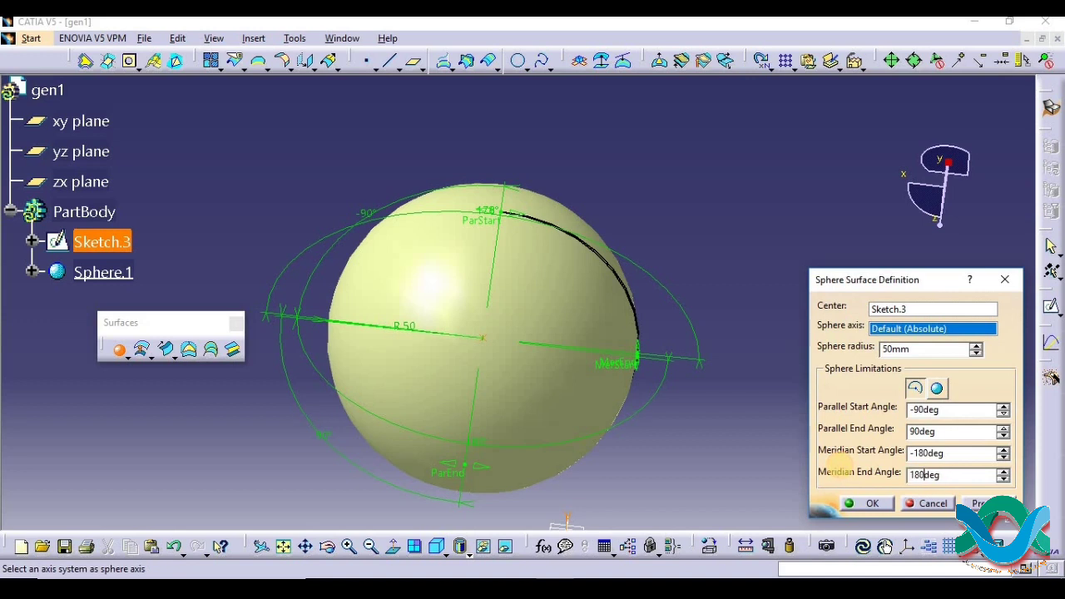
# - Accept the sphere's definition, and delete the sphere from the part while keeping its center point sketch
pyautogui.click(865, 504)
pyautogui.click(327, 546)
pyautogui.moveTo(357, 416); pyautogui.dragTo(391, 317)
pyautogui.rightClick(111, 274)
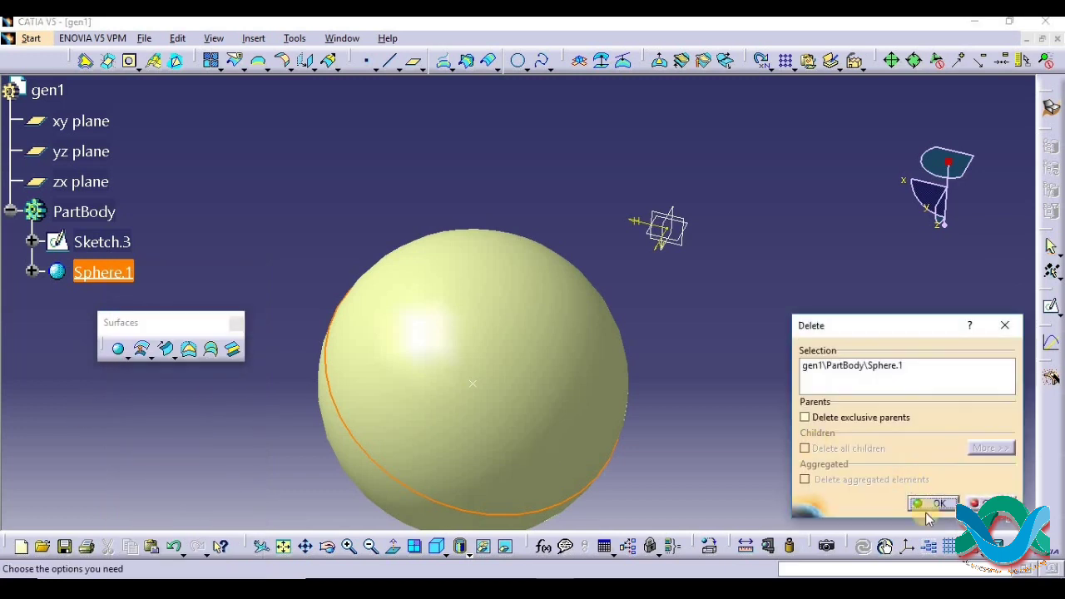
pyautogui.click(924, 502)
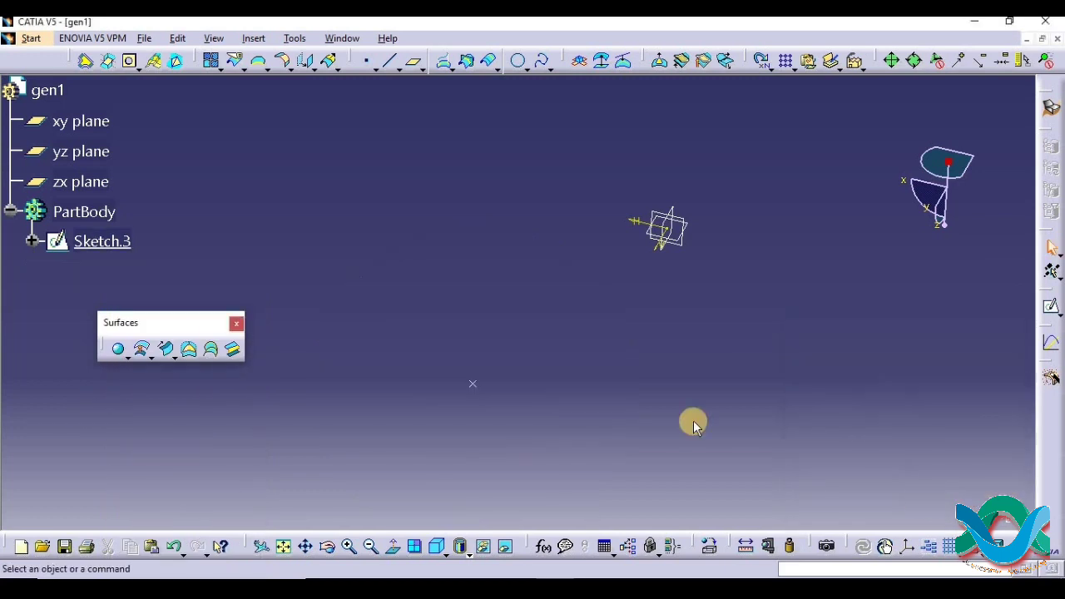
# - Start a cylinder surface centered on the Sketch.3 point, with the Z Component as its direction
pyautogui.click(122, 355)
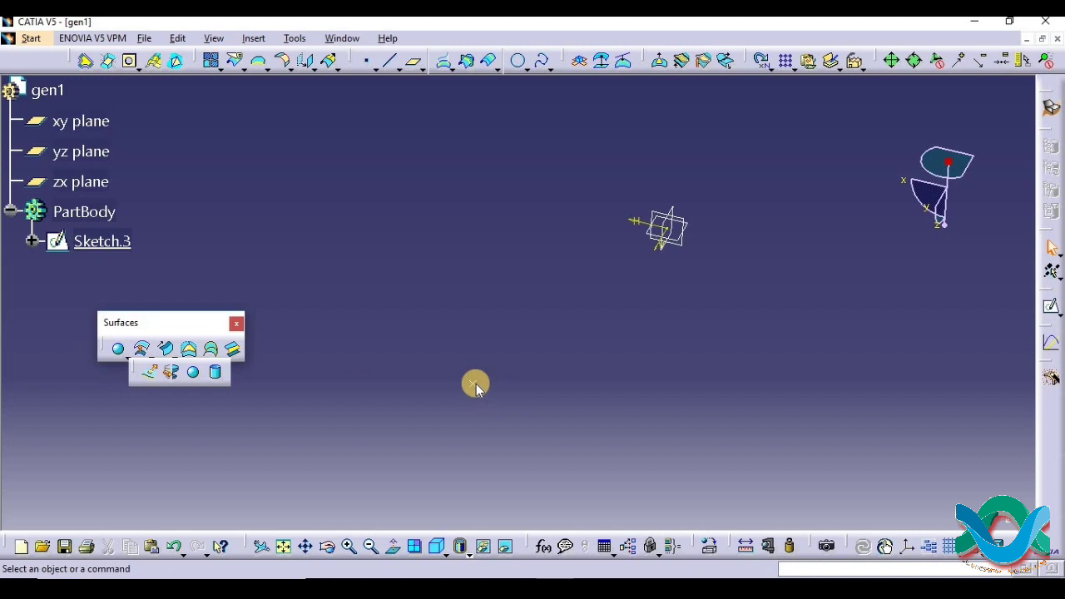
pyautogui.click(216, 376)
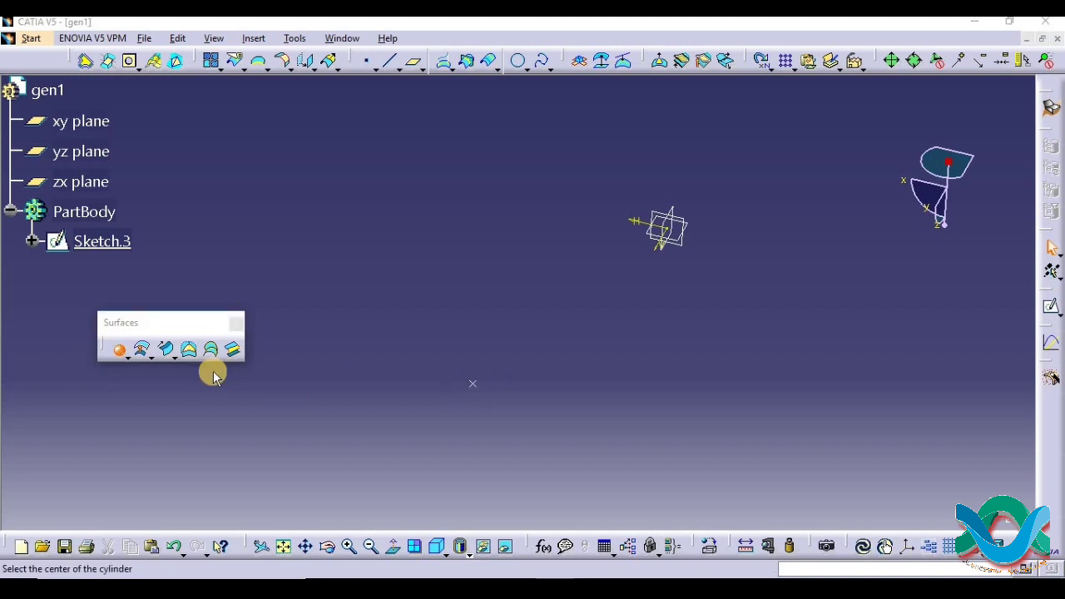
pyautogui.click(471, 383)
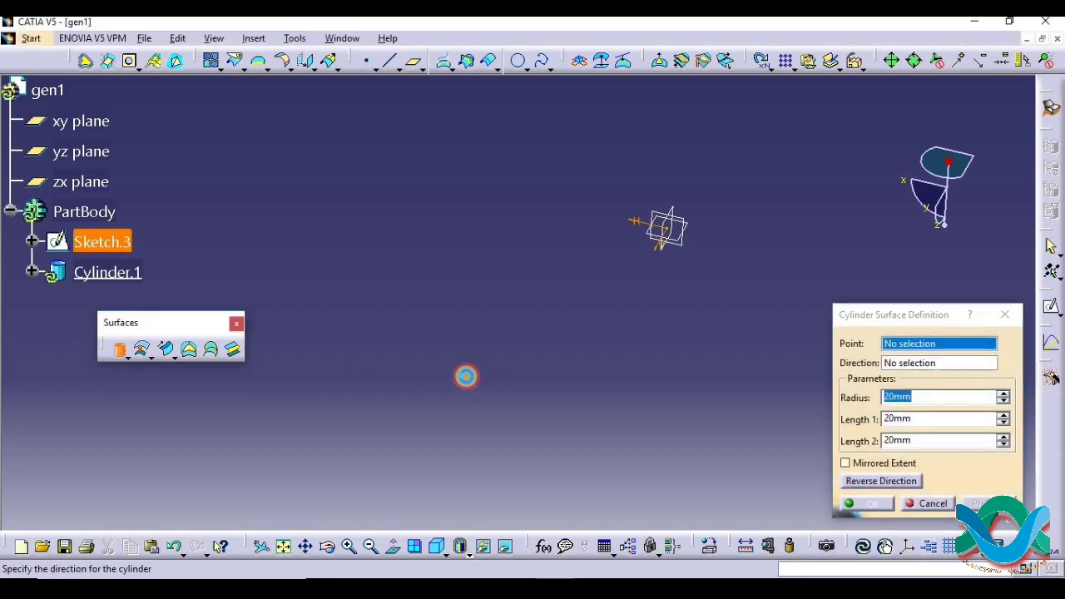
pyautogui.rightClick(907, 371)
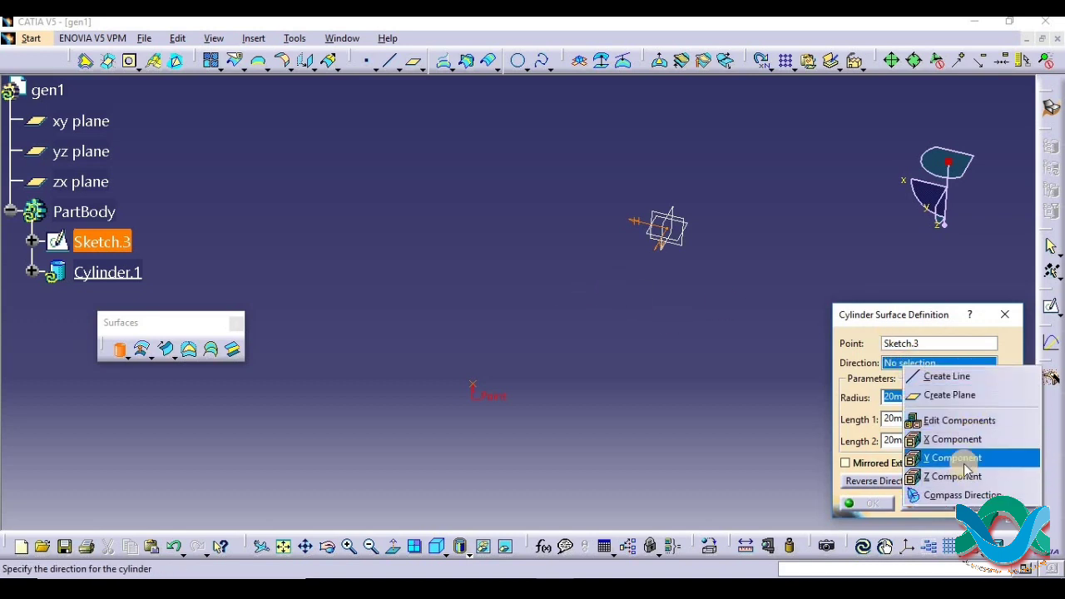
pyautogui.click(886, 371)
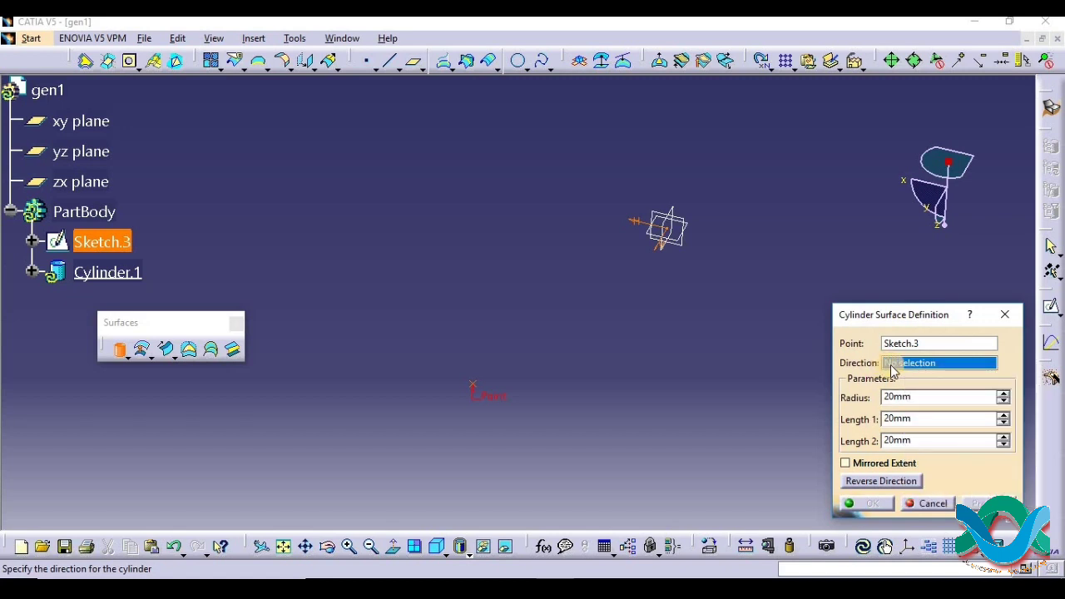
pyautogui.rightClick(893, 368)
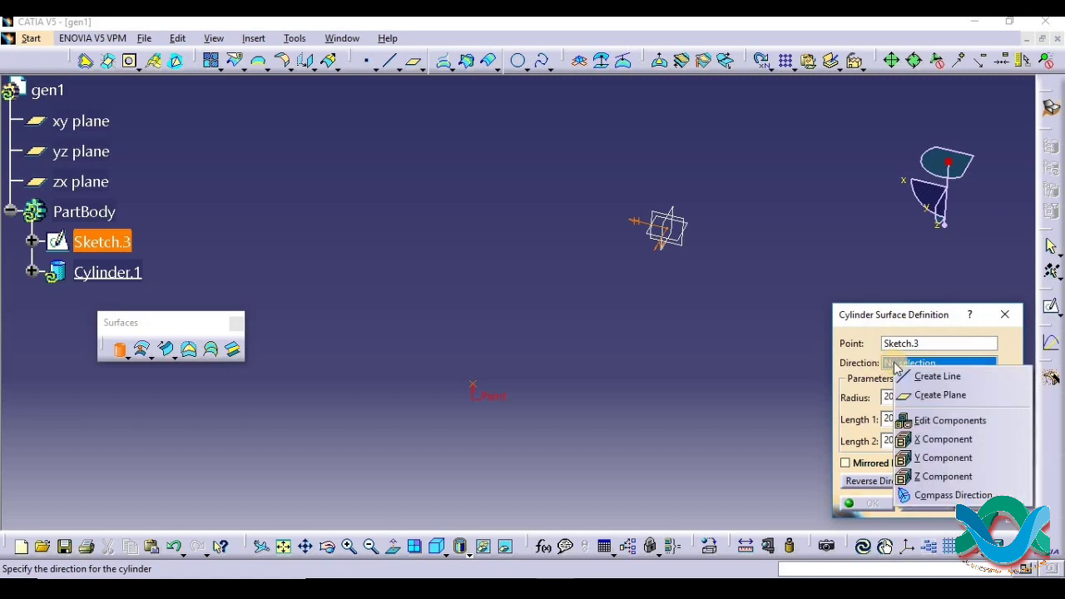
pyautogui.click(890, 362)
pyautogui.rightClick(889, 365)
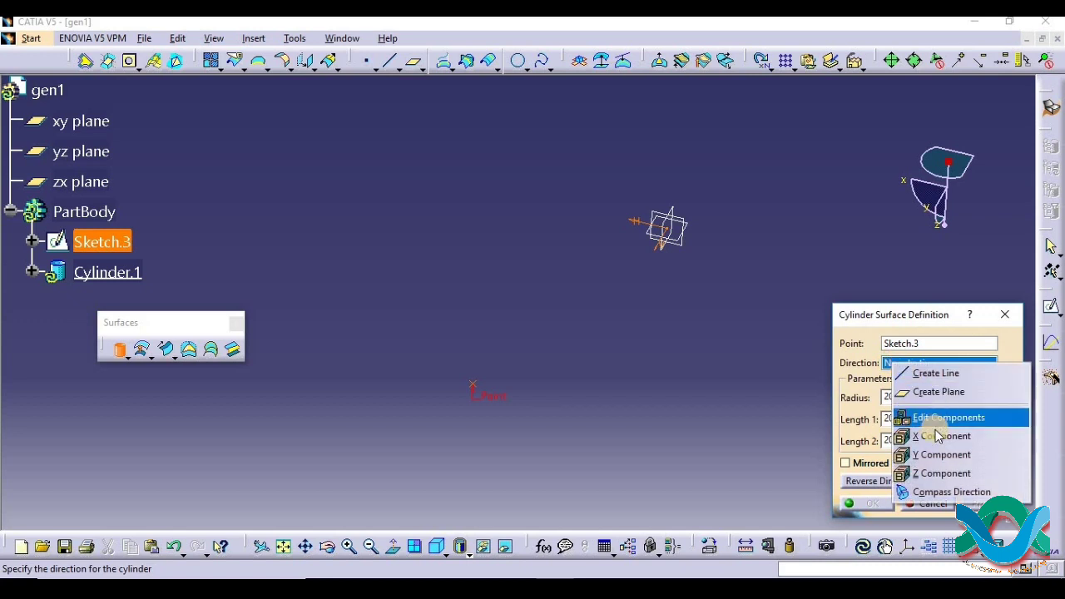
pyautogui.click(953, 473)
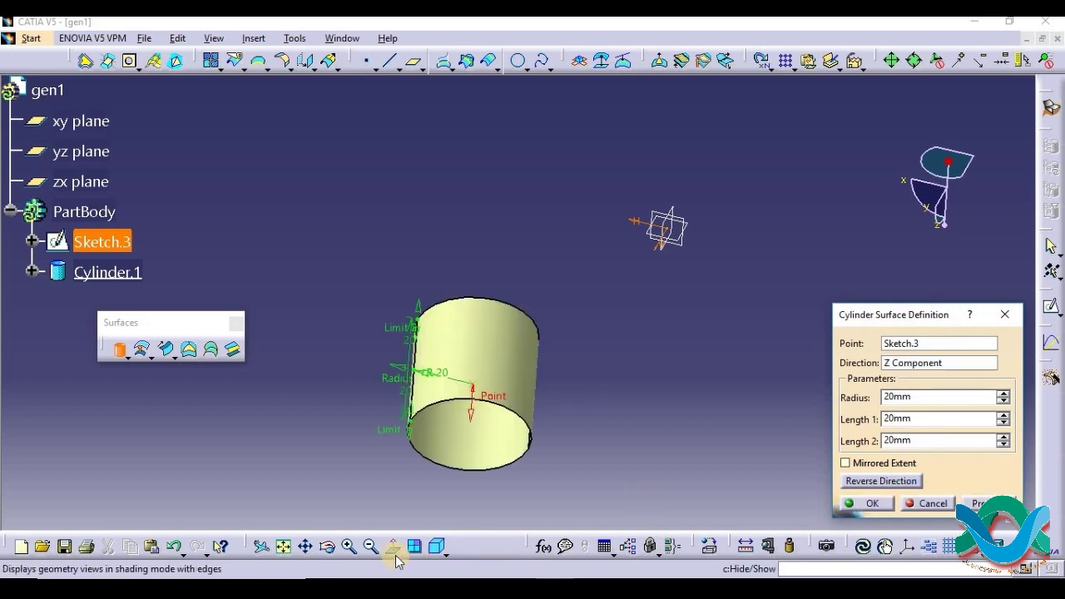
# - Set the cylinder's radius to 50 mm and its Length 1 to 30 mm, and preview the result
pyautogui.moveTo(327, 546); pyautogui.dragTo(668, 424)
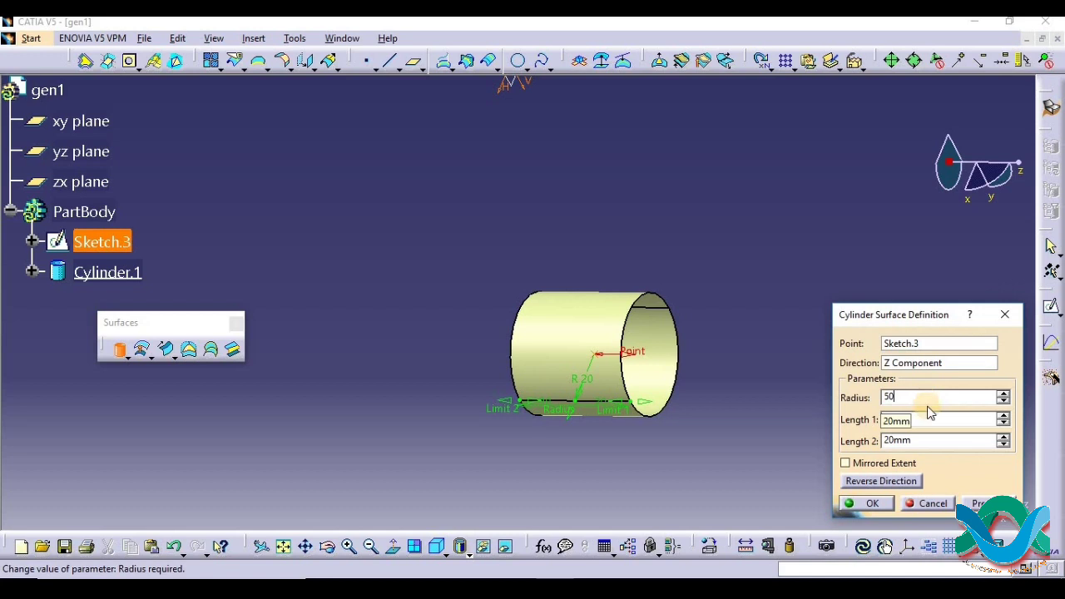
pyautogui.click(983, 503)
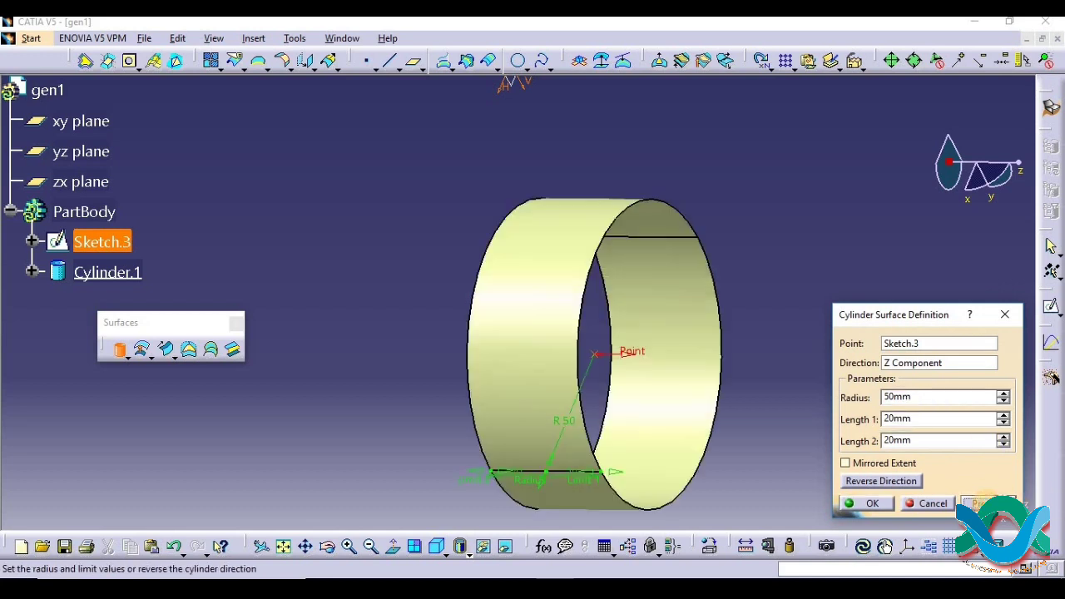
pyautogui.doubleClick(951, 421)
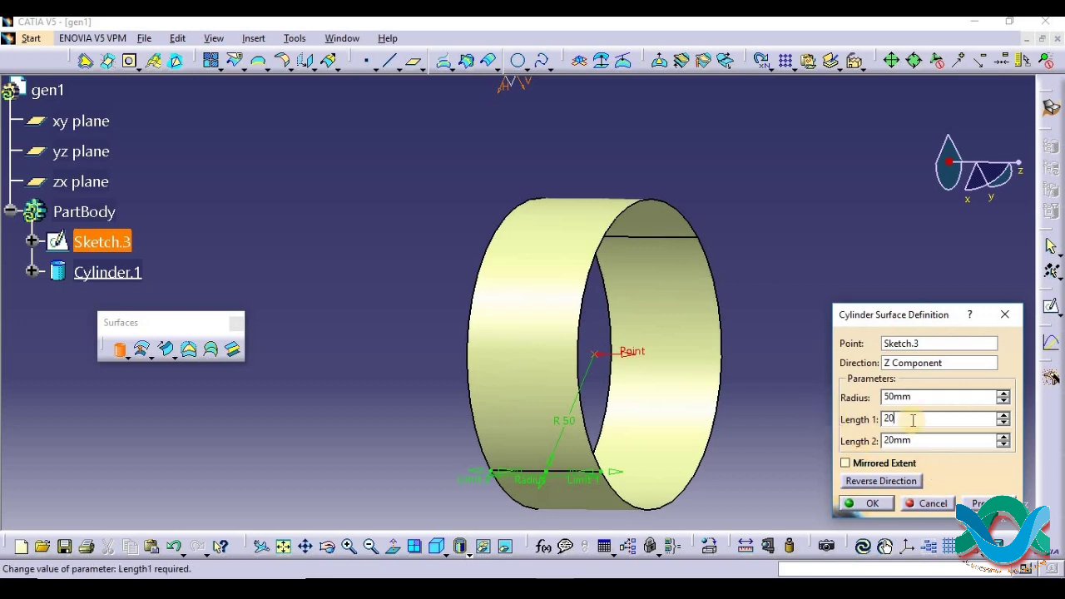
pyautogui.click(729, 424)
pyautogui.click(978, 497)
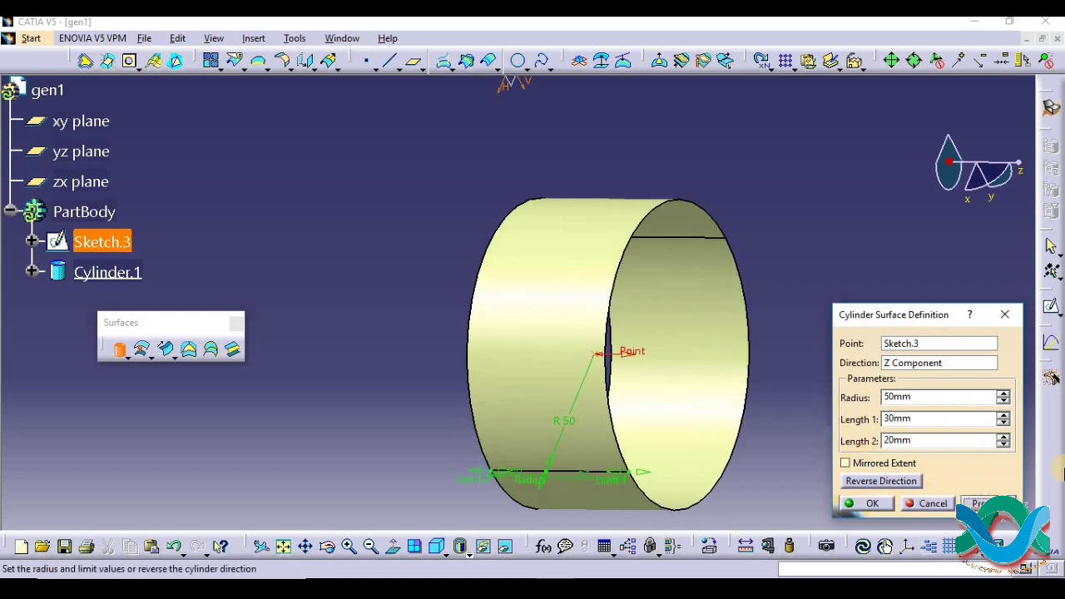
# - Set the cylinder's Length 2 to 50 mm, and try Mirrored Extent on and off
pyautogui.doubleClick(946, 440)
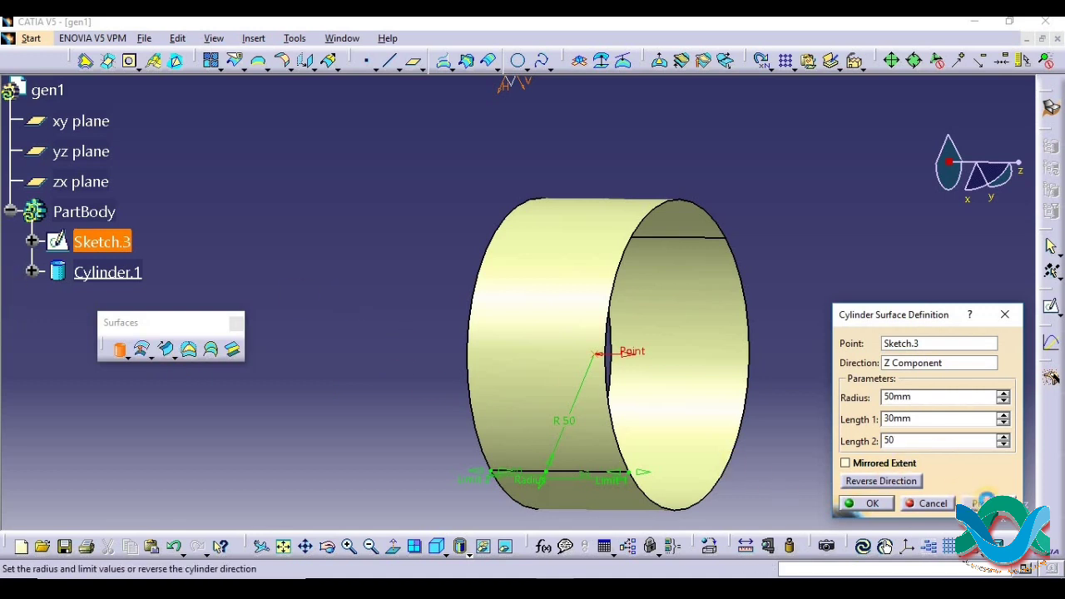
pyautogui.click(985, 503)
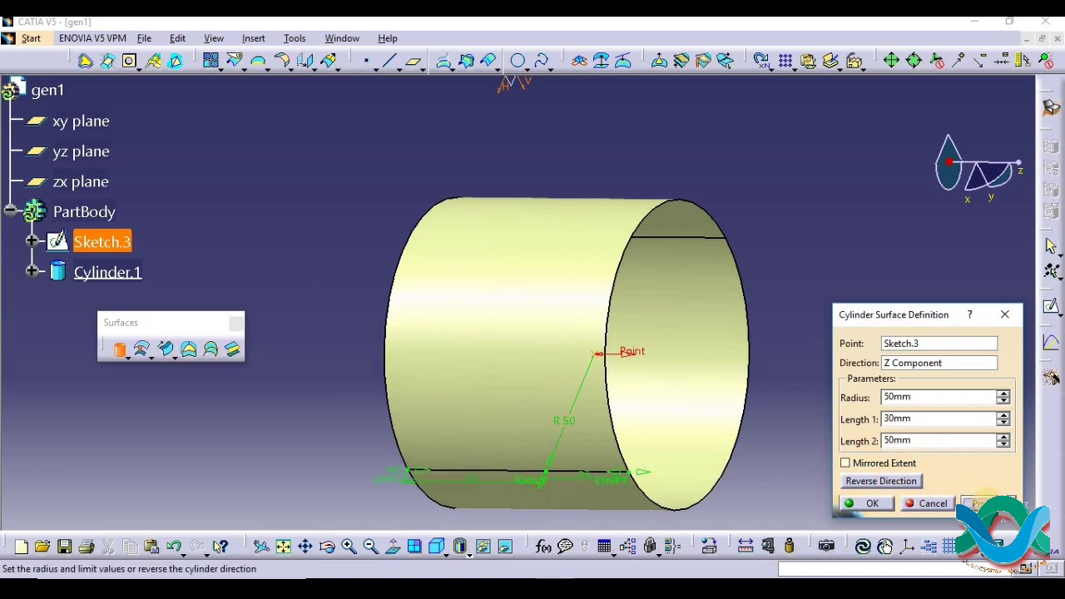
pyautogui.click(902, 464)
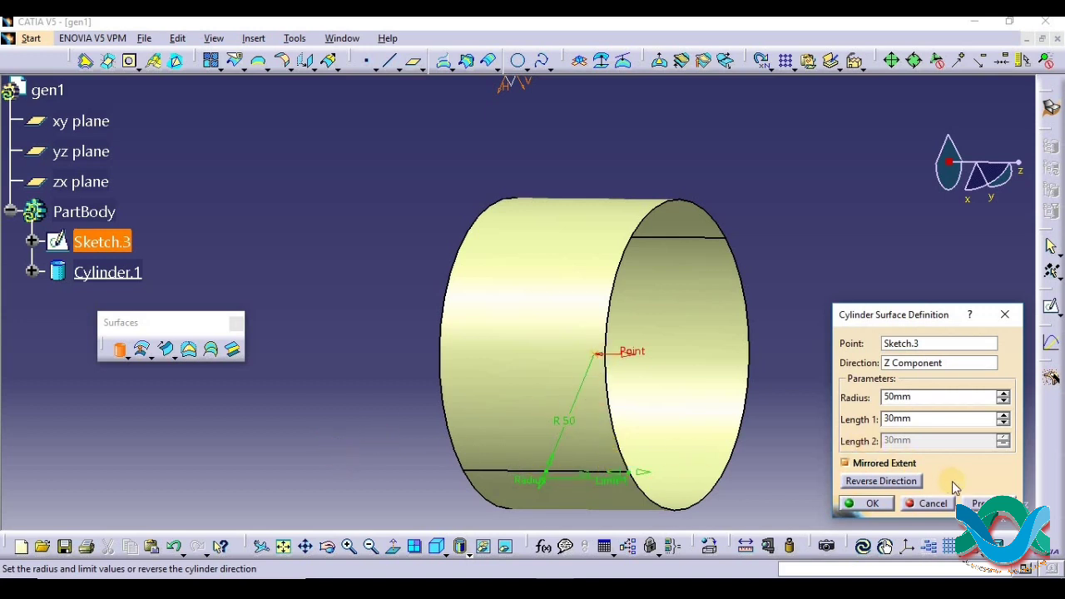
pyautogui.click(846, 463)
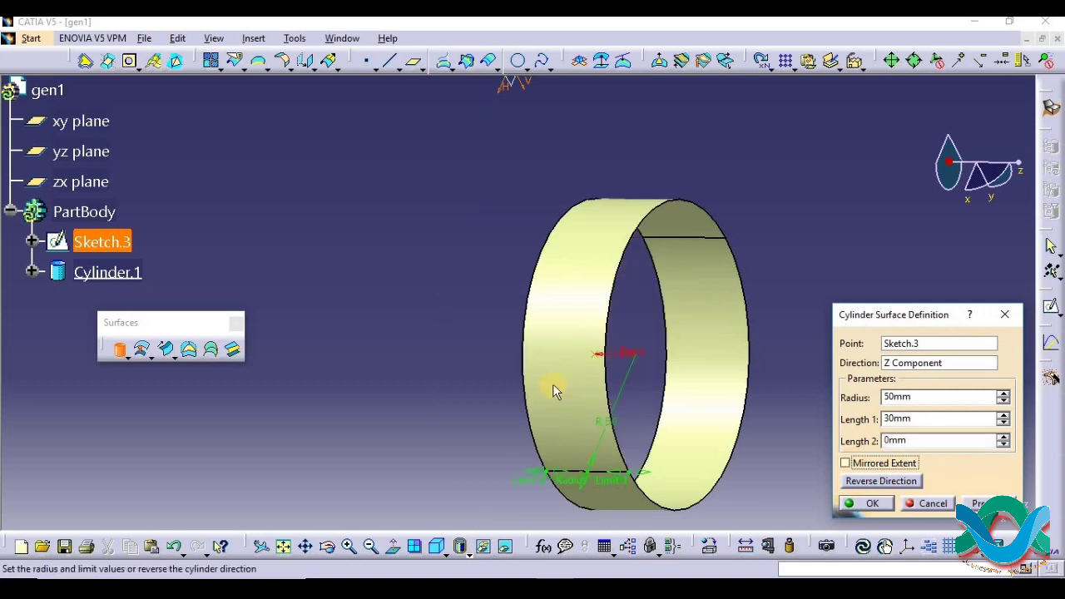
# - Stretch the cylinder on the model to 83 mm for Length 1 and 45 mm for Length 2, and create it with Mirrored Extent
pyautogui.moveTo(703, 473); pyautogui.dragTo(792, 475)
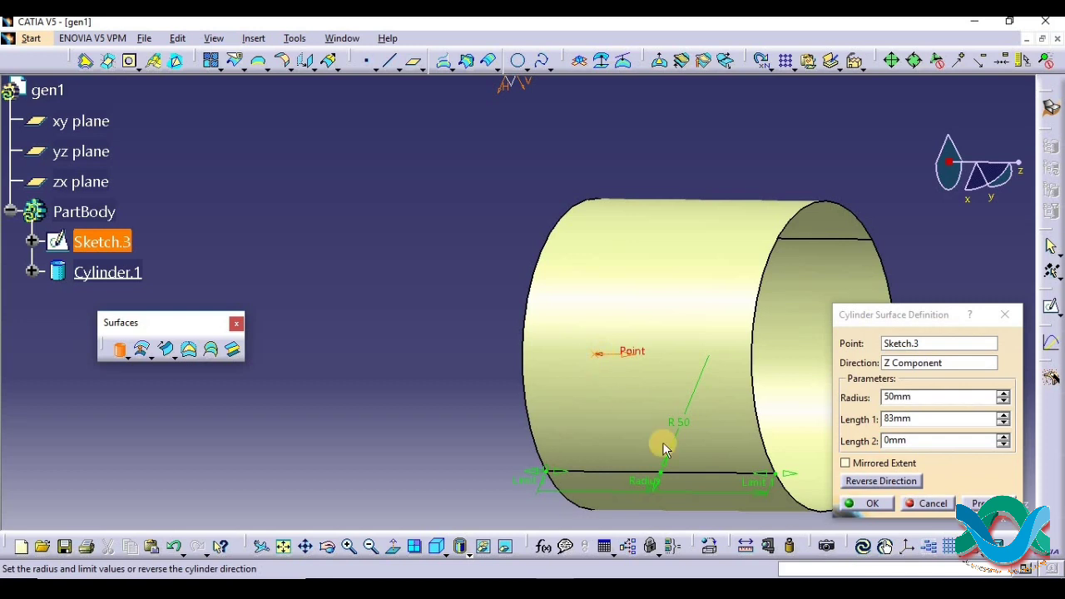
pyautogui.moveTo(530, 478); pyautogui.dragTo(388, 441)
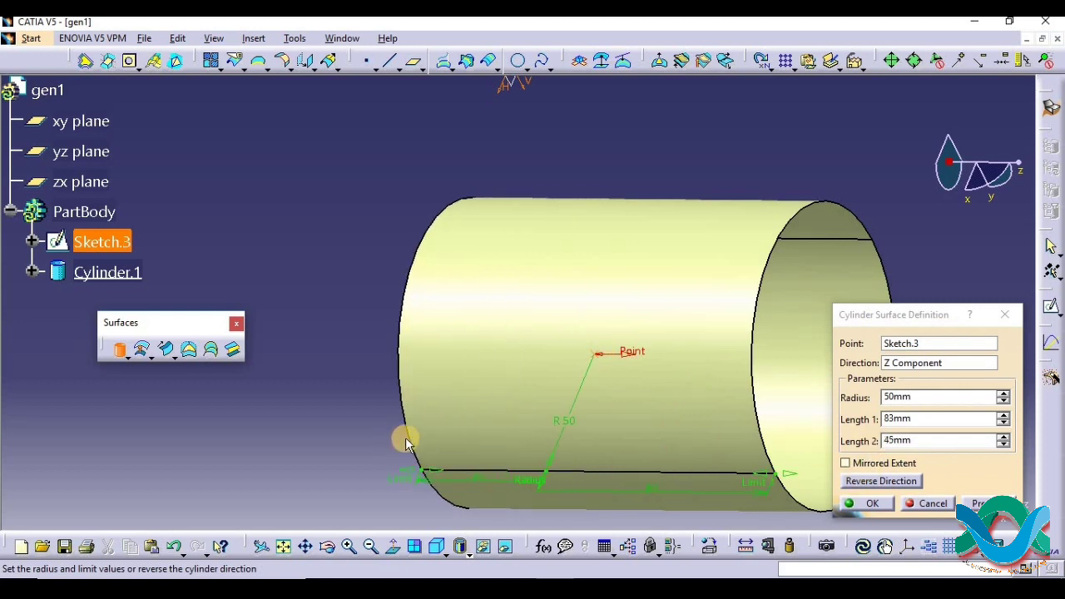
pyautogui.click(889, 469)
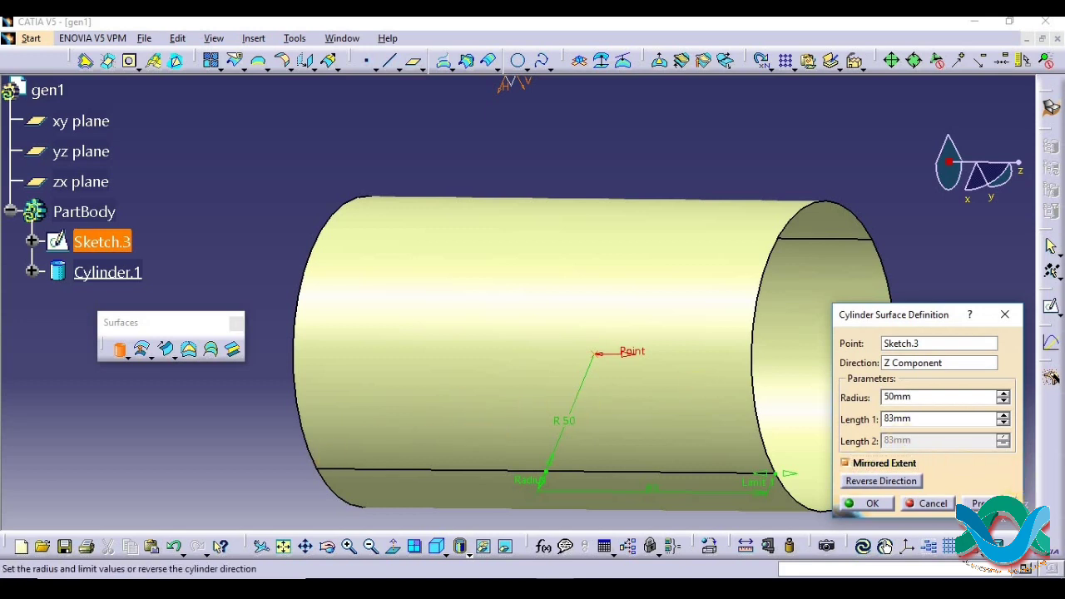
pyautogui.click(869, 502)
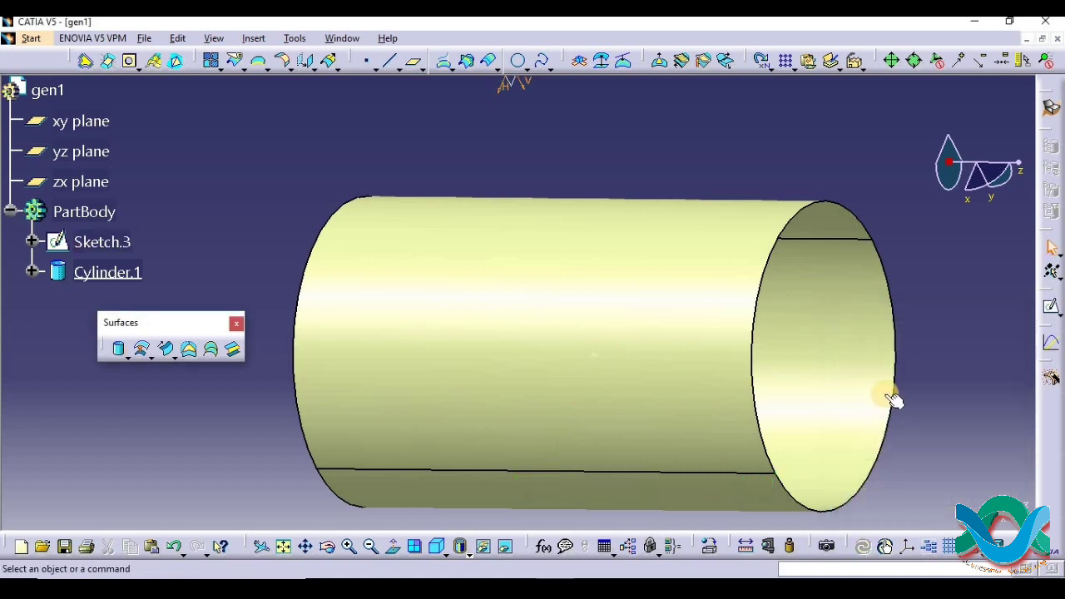
# - Start an offset of the cylinder surface and pull its distance inward on the model to about -9 mm
pyautogui.rightClick(95, 303)
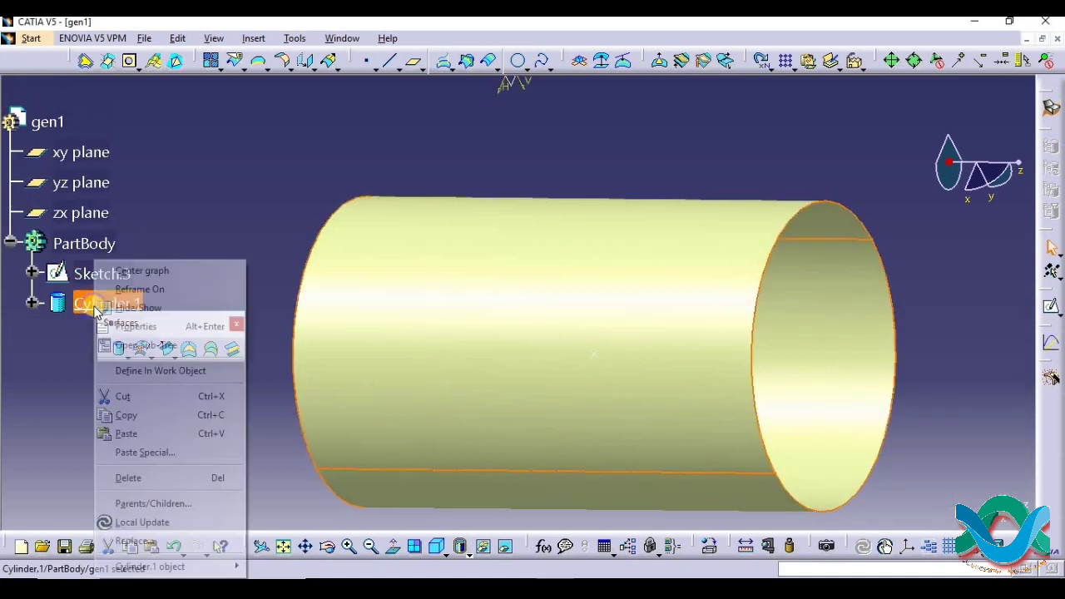
pyautogui.click(326, 549)
pyautogui.moveTo(482, 312); pyautogui.dragTo(694, 364)
pyautogui.moveTo(698, 384); pyautogui.dragTo(416, 535, button='middle')
pyautogui.click(327, 547)
pyautogui.moveTo(380, 444)
pyautogui.mouseDown()
pyautogui.moveTo(364, 452)
pyautogui.moveTo(369, 428)
pyautogui.moveTo(388, 428)
pyautogui.mouseUp()
pyautogui.click(810, 437)
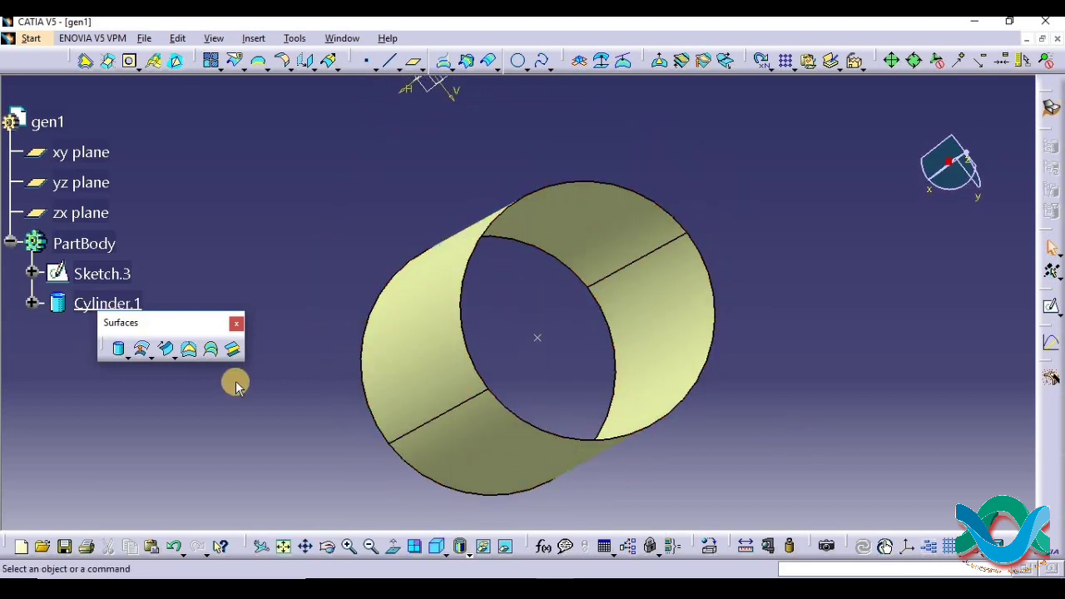
pyautogui.click(143, 352)
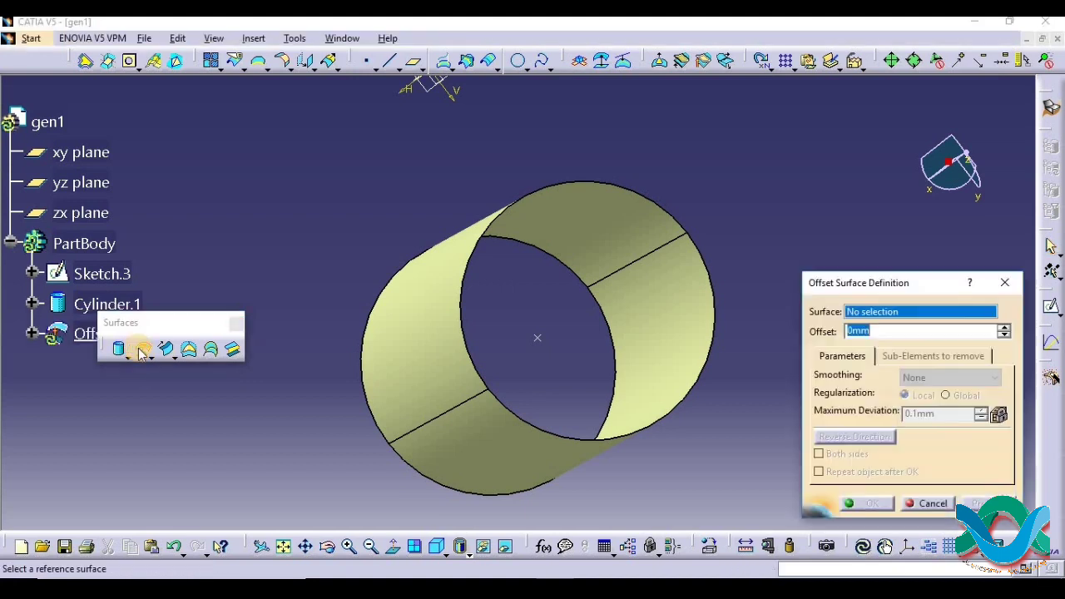
pyautogui.click(459, 424)
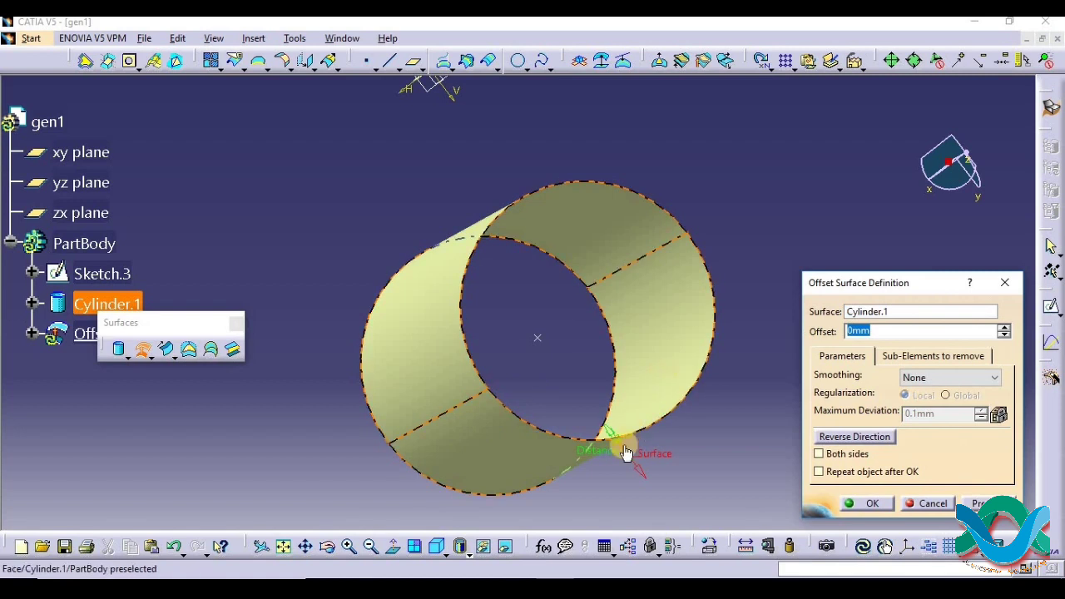
pyautogui.moveTo(608, 427); pyautogui.dragTo(608, 405)
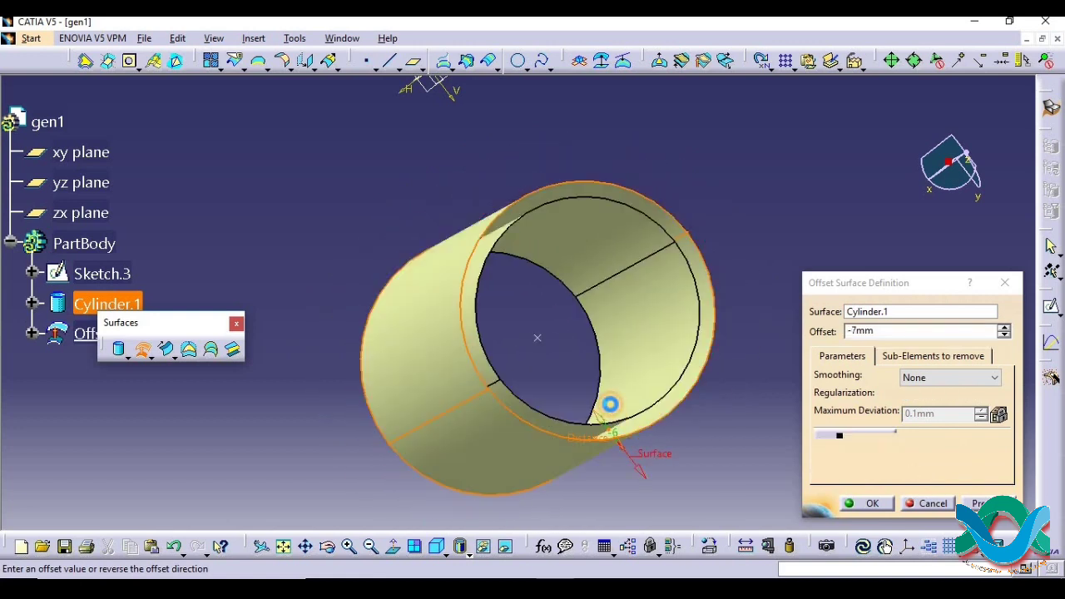
# - Set the offset distance to 25 mm and create the offset surface around the cylinder
pyautogui.moveTo(881, 333); pyautogui.dragTo(848, 329)
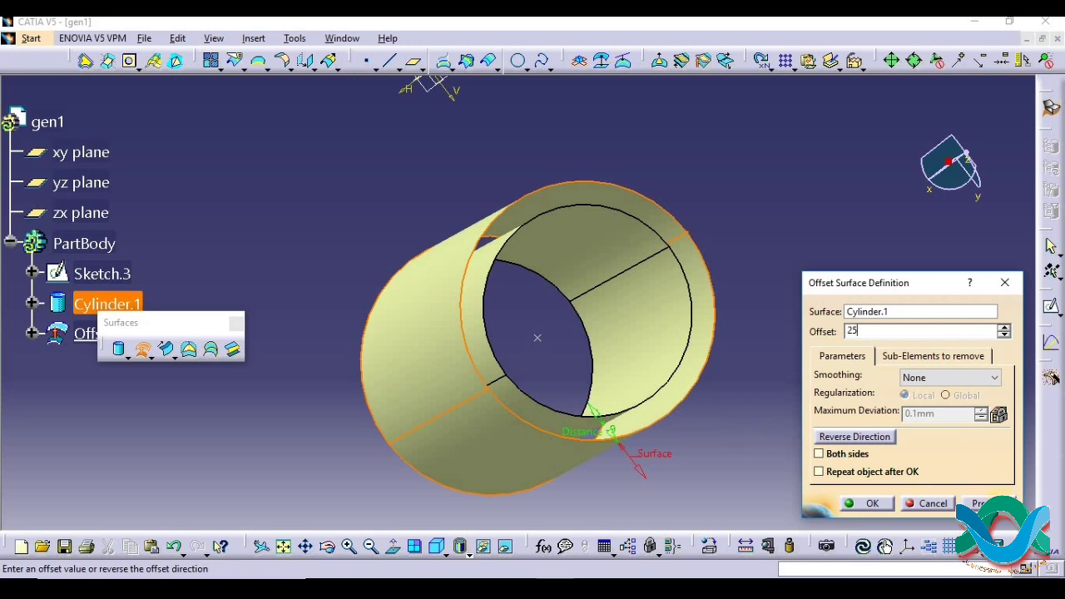
pyautogui.press('Return')
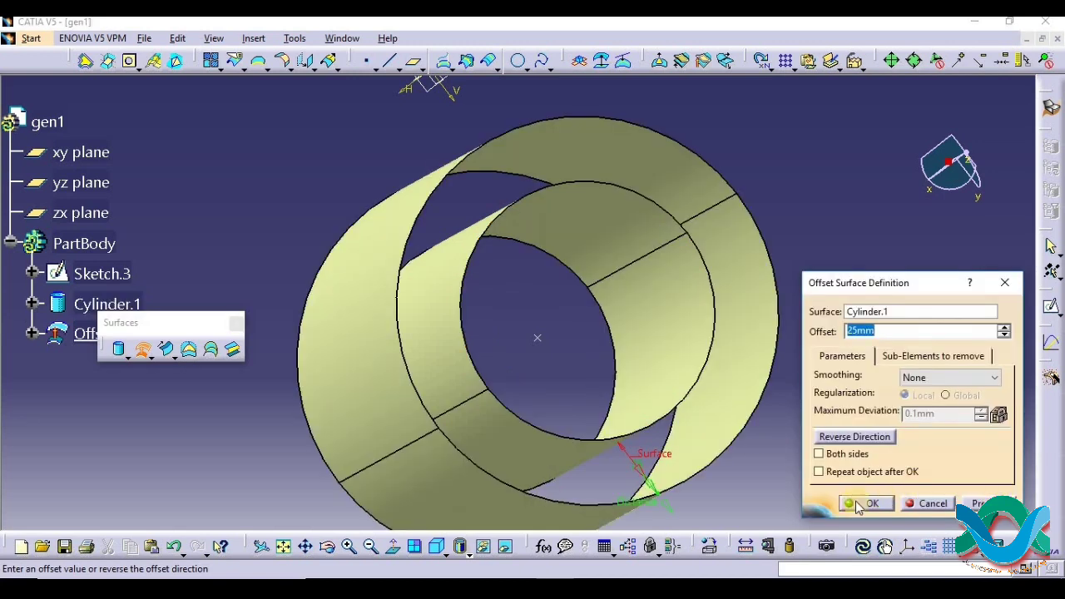
pyautogui.click(865, 503)
# - Create a 25 mm offset of Cylinder.1 on both sides and reuse the existing outer offset surface
pyautogui.moveTo(854, 430); pyautogui.dragTo(468, 531, button='middle')
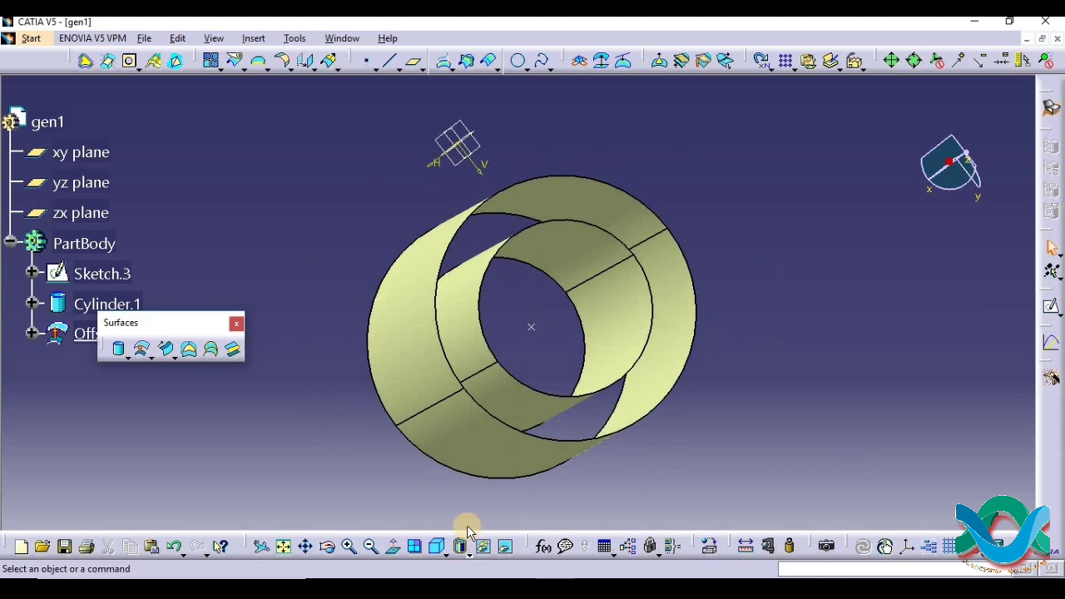
pyautogui.moveTo(478, 430)
pyautogui.mouseDown()
pyautogui.moveTo(442, 418)
pyautogui.moveTo(463, 428)
pyautogui.mouseUp()
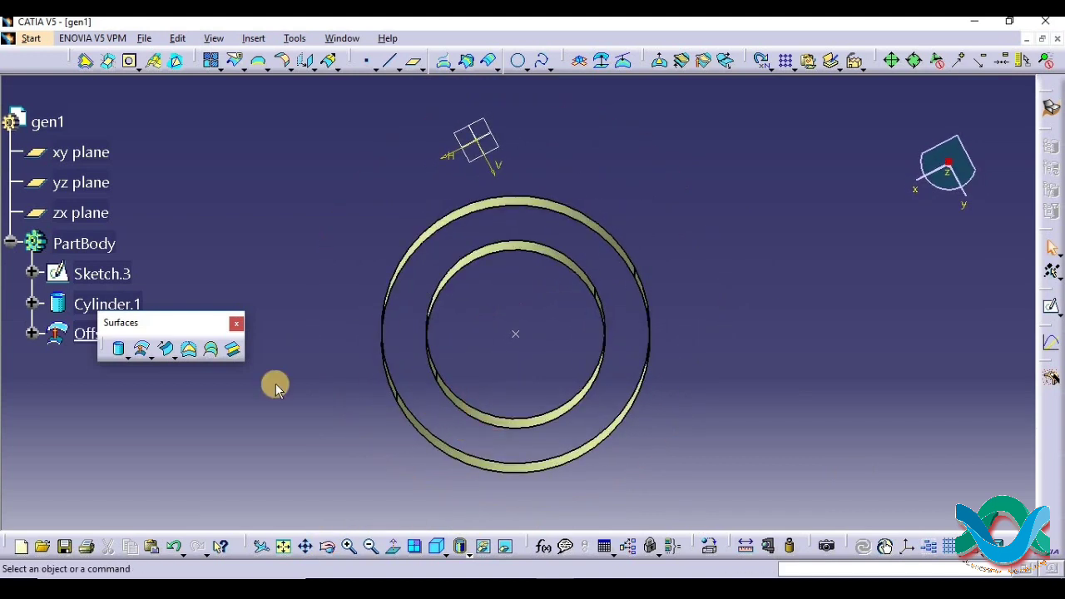
pyautogui.click(146, 349)
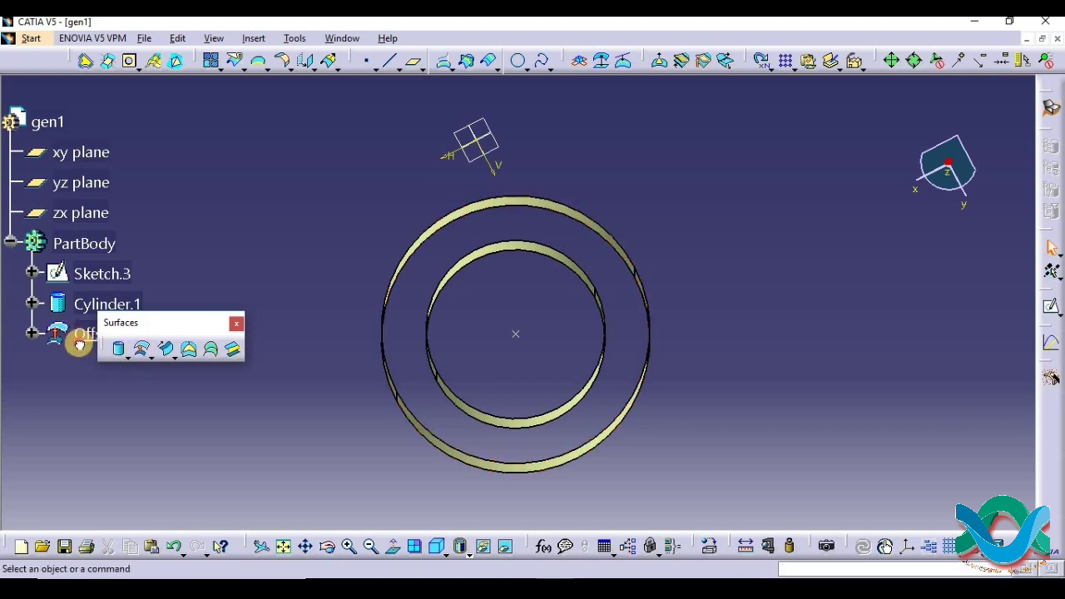
pyautogui.click(87, 337)
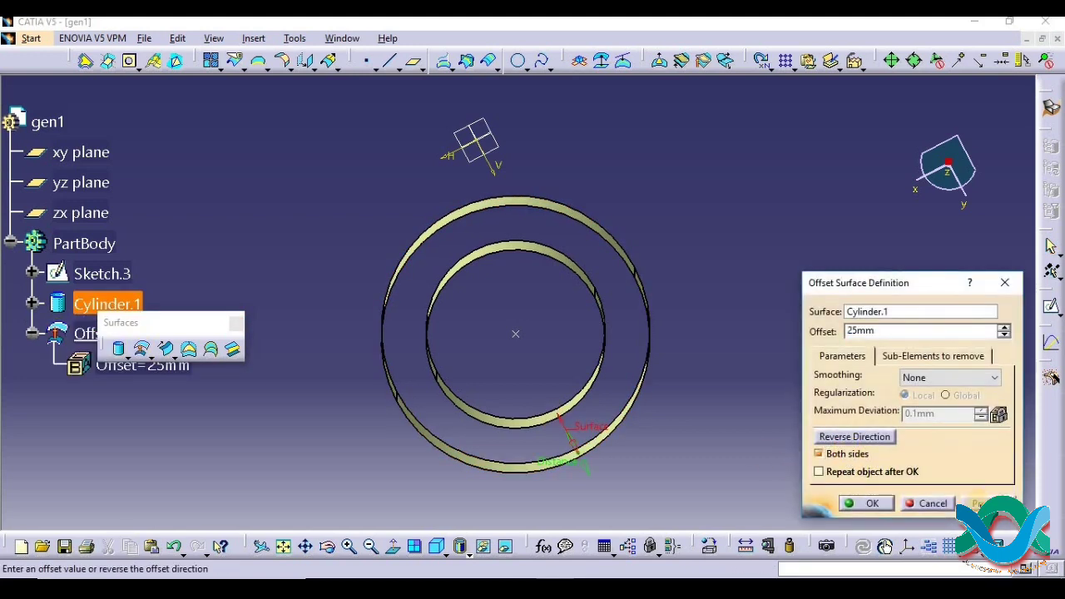
pyautogui.click(978, 503)
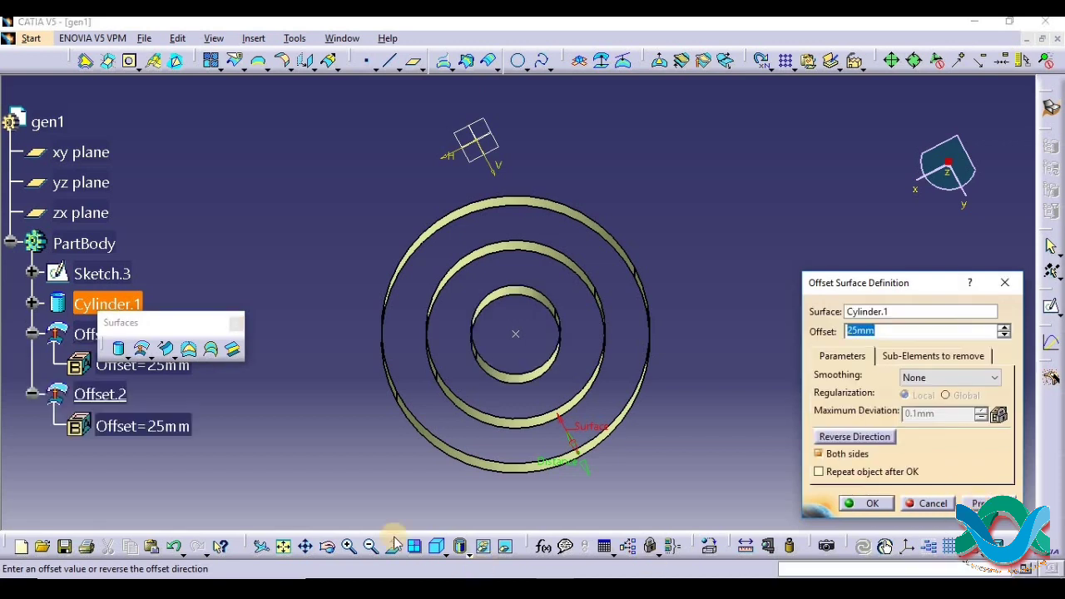
pyautogui.click(327, 545)
pyautogui.moveTo(348, 474); pyautogui.dragTo(503, 467)
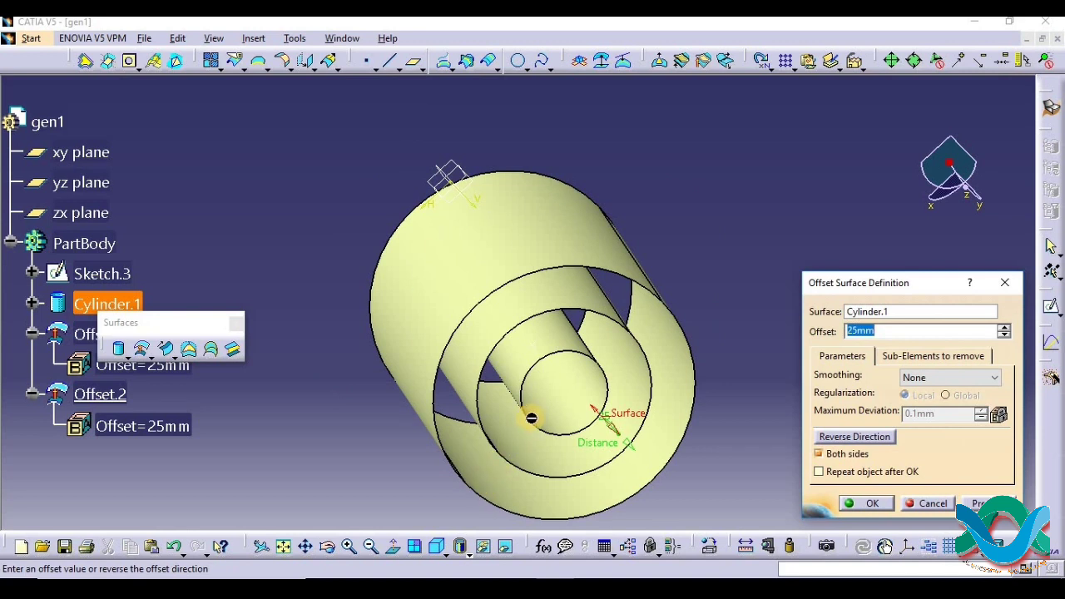
pyautogui.click(866, 505)
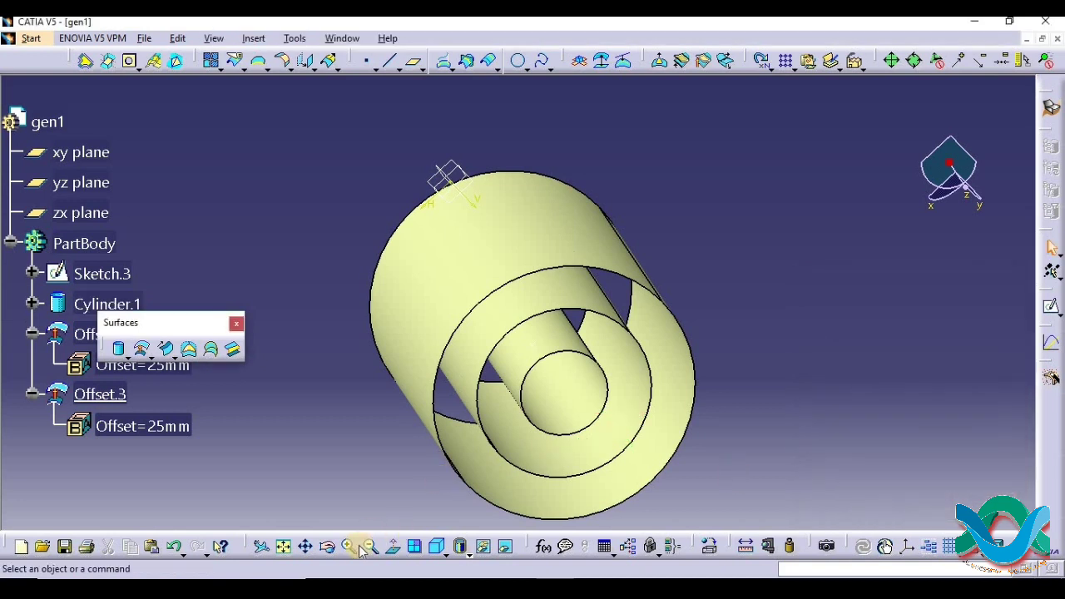
# - Delete both offset surfaces, removing the cylinder and its sketch along with the outer one as exclusive parents
pyautogui.moveTo(369, 510); pyautogui.dragTo(524, 390)
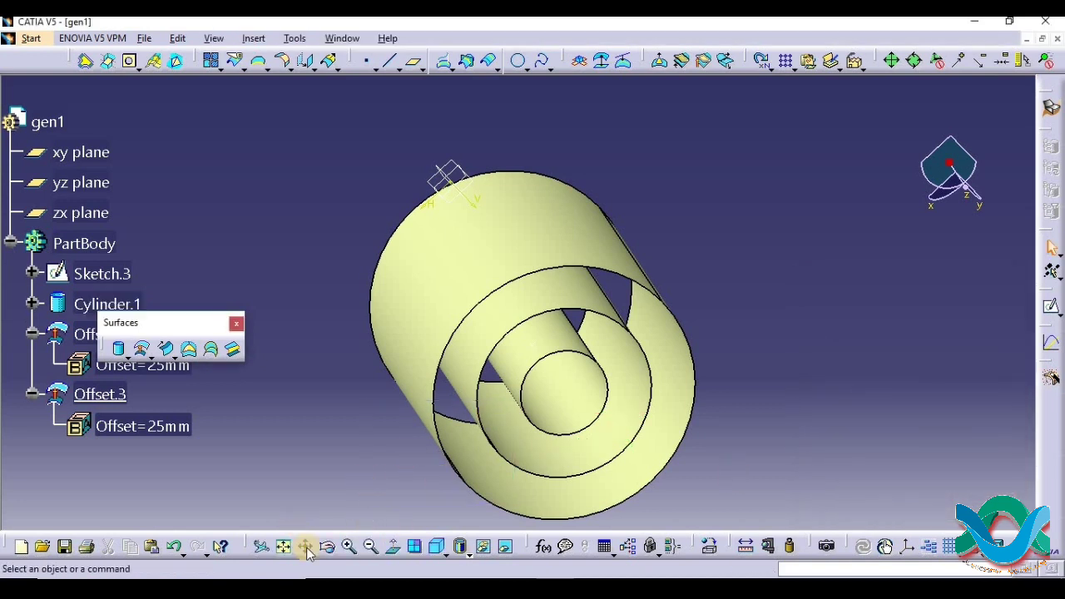
pyautogui.click(327, 546)
pyautogui.moveTo(352, 470); pyautogui.dragTo(657, 441)
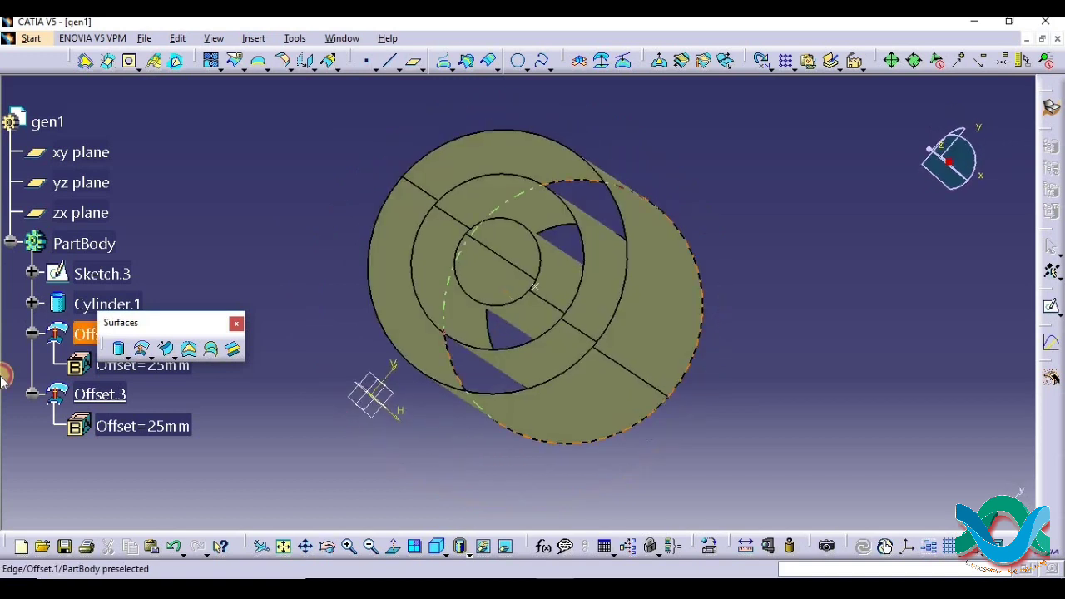
pyautogui.rightClick(90, 399)
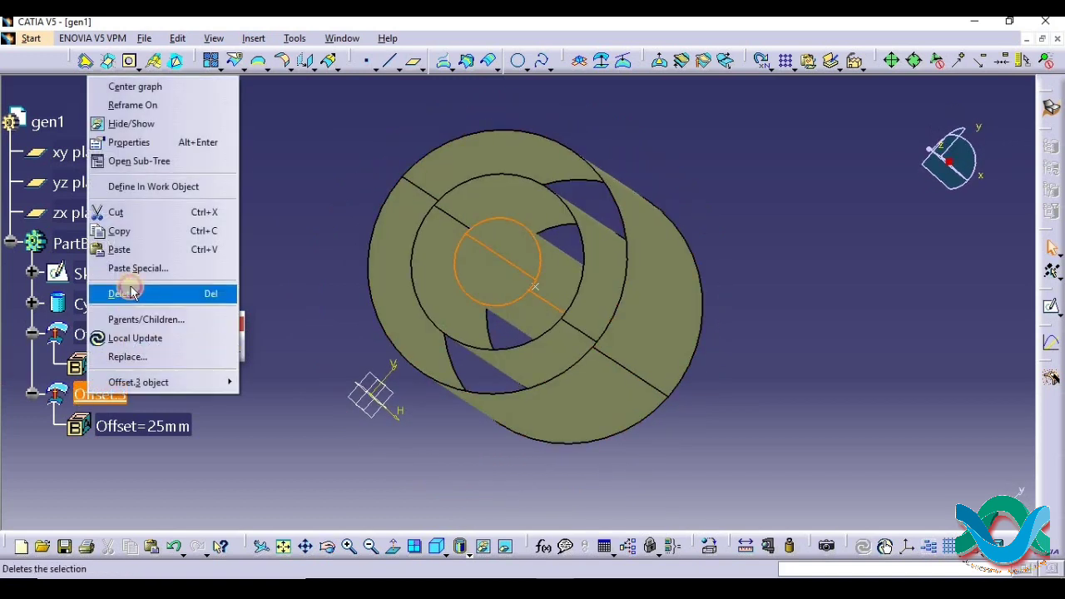
pyautogui.click(129, 291)
pyautogui.rightClick(77, 337)
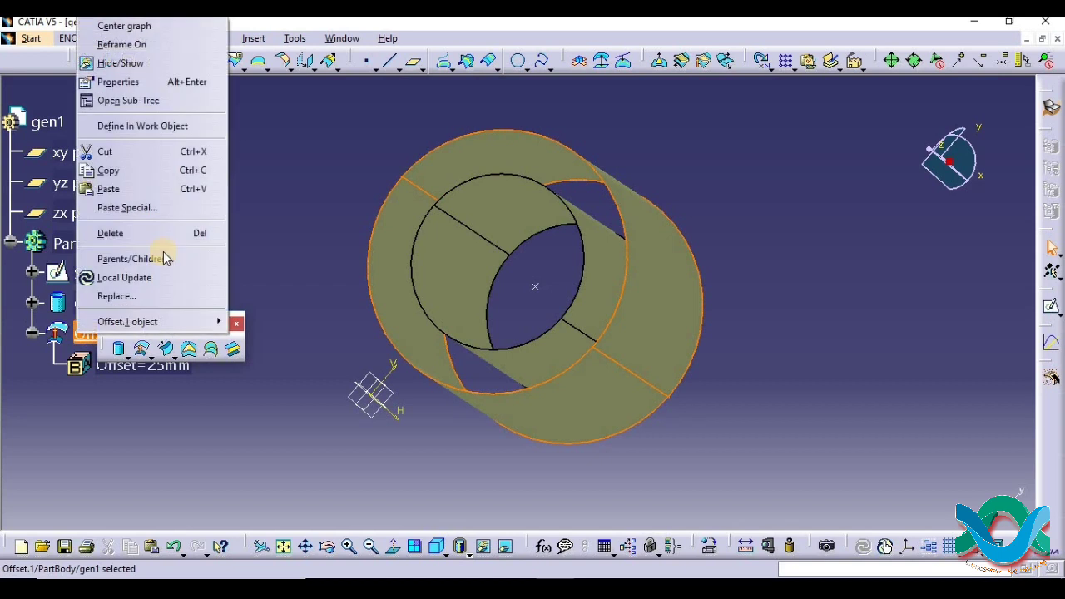
pyautogui.click(114, 230)
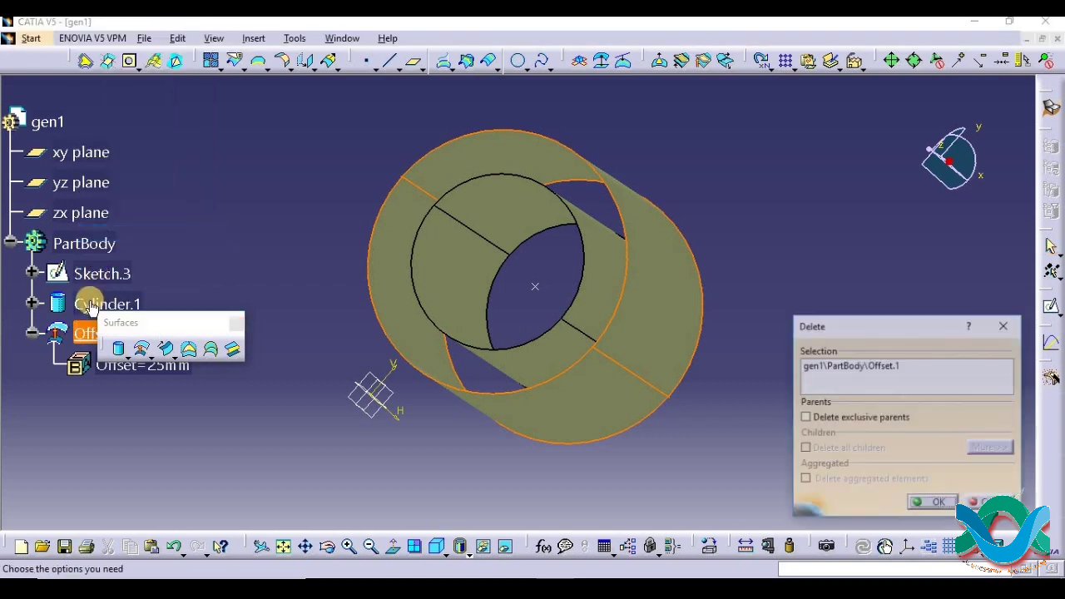
pyautogui.click(806, 417)
pyautogui.click(941, 502)
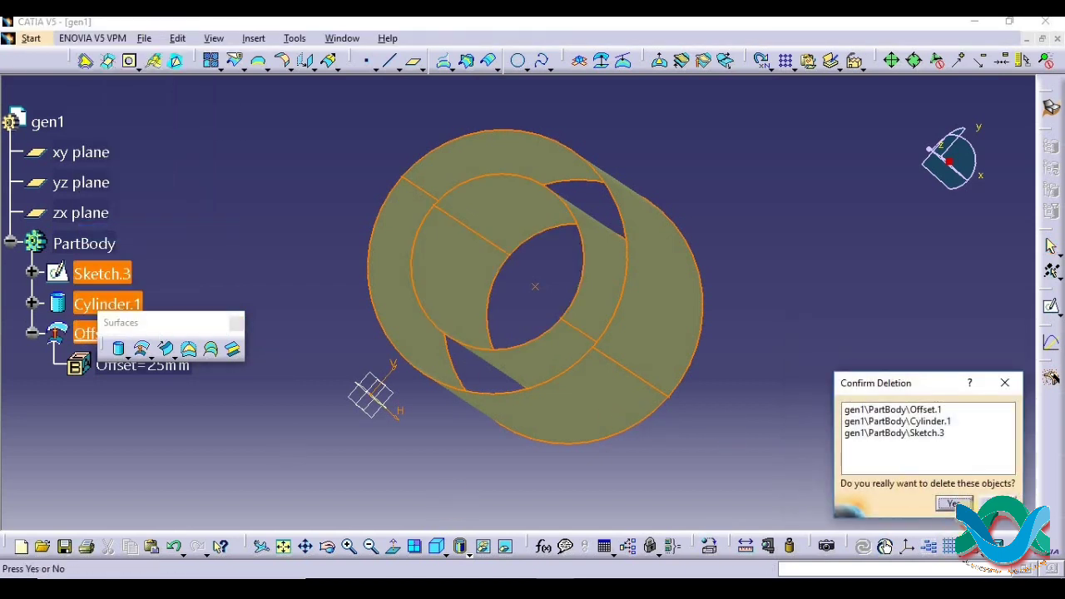
pyautogui.click(951, 501)
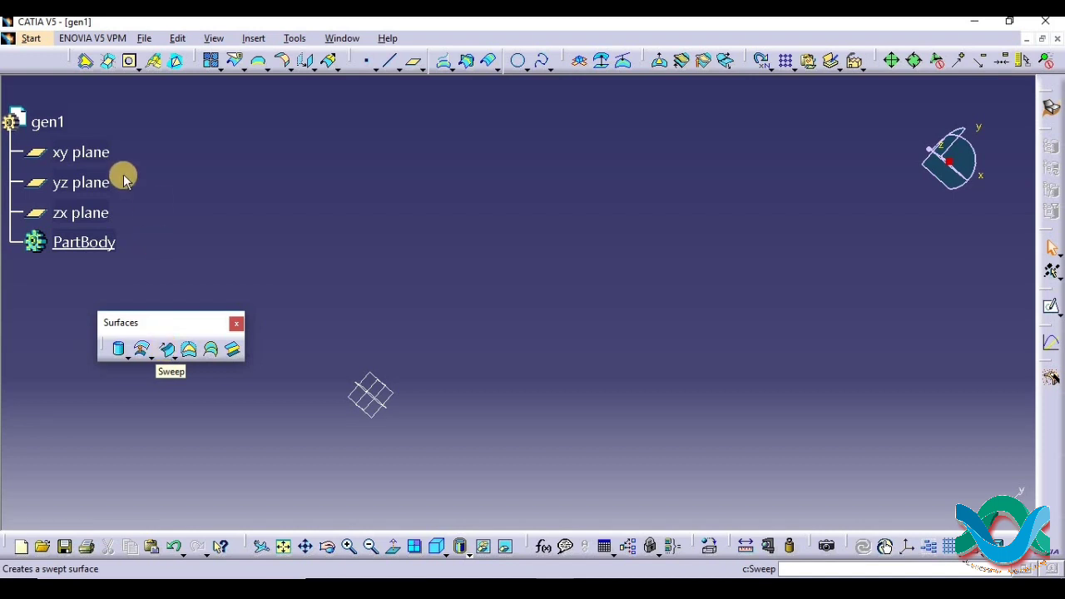
# - Sketch an arched spline through three points on the xy plane and exit the sketch
pyautogui.click(83, 152)
pyautogui.click(1050, 298)
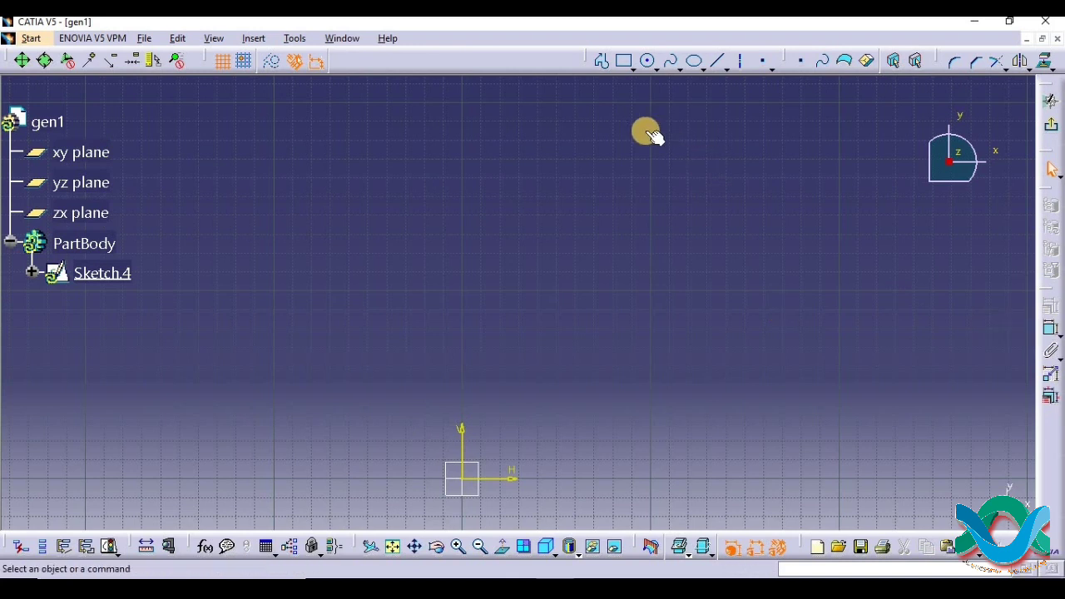
pyautogui.click(667, 61)
pyautogui.click(462, 340)
pyautogui.click(677, 180)
pyautogui.click(983, 247)
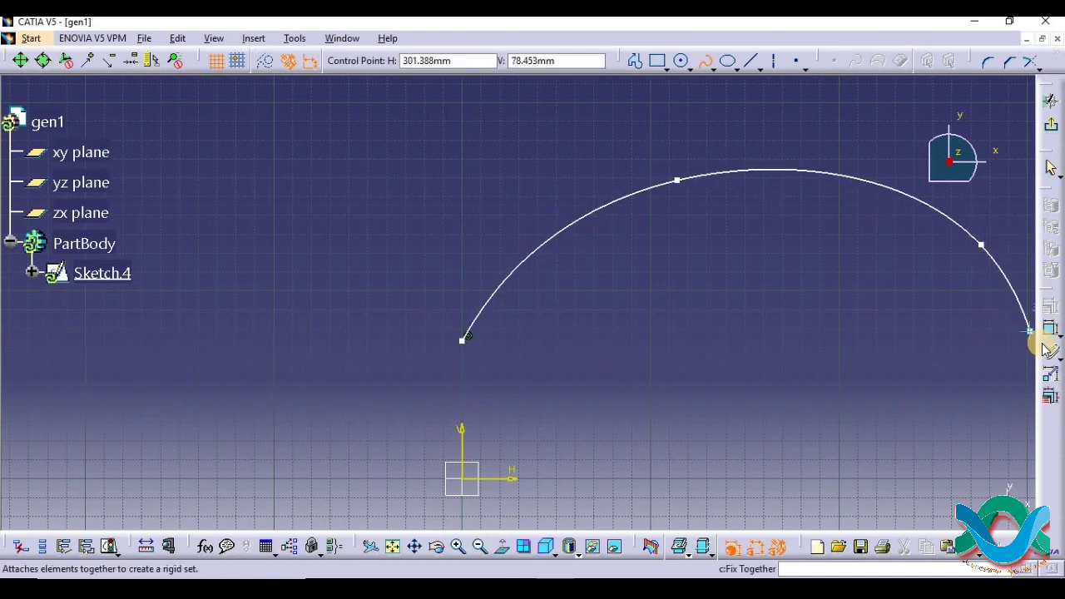
pyautogui.press('Escape')
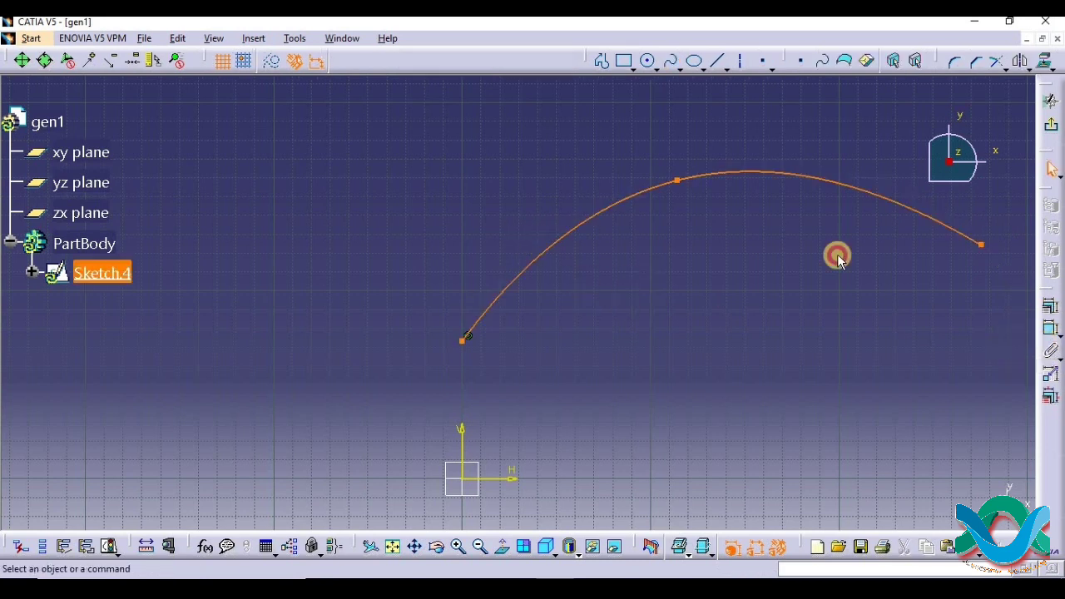
pyautogui.click(837, 254)
pyautogui.click(1053, 125)
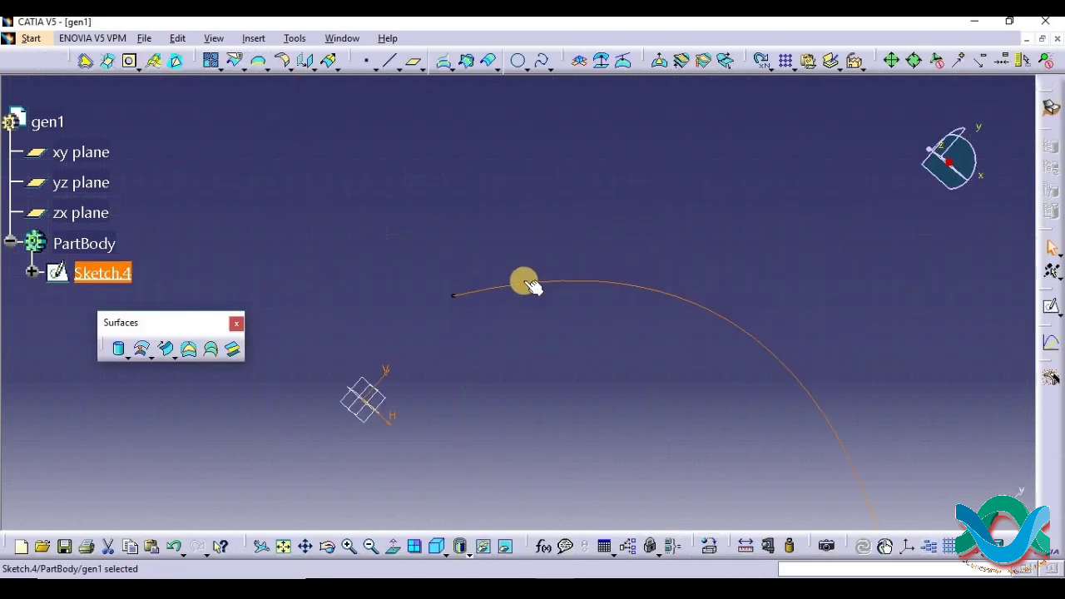
# - Create a plane normal to the spline, positioned by a new reference point on the spline's start vertex
pyautogui.moveTo(632, 340)
pyautogui.mouseDown(button='middle')
pyautogui.moveTo(571, 197)
pyautogui.moveTo(421, 195)
pyautogui.moveTo(421, 208)
pyautogui.mouseUp(button='middle')
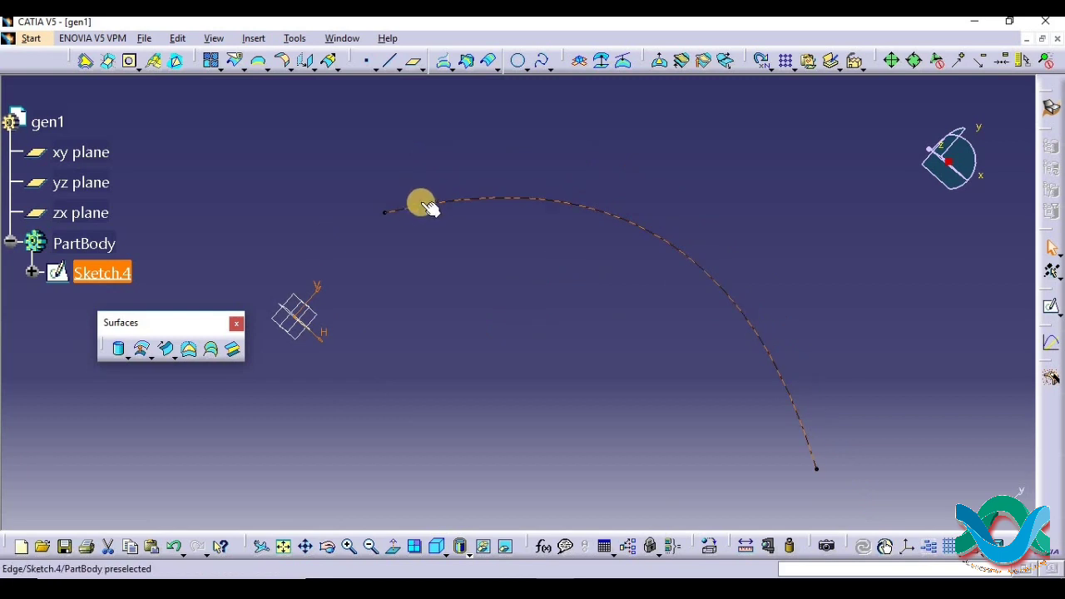
pyautogui.rightClick(422, 208)
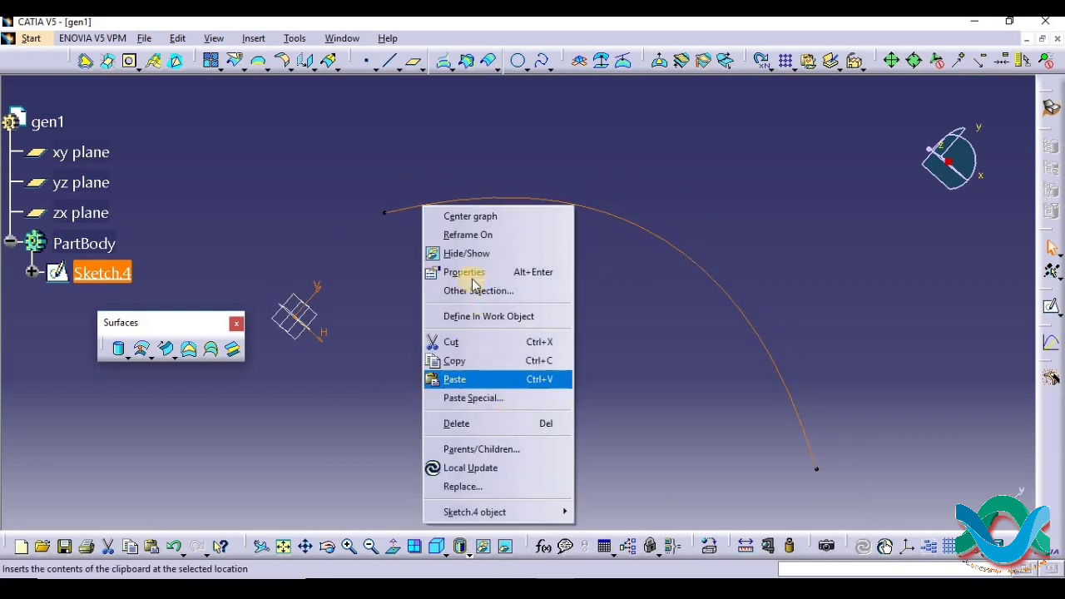
pyautogui.click(389, 293)
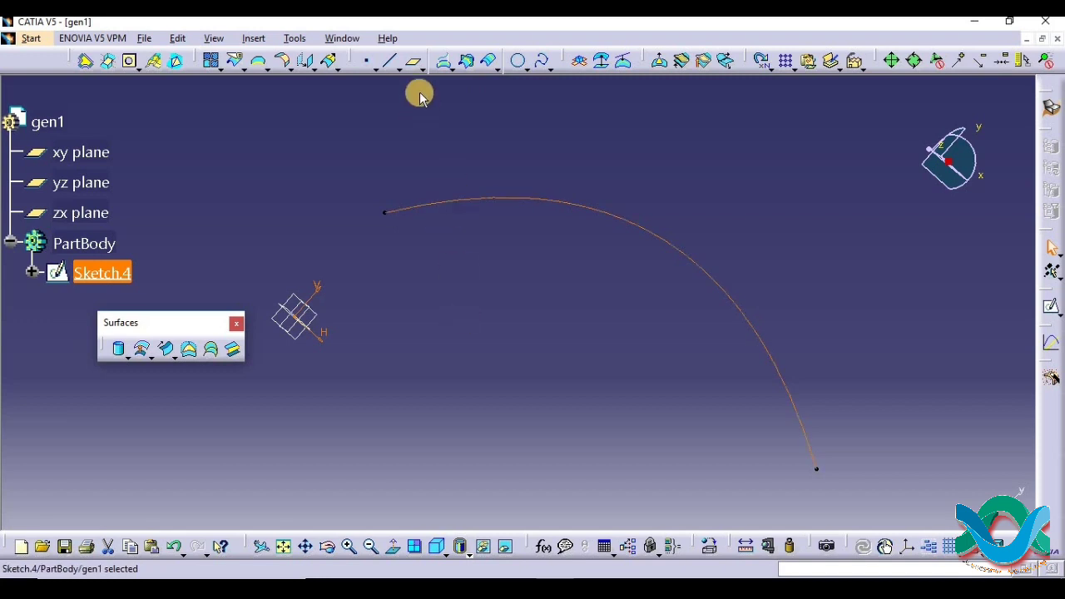
pyautogui.click(415, 65)
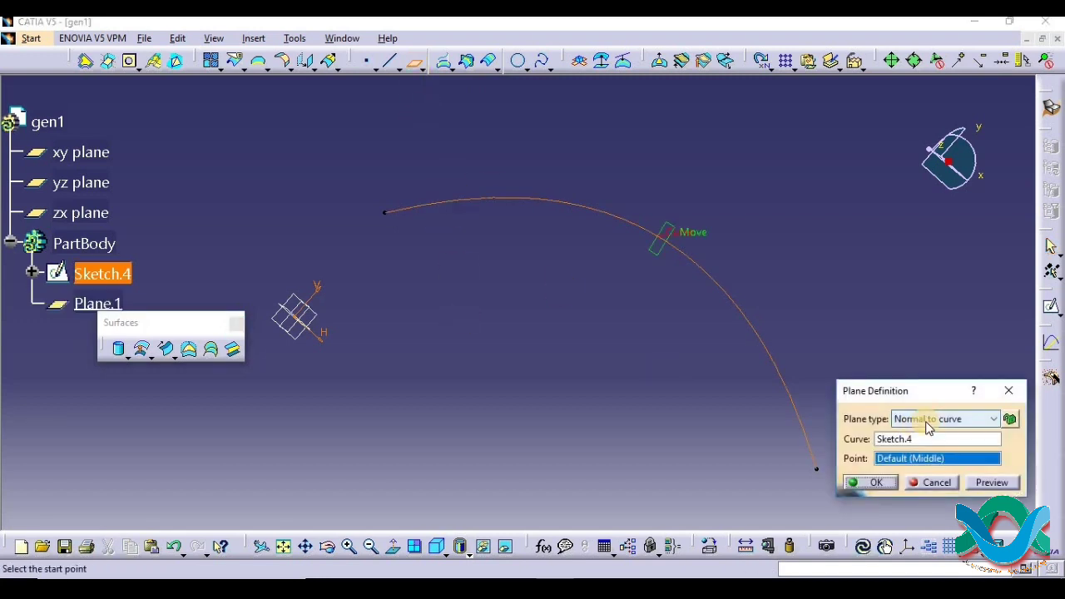
pyautogui.rightClick(928, 458)
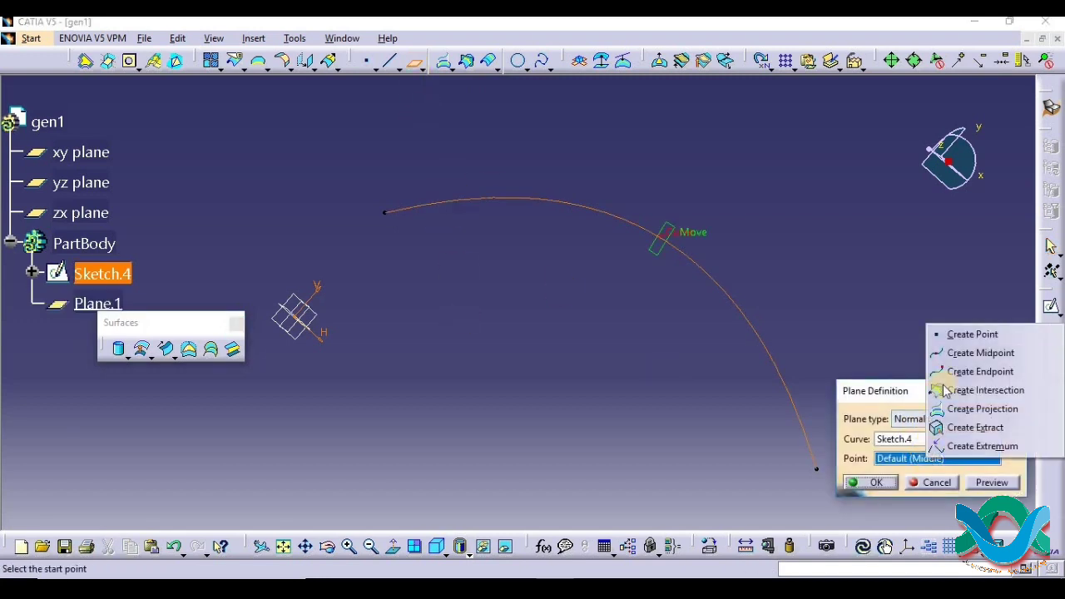
pyautogui.click(957, 334)
pyautogui.click(383, 211)
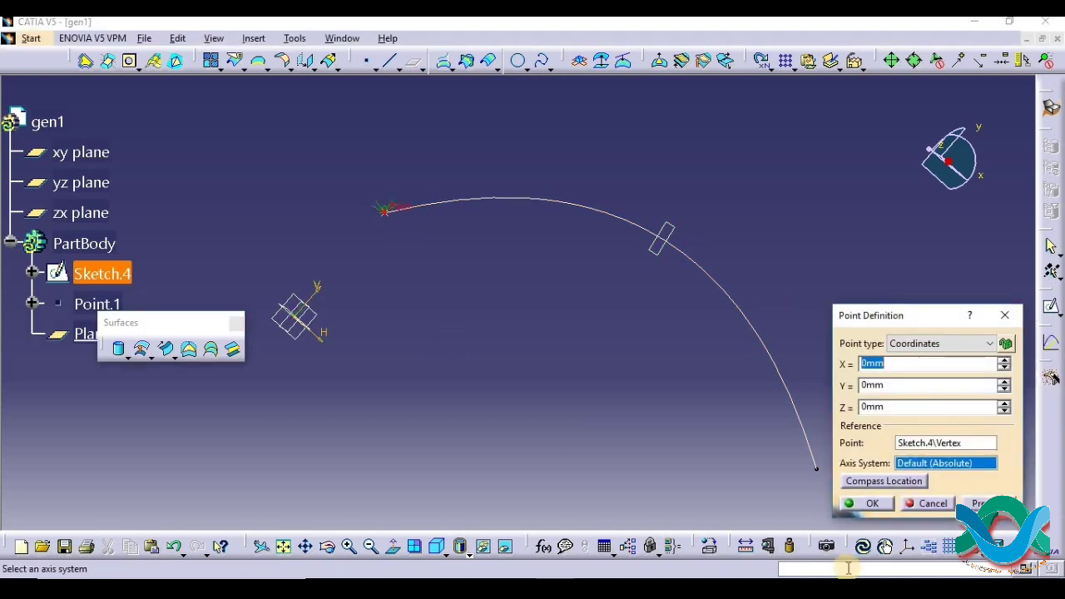
pyautogui.click(983, 503)
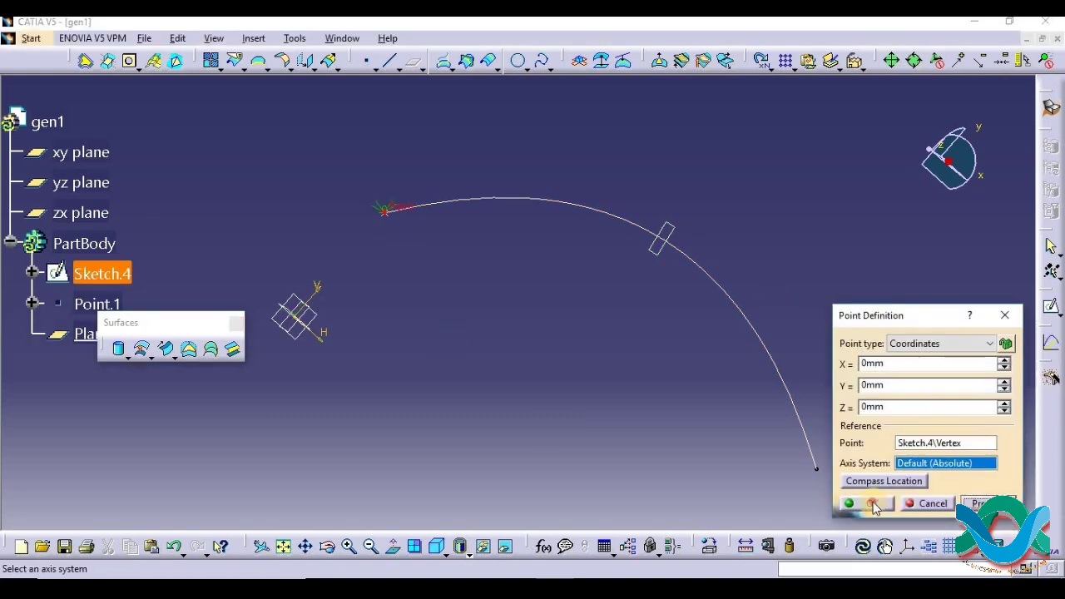
pyautogui.click(873, 505)
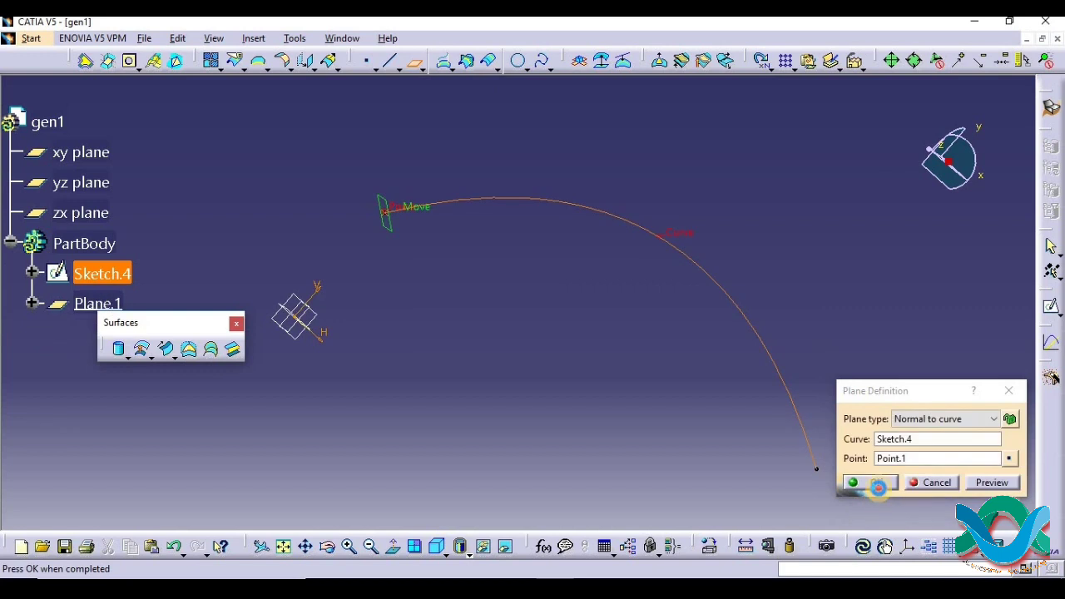
pyautogui.click(878, 488)
# - Sketch a small horizontal elongated hole on the new plane around the spline's start, with centres about 7 mm apart, and exit the sketch
pyautogui.click(385, 223)
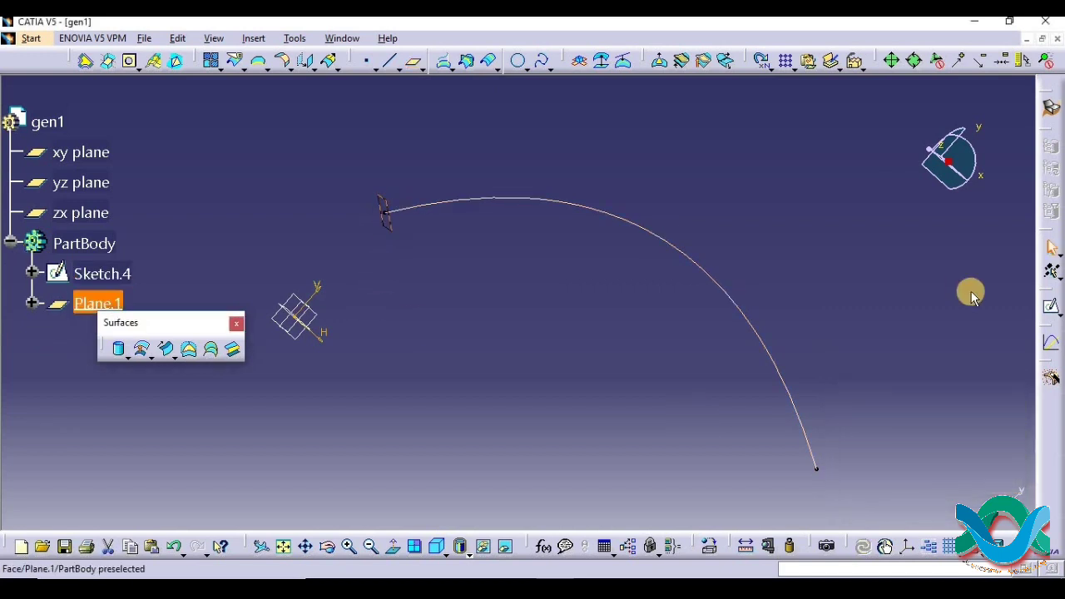
pyautogui.click(1053, 306)
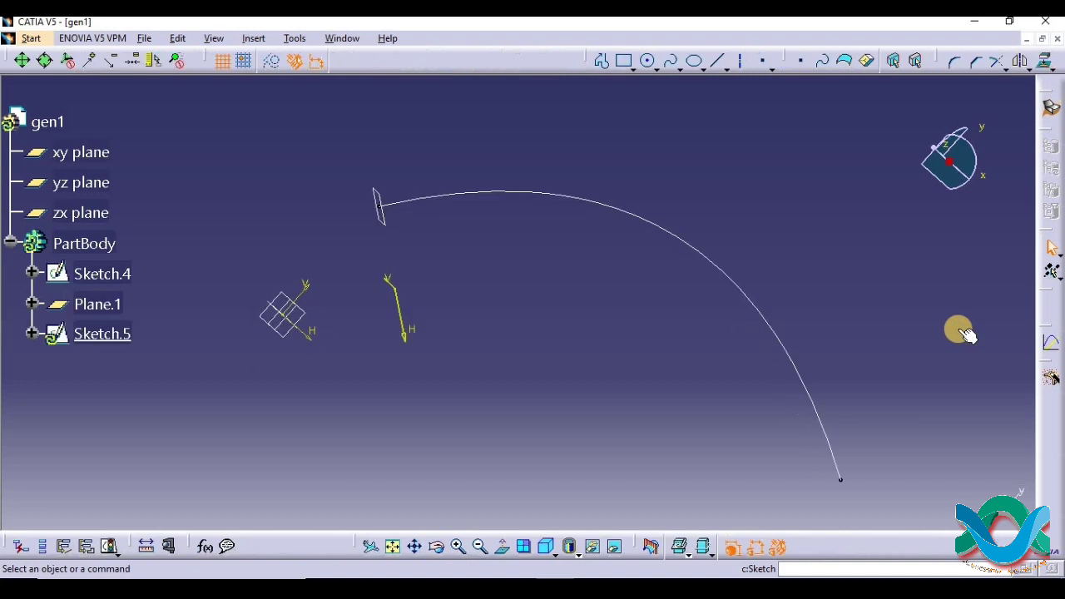
pyautogui.click(459, 543)
pyautogui.moveTo(411, 407)
pyautogui.mouseDown(button='middle')
pyautogui.moveTo(421, 347)
pyautogui.moveTo(405, 380)
pyautogui.moveTo(506, 401)
pyautogui.mouseUp(button='middle')
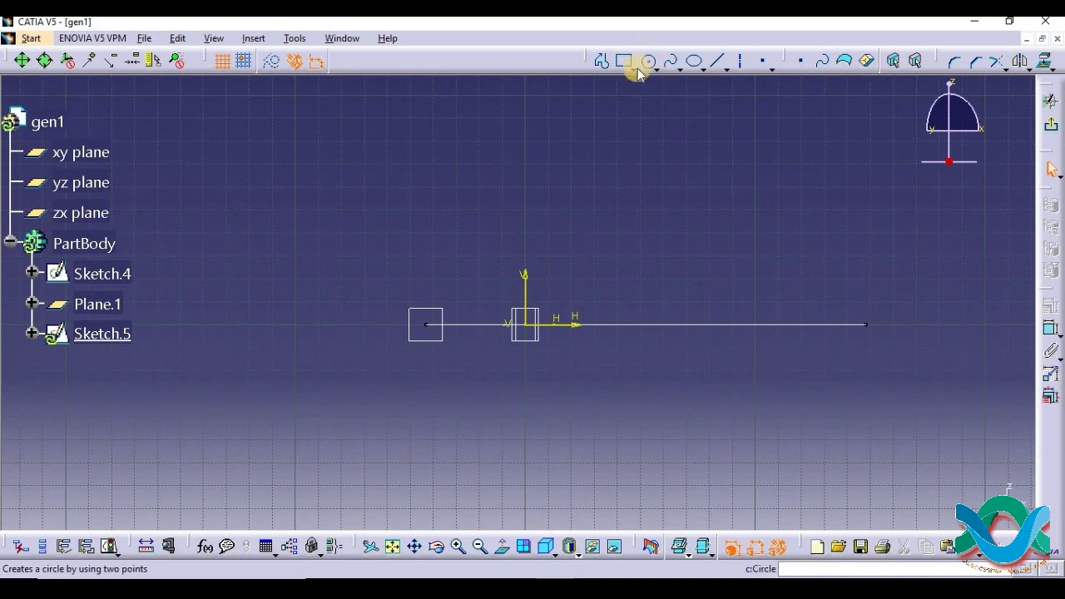
pyautogui.click(635, 66)
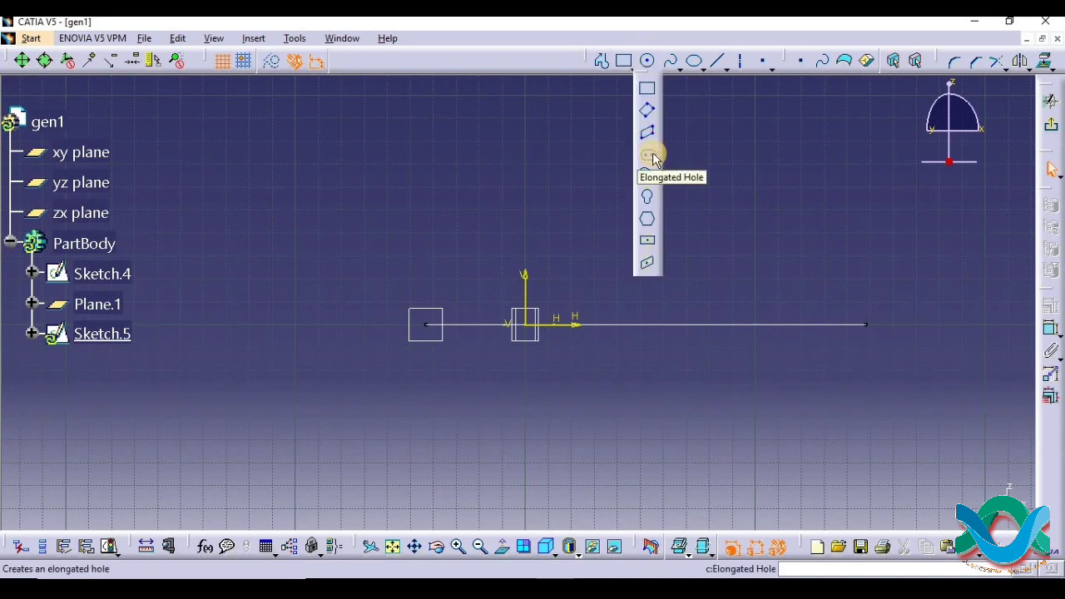
pyautogui.click(649, 156)
pyautogui.click(439, 324)
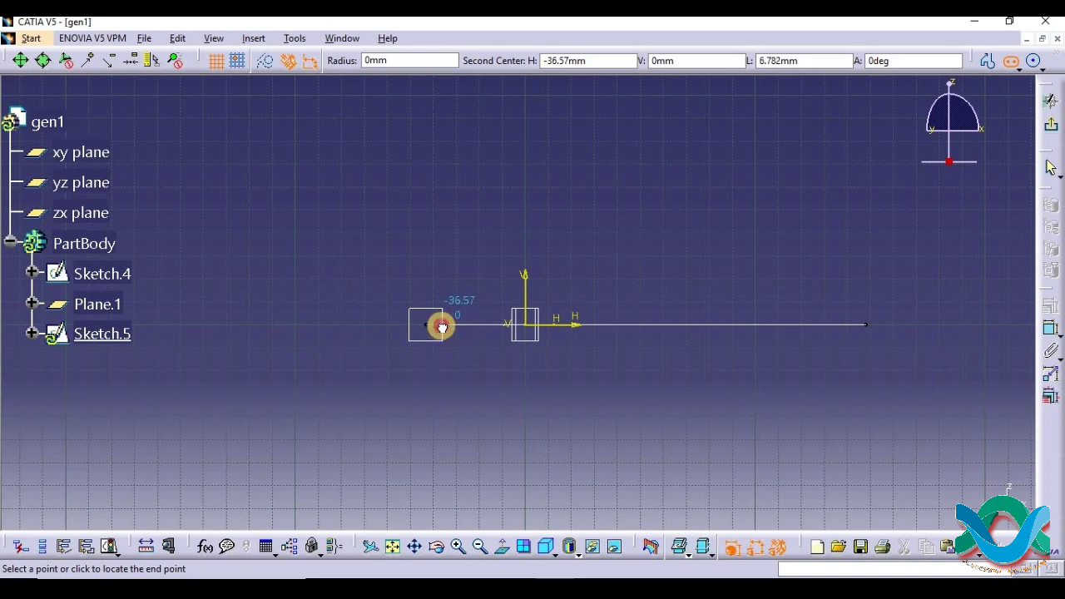
pyautogui.click(442, 327)
pyautogui.click(452, 330)
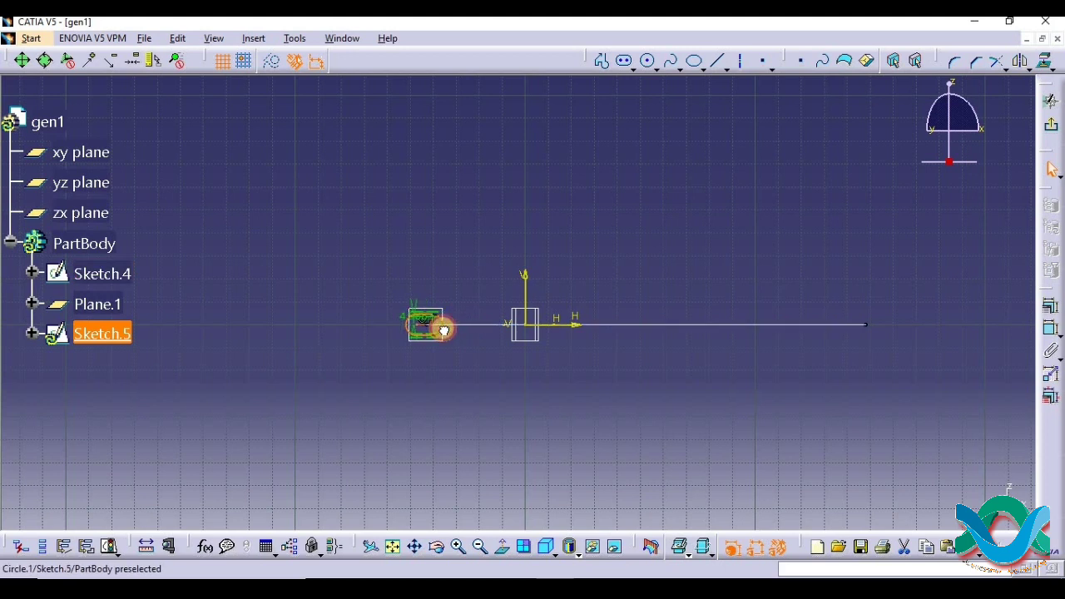
pyautogui.click(444, 330)
pyautogui.click(1048, 128)
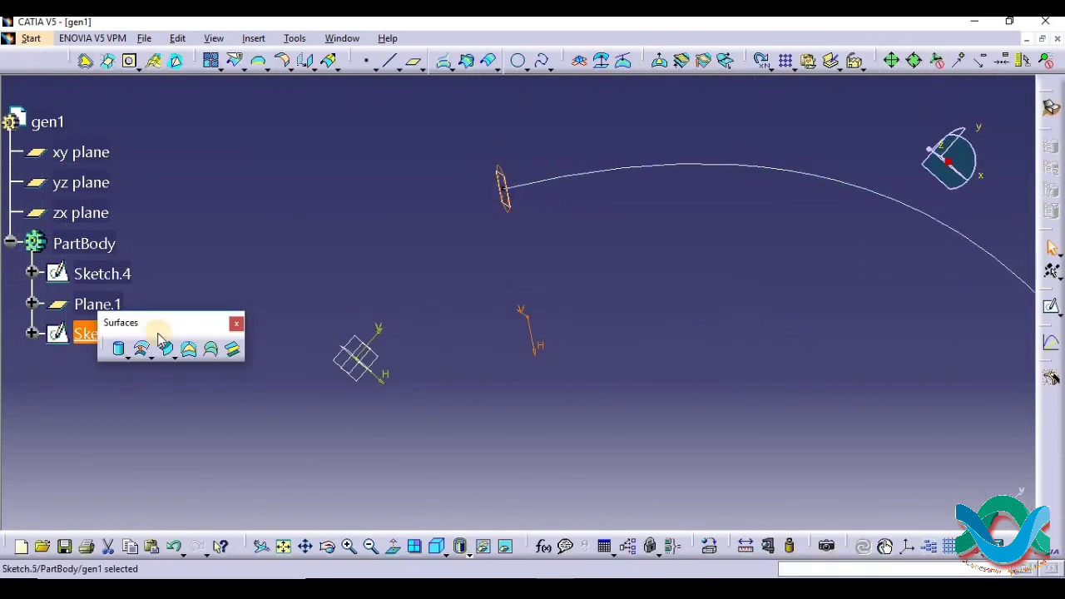
# - Create an explicit swept surface with the elongated hole sketch as profile and the arched spline as guide curve
pyautogui.click(571, 289)
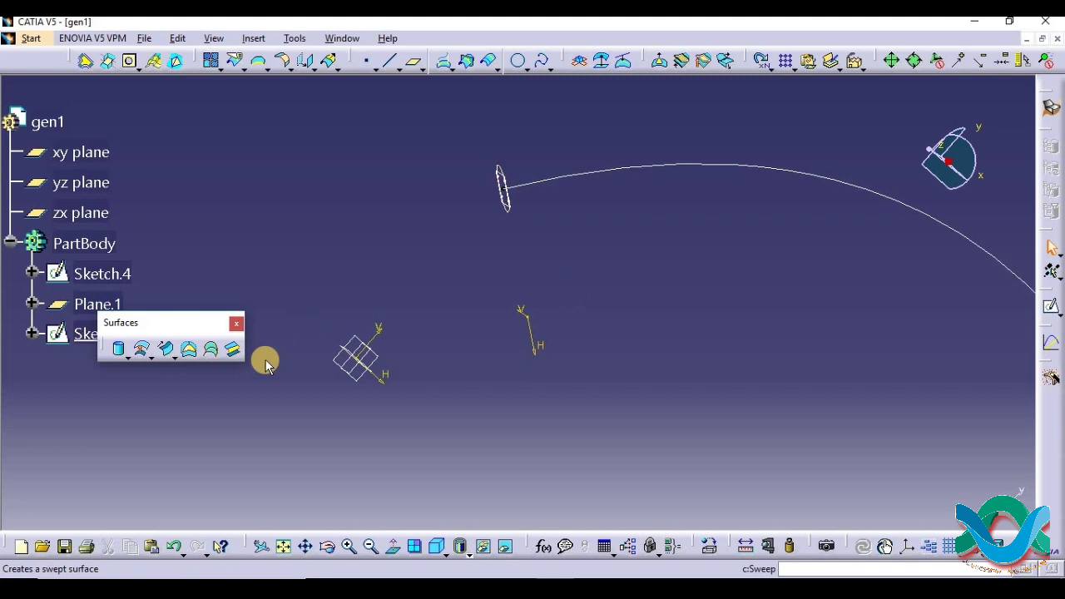
pyautogui.click(164, 349)
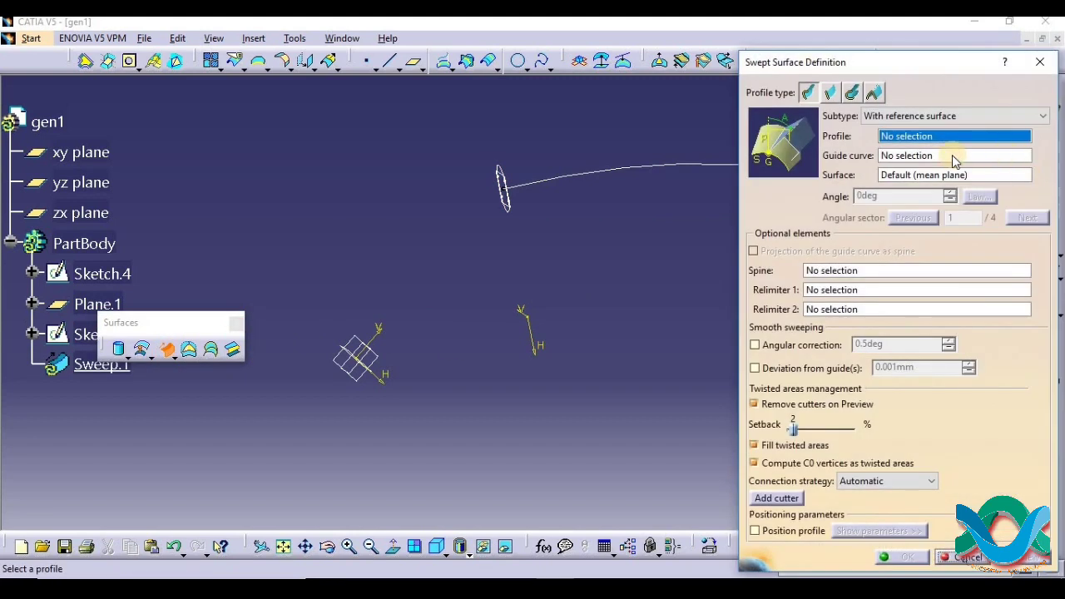
pyautogui.click(512, 213)
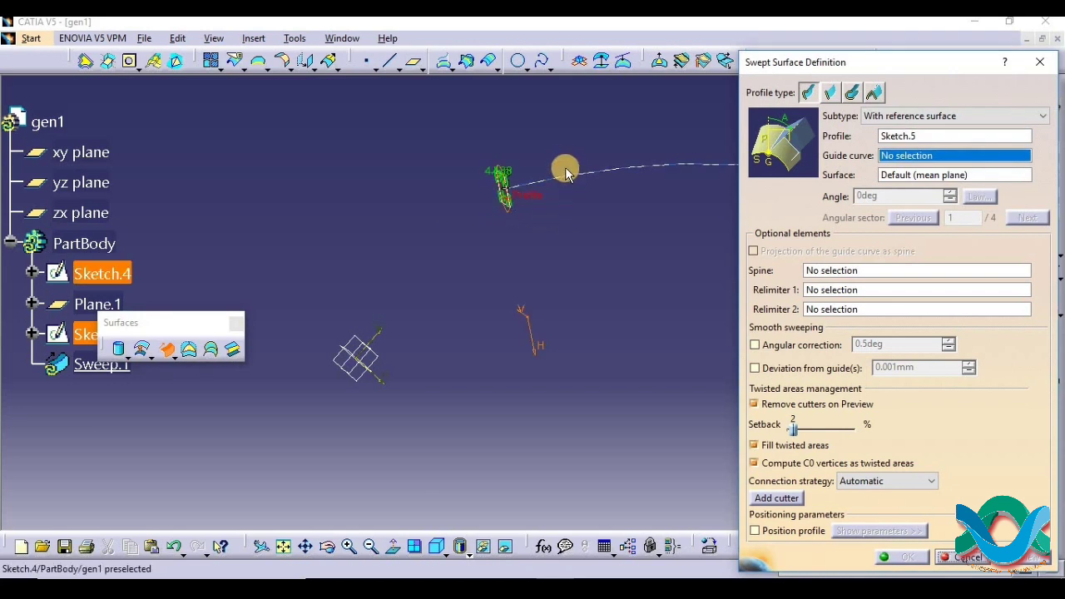
pyautogui.click(666, 170)
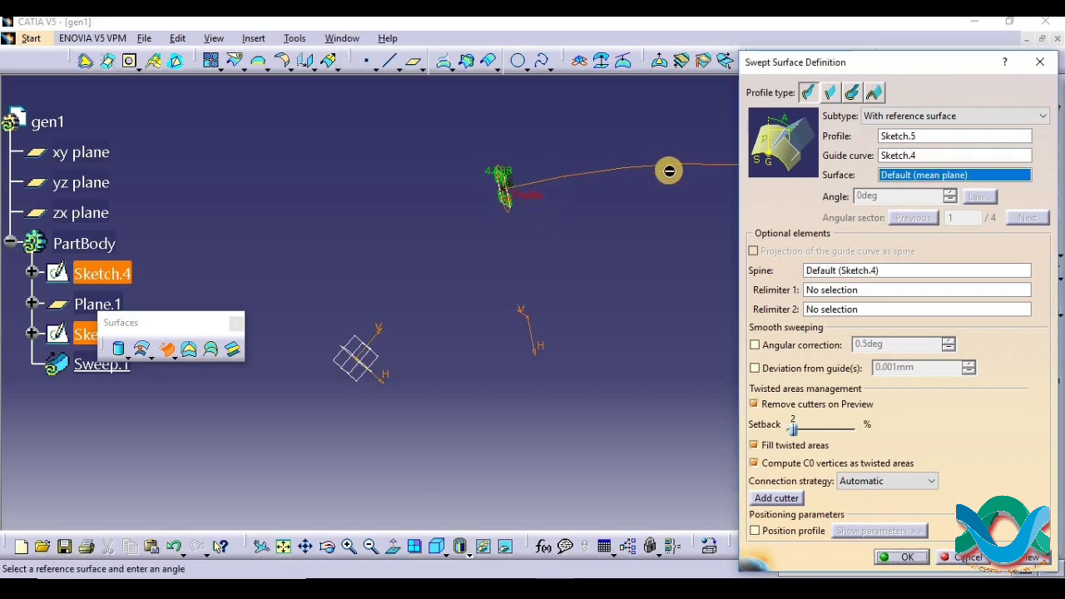
pyautogui.click(1030, 563)
pyautogui.click(902, 557)
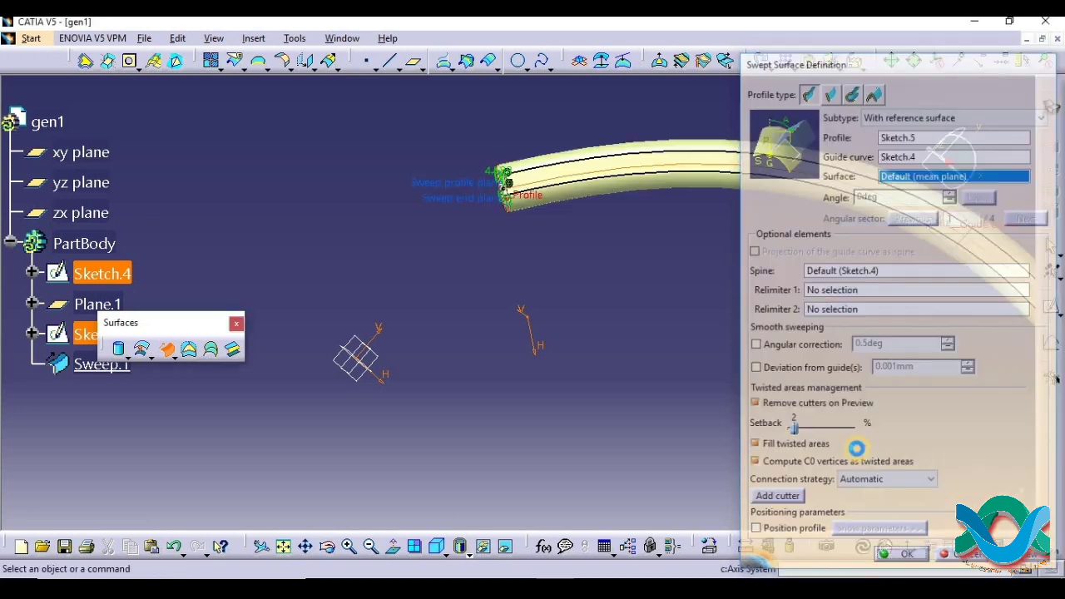
# - Examine the swept tube from several angles, including its curvature and both open ends
pyautogui.moveTo(619, 285); pyautogui.dragTo(395, 370, button='middle')
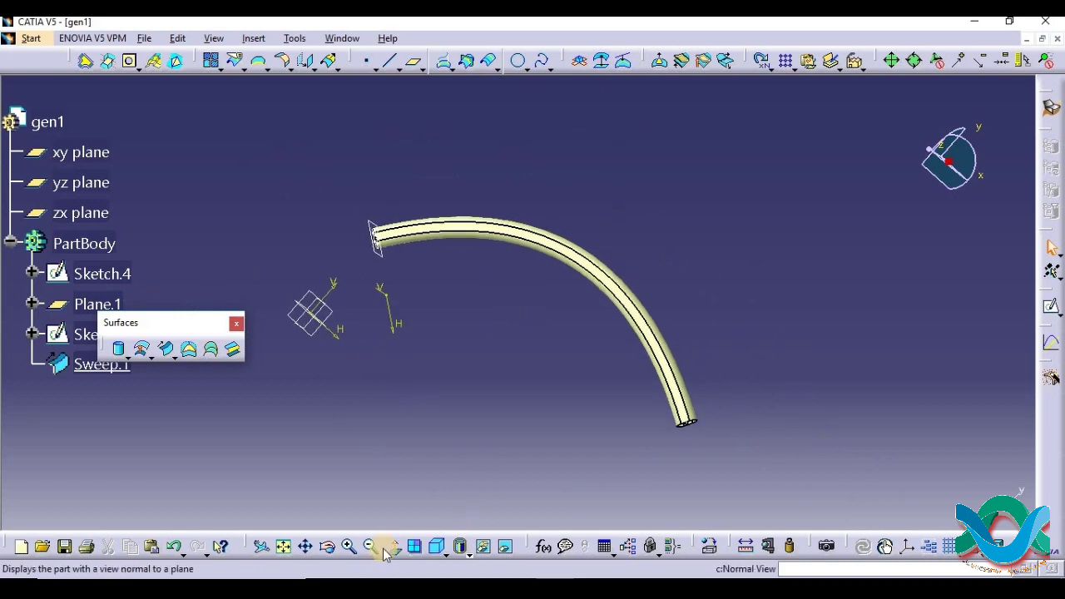
pyautogui.moveTo(763, 439); pyautogui.dragTo(496, 375, button='middle')
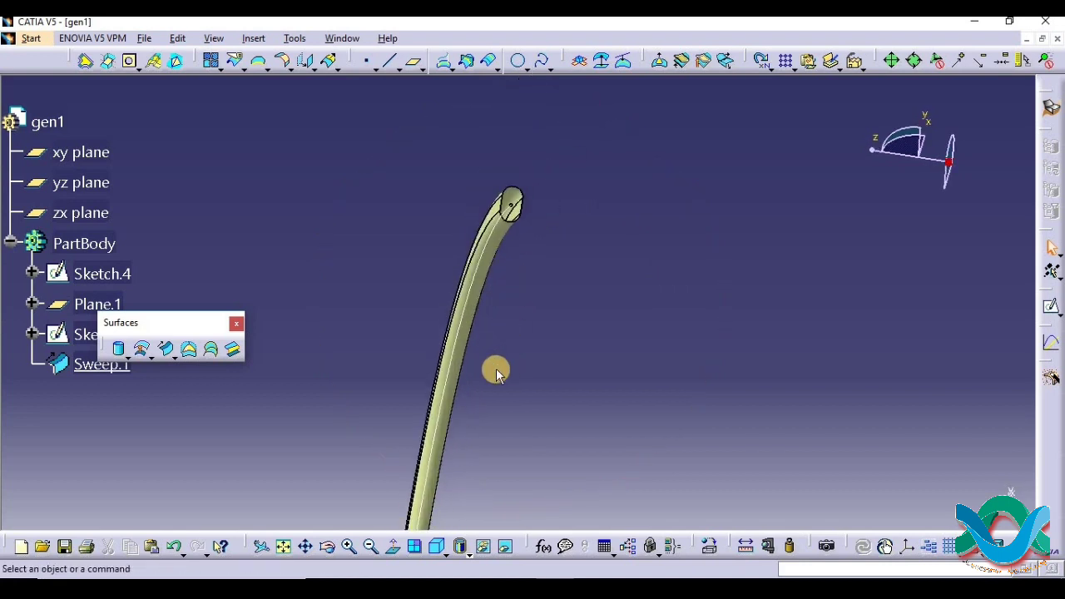
pyautogui.click(327, 547)
pyautogui.moveTo(457, 275); pyautogui.dragTo(438, 302)
pyautogui.moveTo(438, 303); pyautogui.dragTo(455, 410, button='middle')
pyautogui.moveTo(458, 323); pyautogui.dragTo(383, 481, button='middle')
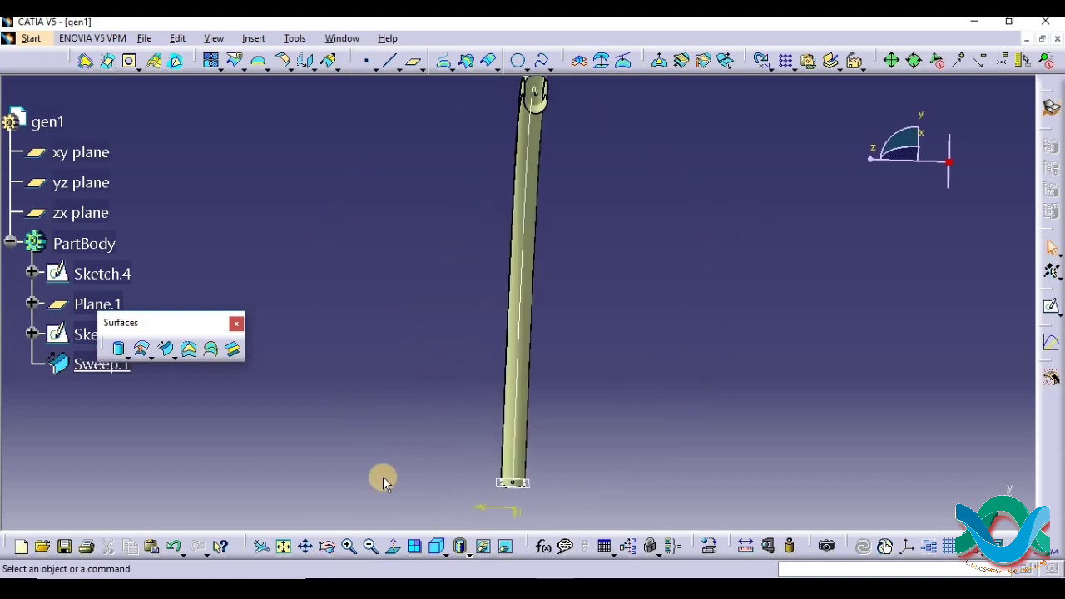
pyautogui.click(327, 547)
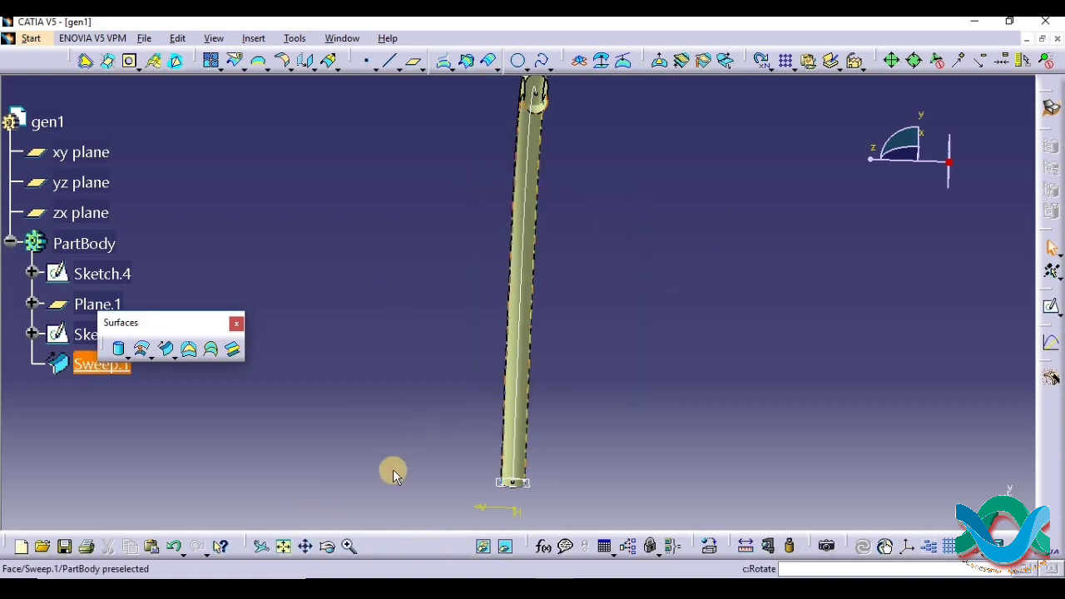
pyautogui.click(327, 547)
pyautogui.moveTo(511, 130); pyautogui.dragTo(671, 264)
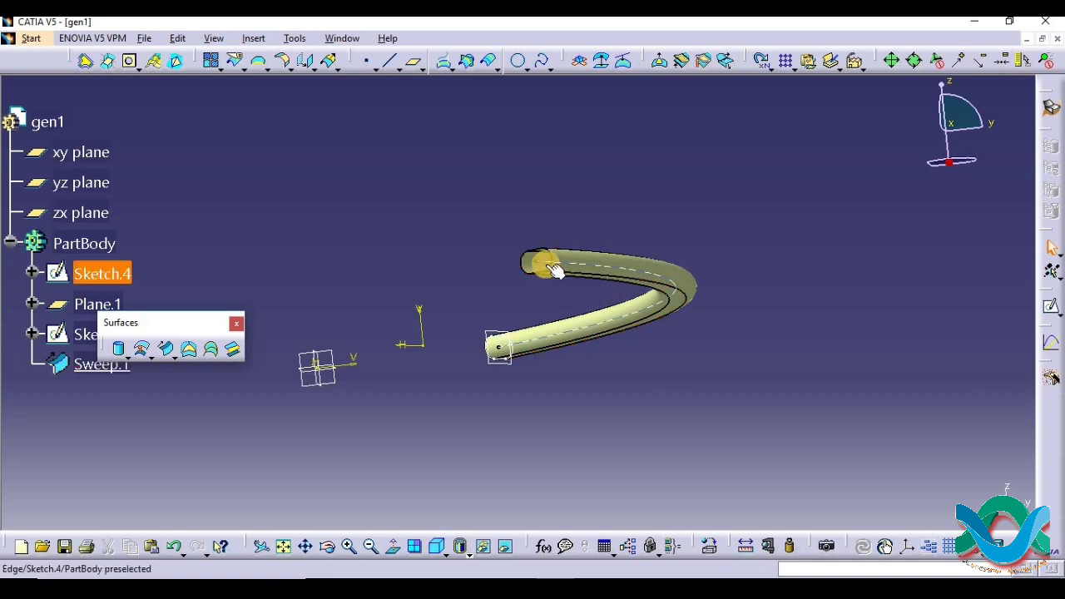
pyautogui.click(176, 357)
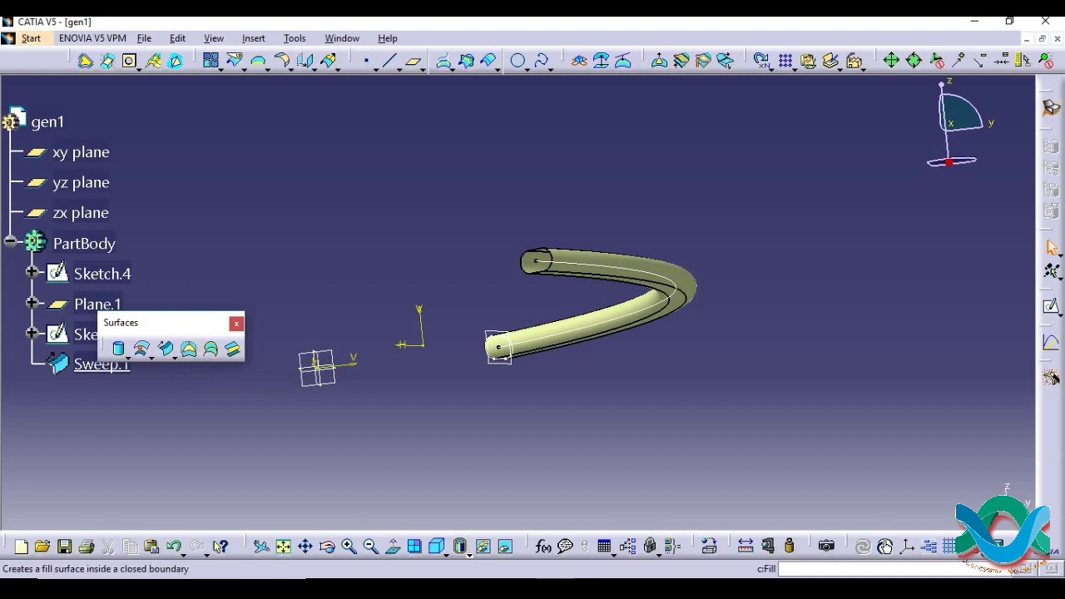
pyautogui.click(327, 547)
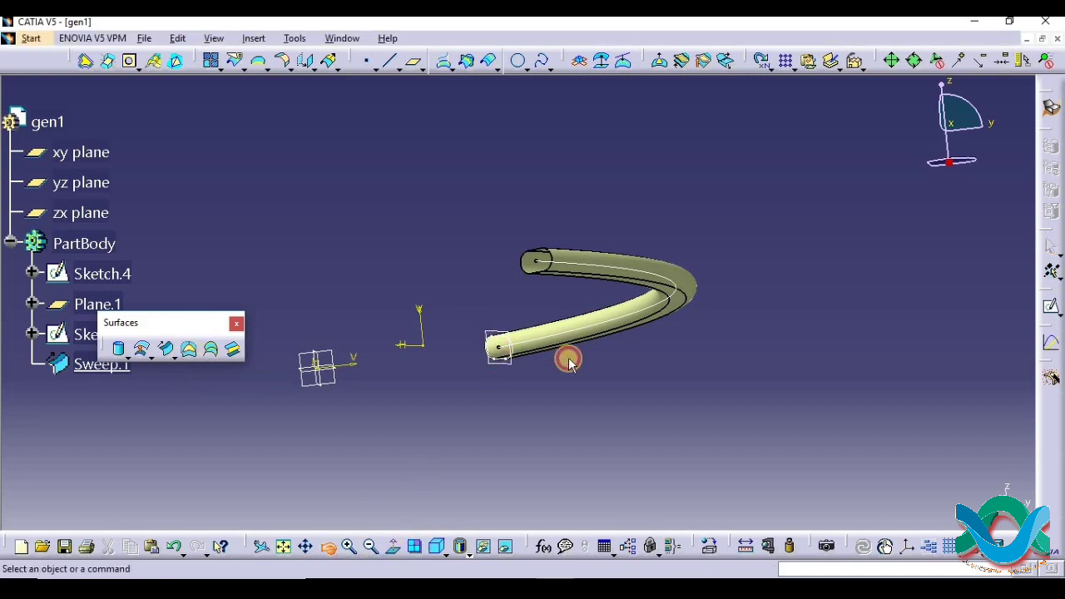
pyautogui.moveTo(569, 360); pyautogui.dragTo(648, 371)
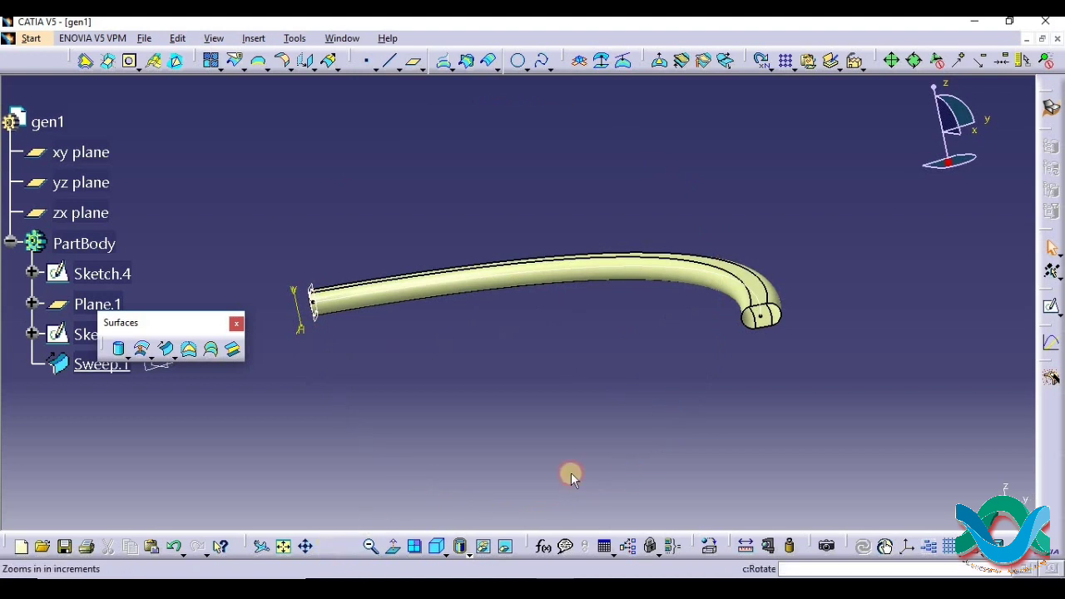
pyautogui.moveTo(725, 419); pyautogui.dragTo(507, 285)
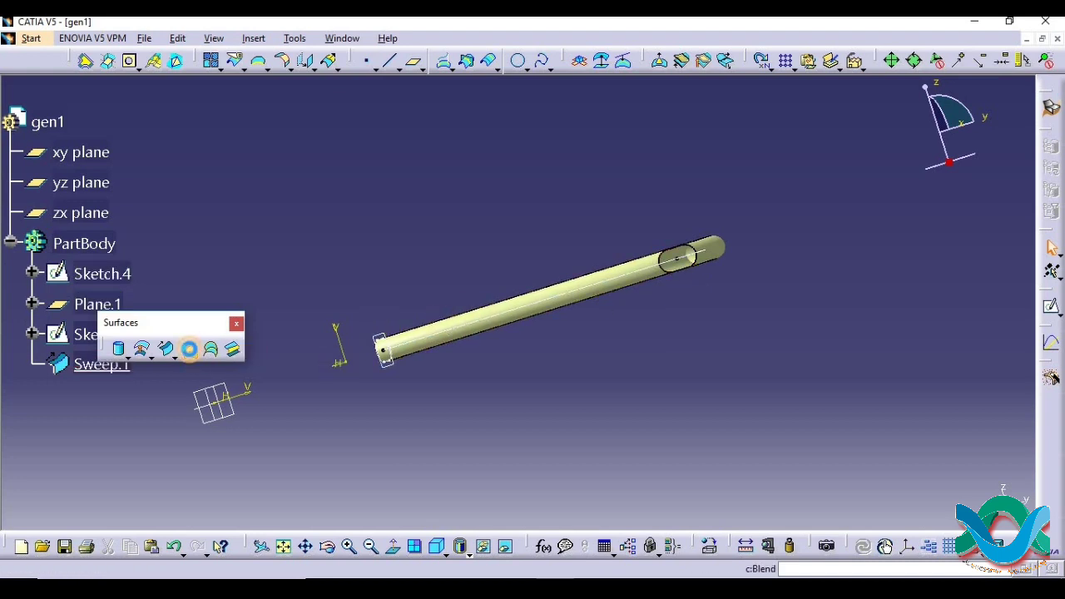
# - Try to fill the swept tube's open far end using only one straight boundary edge
pyautogui.click(190, 349)
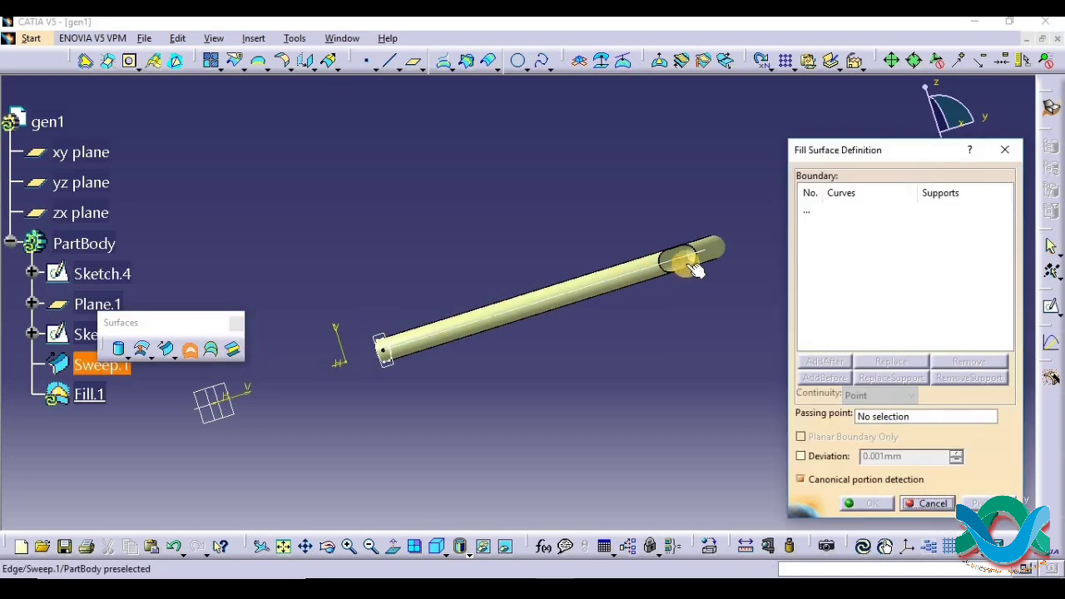
pyautogui.moveTo(678, 302); pyautogui.dragTo(725, 238, button='middle')
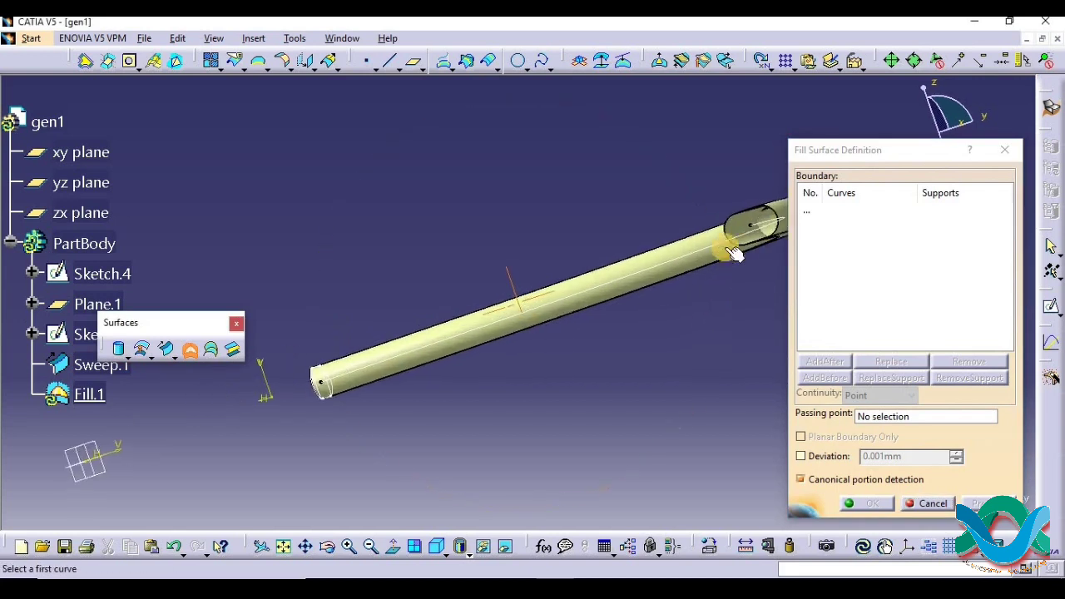
pyautogui.click(767, 218)
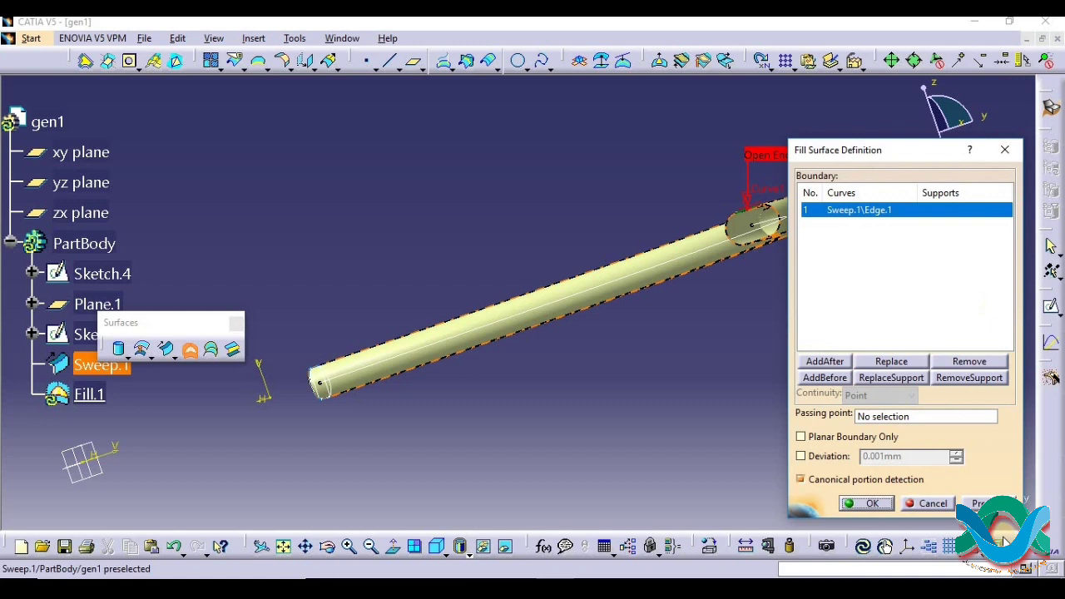
pyautogui.click(866, 504)
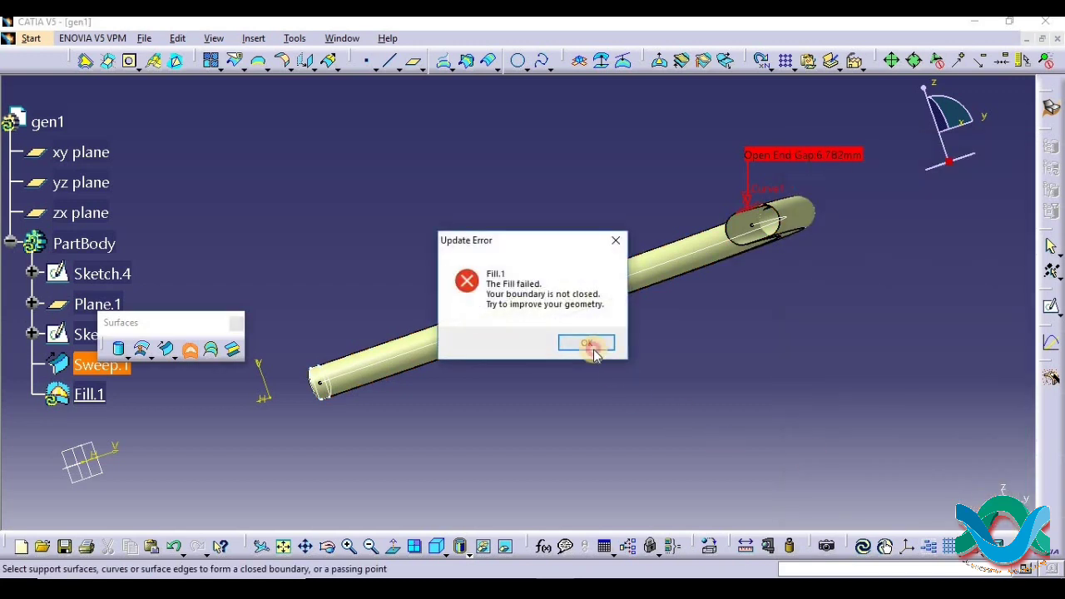
pyautogui.click(593, 348)
# - Add the other three edges of the tube's open end to the fill boundary, preview the surface, and discard the fill
pyautogui.click(778, 205)
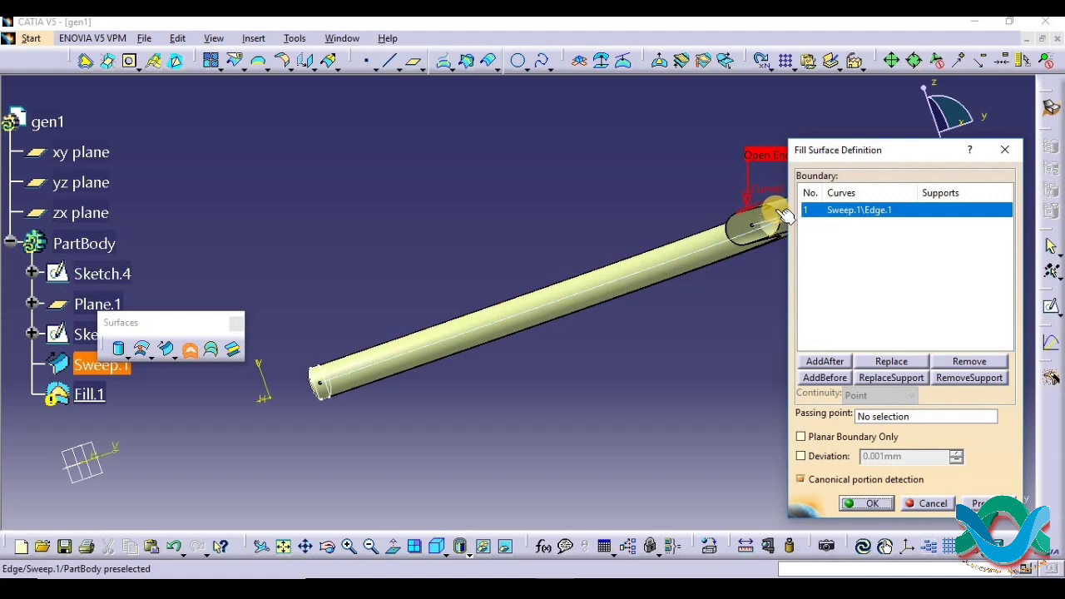
pyautogui.click(764, 233)
pyautogui.click(744, 237)
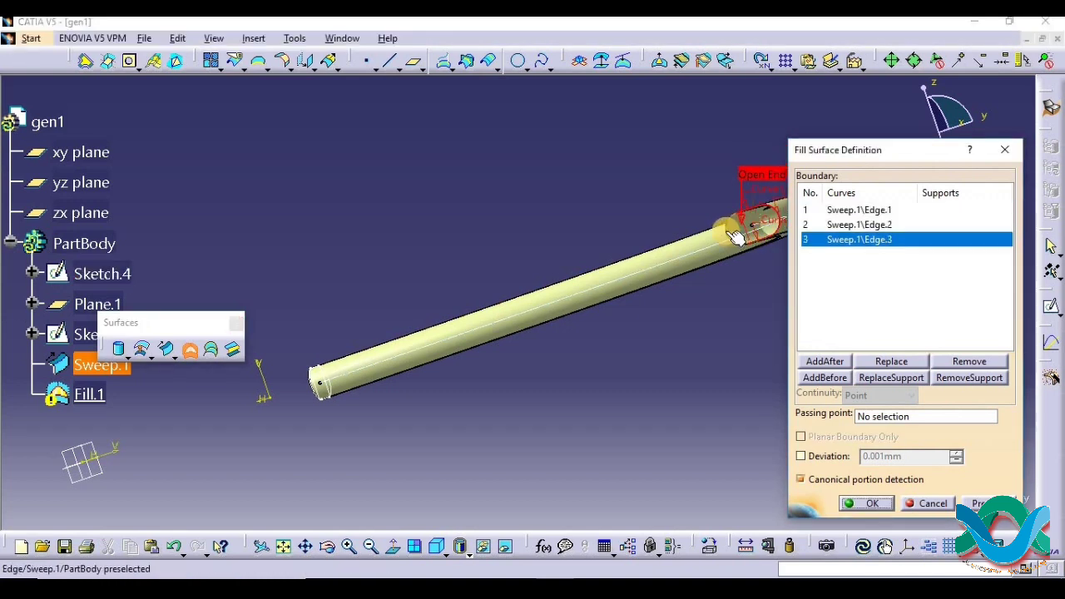
pyautogui.click(731, 228)
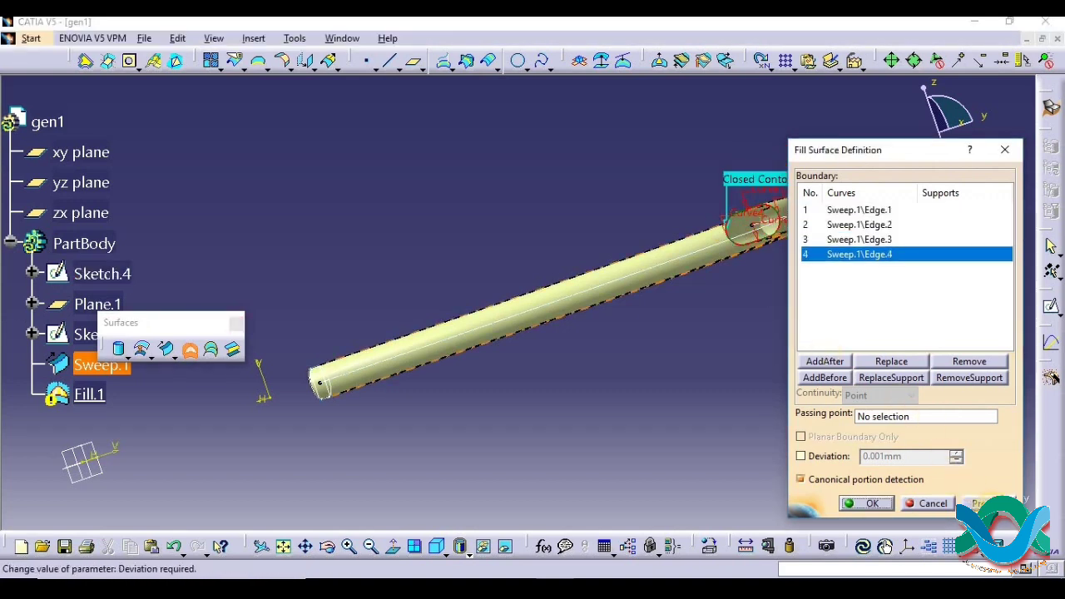
pyautogui.click(982, 503)
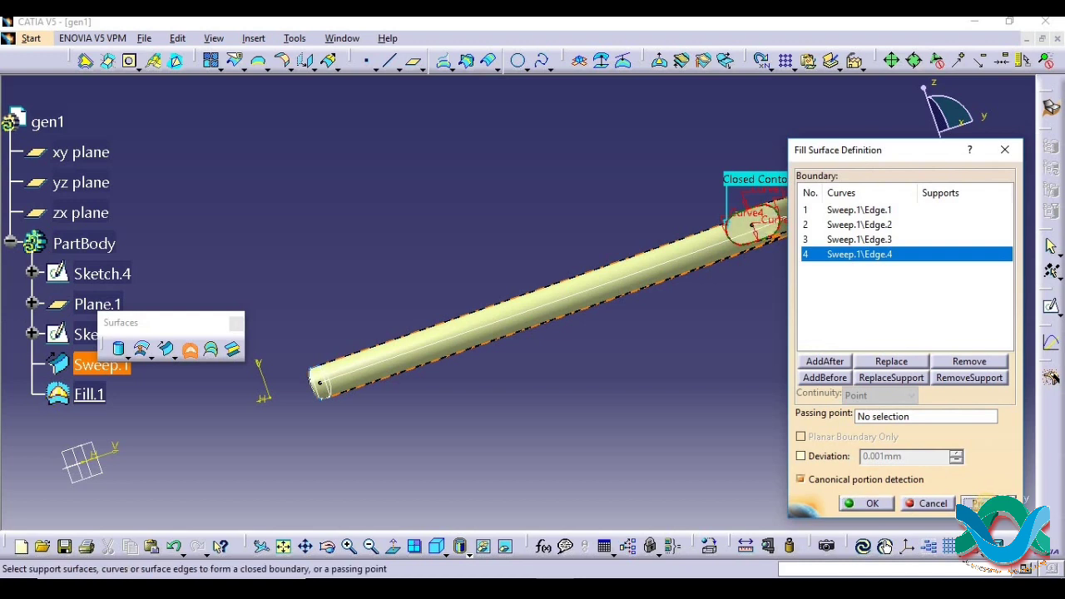
pyautogui.click(1006, 152)
pyautogui.moveTo(872, 173); pyautogui.dragTo(897, 318)
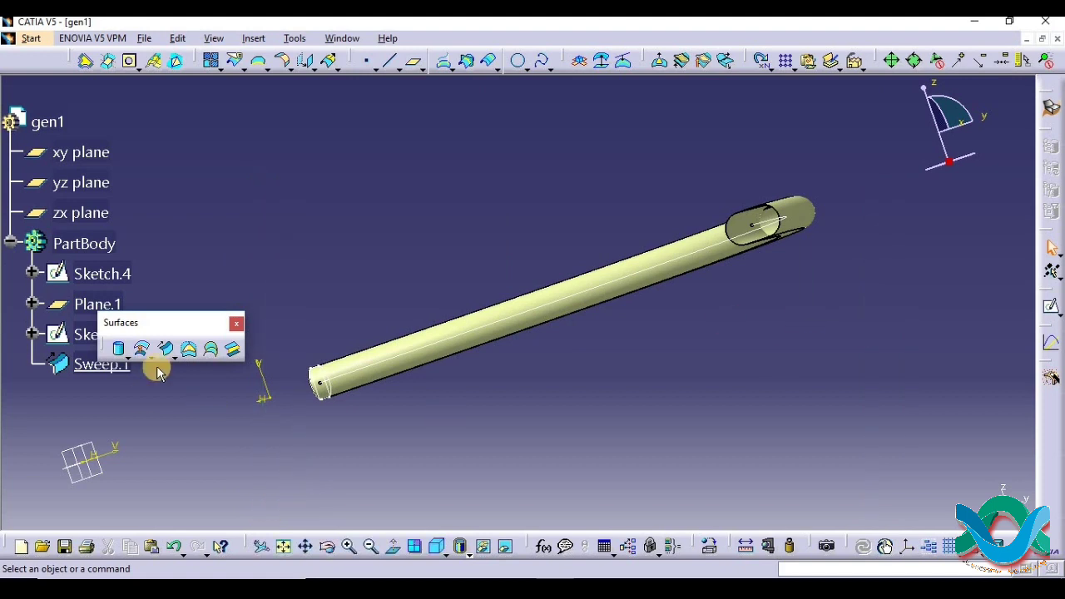
pyautogui.click(190, 351)
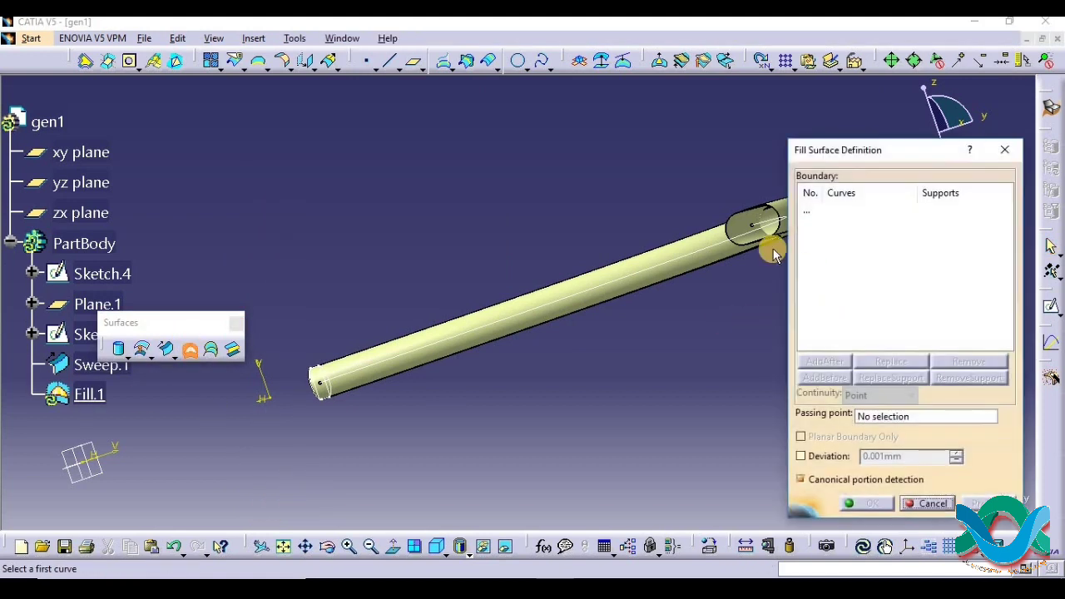
pyautogui.click(756, 241)
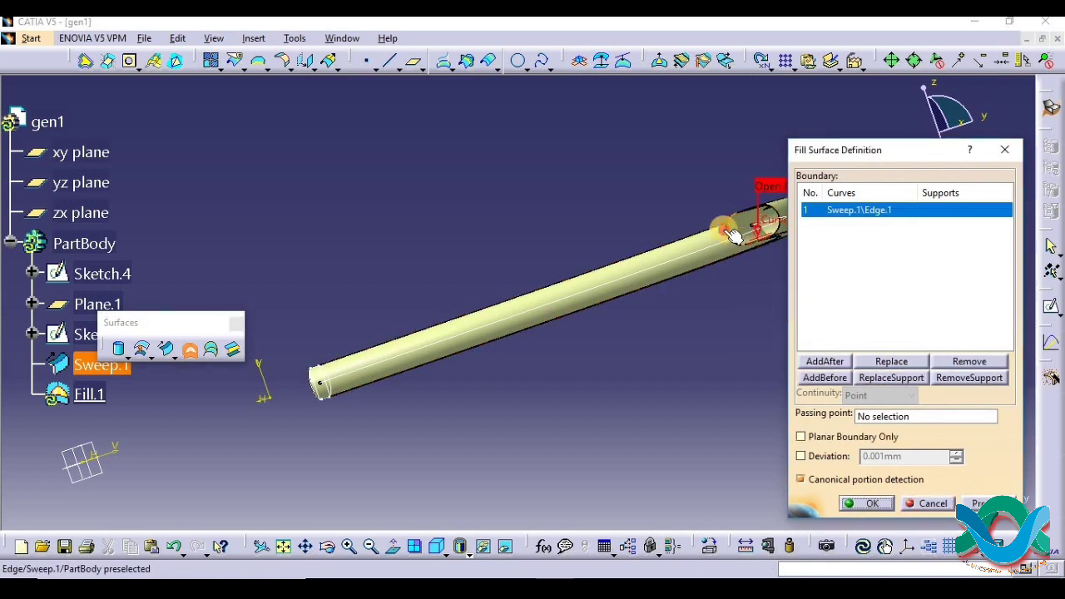
pyautogui.click(758, 216)
pyautogui.click(759, 215)
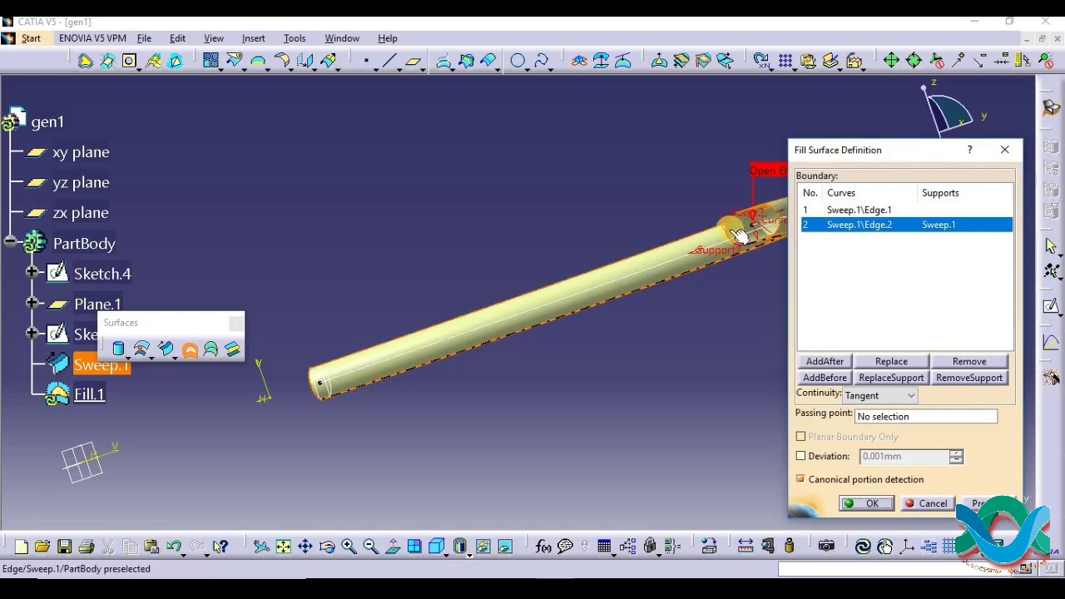
pyautogui.click(1006, 151)
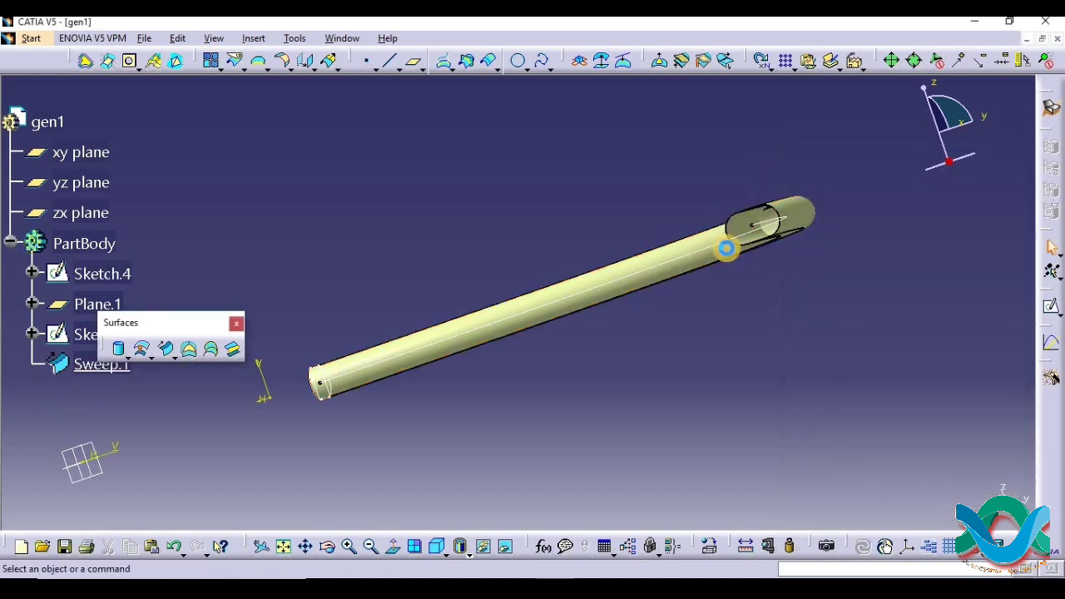
pyautogui.click(191, 350)
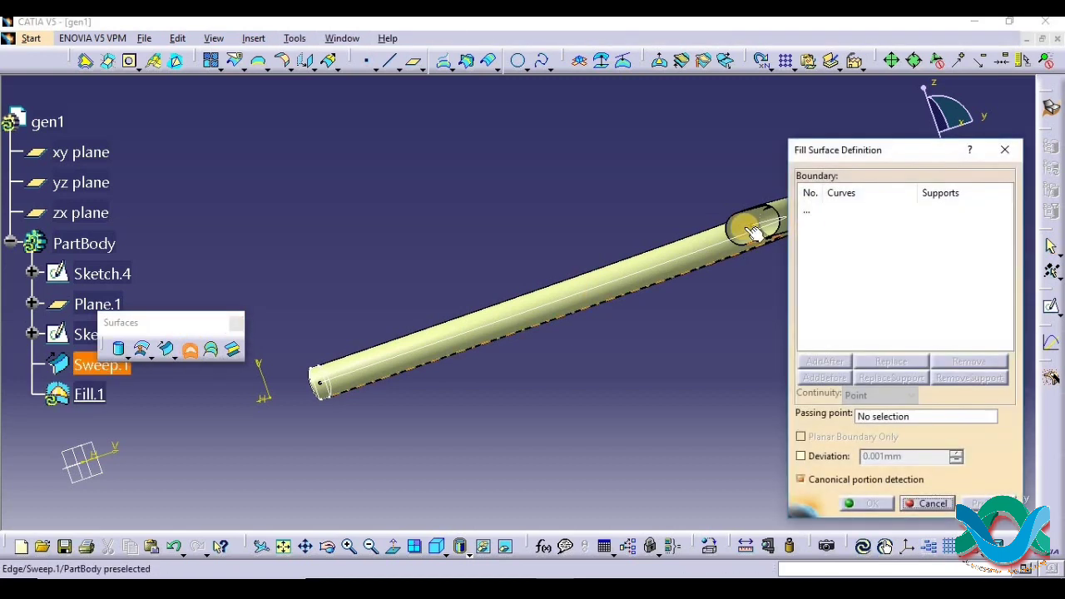
pyautogui.click(767, 240)
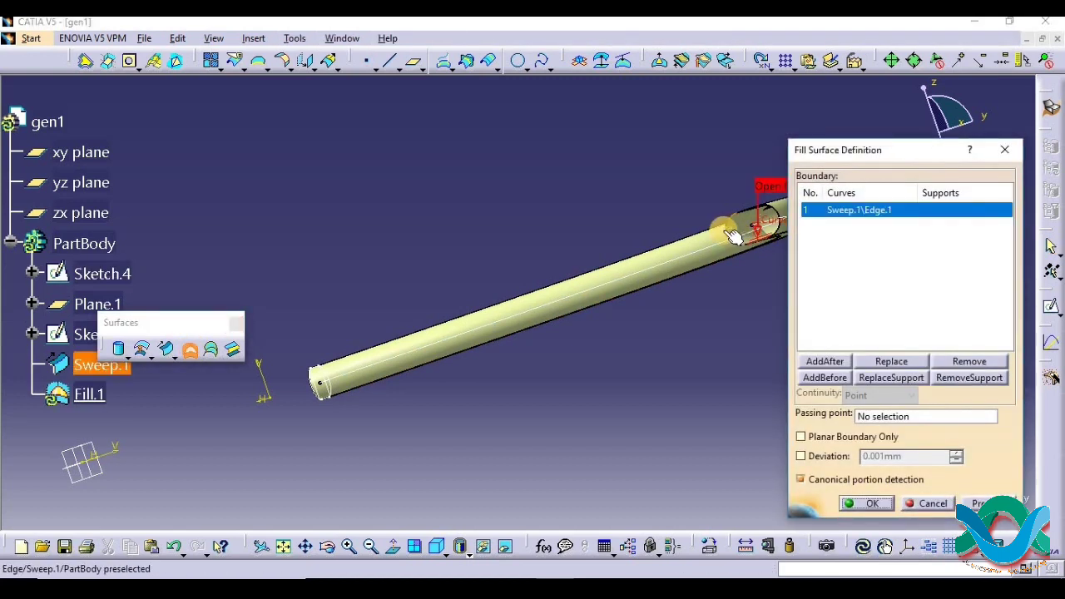
pyautogui.click(756, 213)
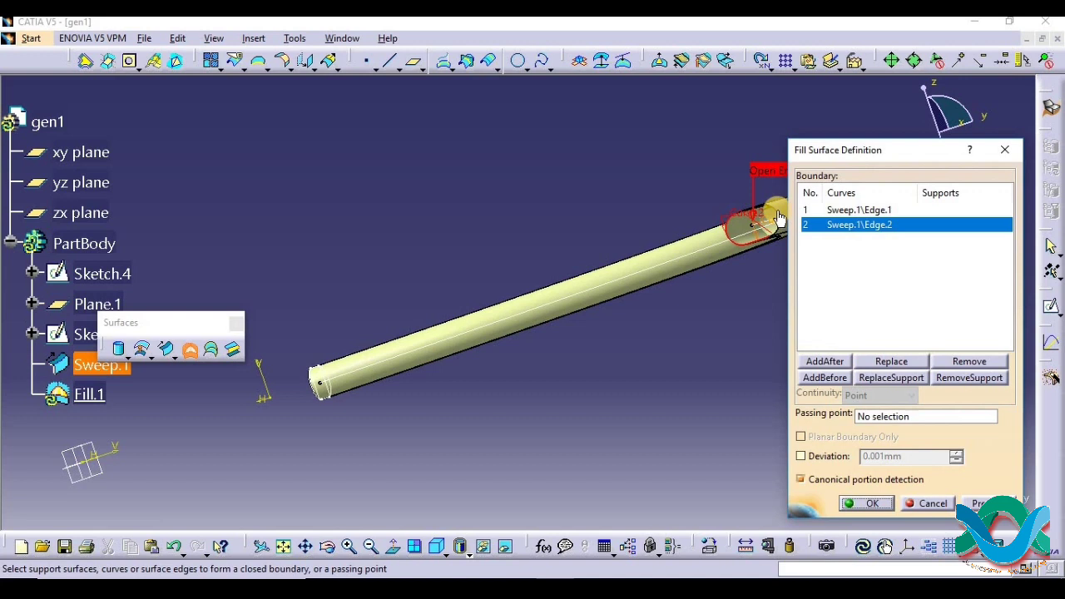
pyautogui.click(759, 213)
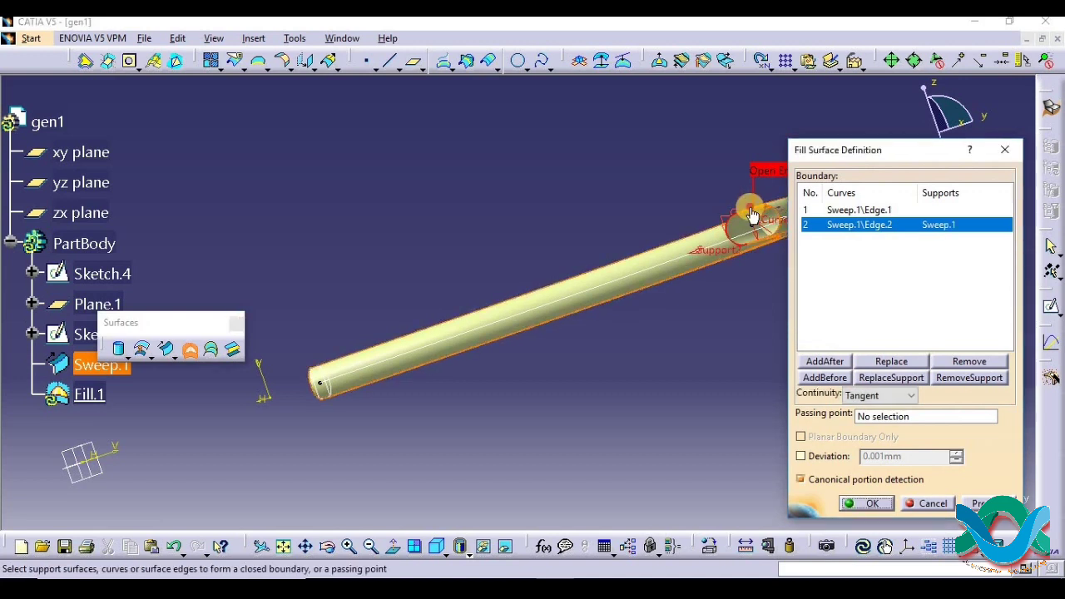
pyautogui.press('Escape')
# - Fill the swept tube's open far end with a surface bounded by its two arc edges and two straight edges
pyautogui.moveTo(839, 305); pyautogui.dragTo(749, 308, button='middle')
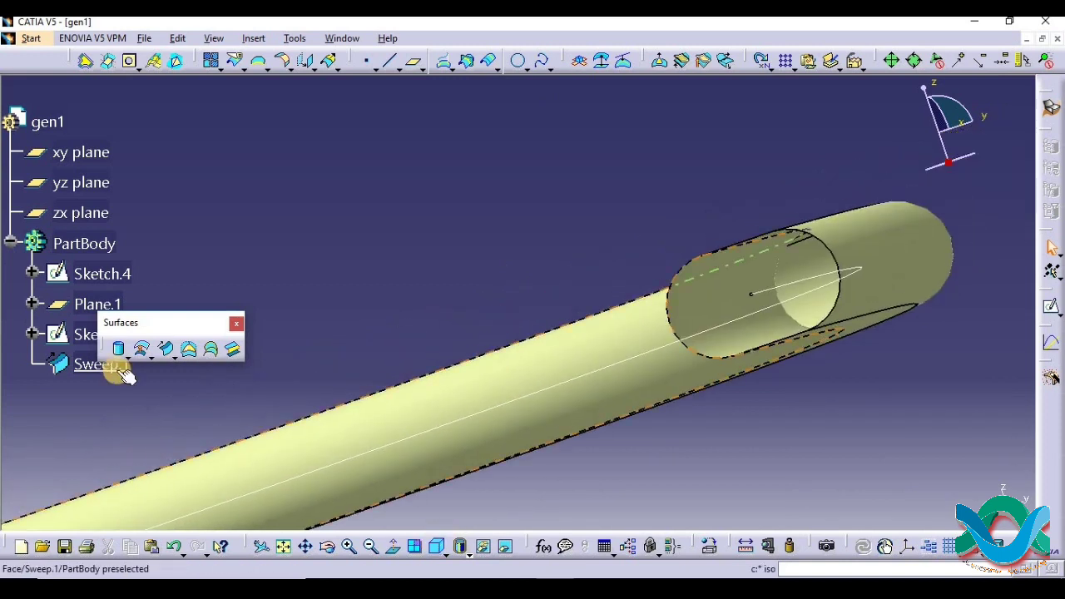
pyautogui.click(189, 349)
pyautogui.moveTo(696, 425); pyautogui.dragTo(701, 322, button='middle')
pyautogui.click(703, 316)
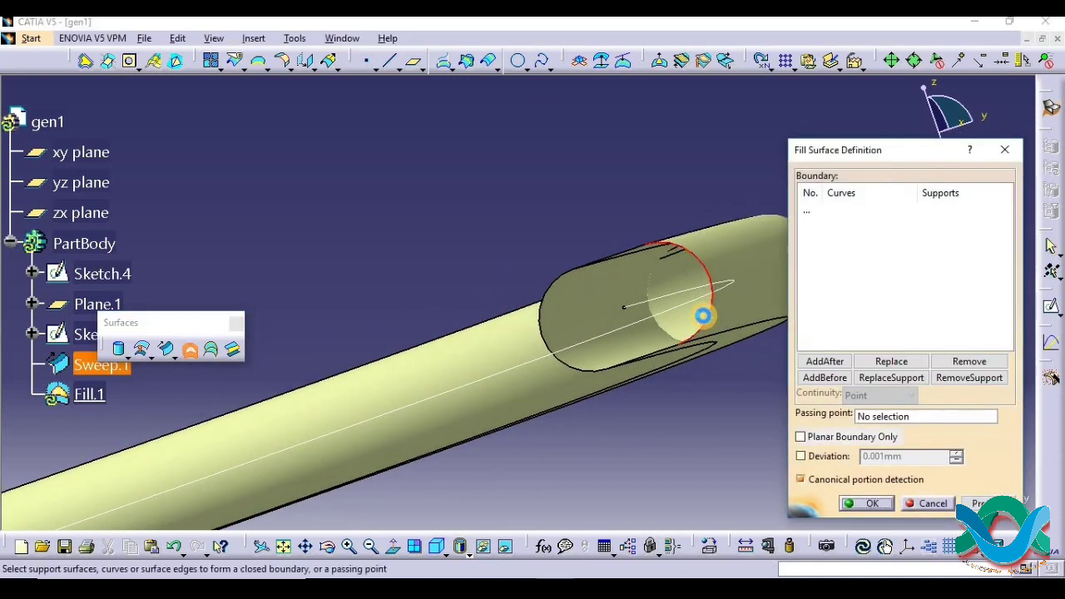
pyautogui.click(570, 307)
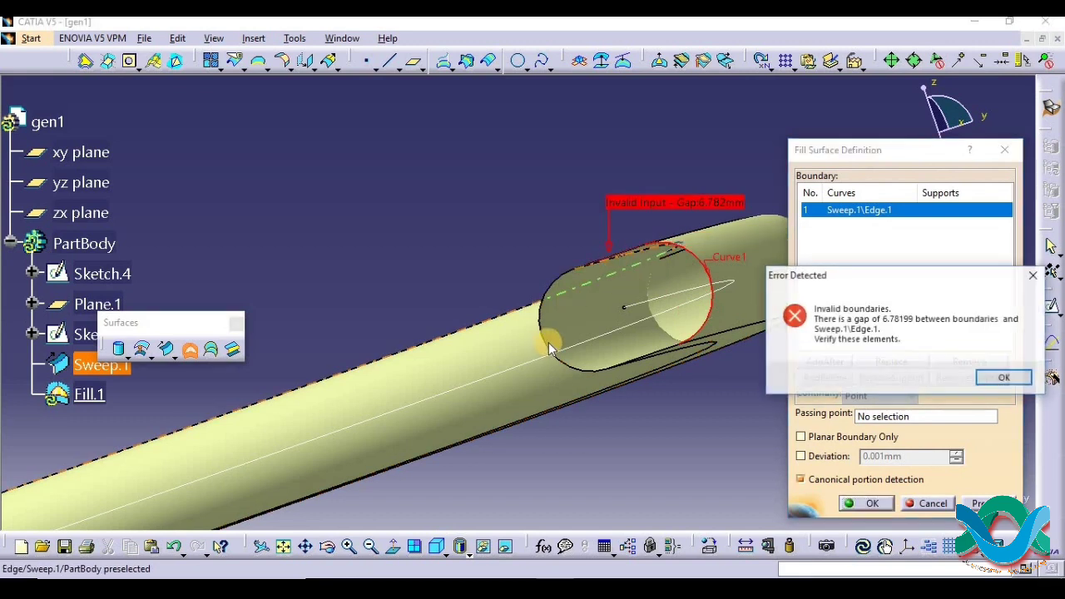
pyautogui.click(1001, 379)
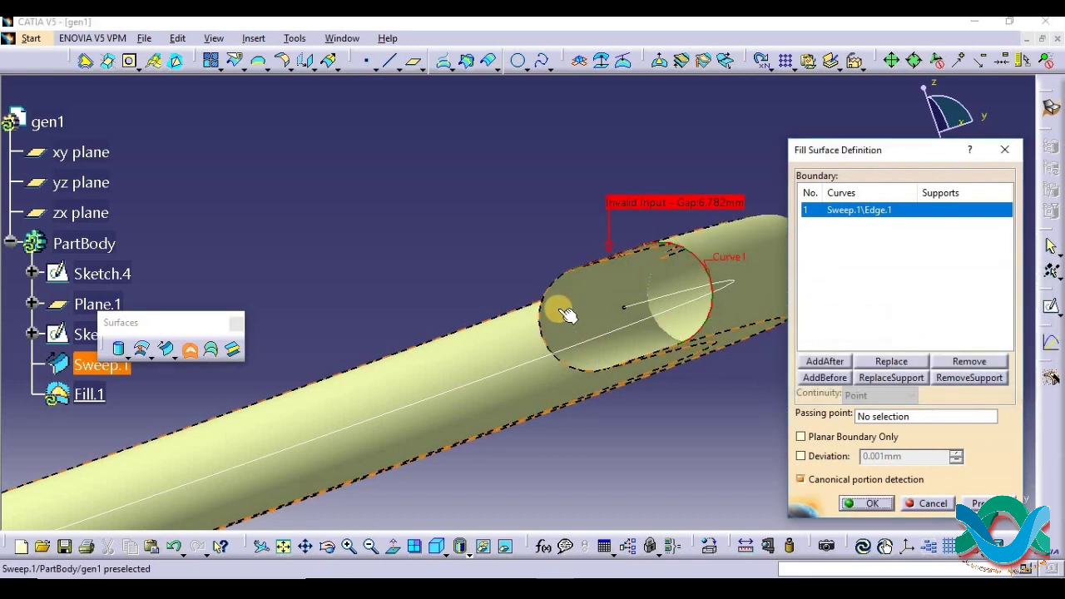
pyautogui.click(593, 261)
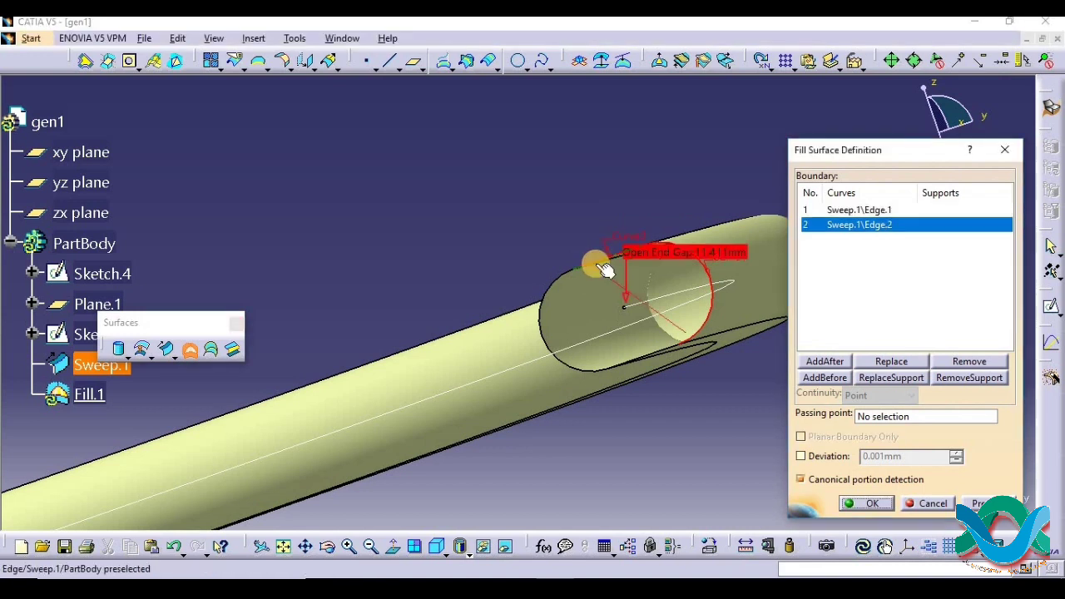
pyautogui.click(542, 330)
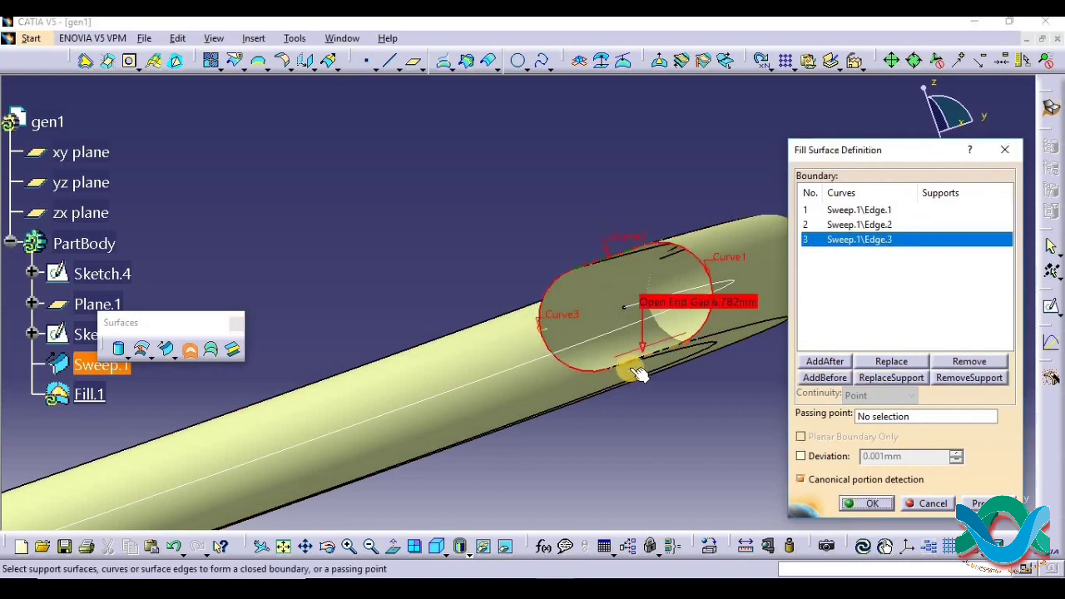
pyautogui.click(639, 363)
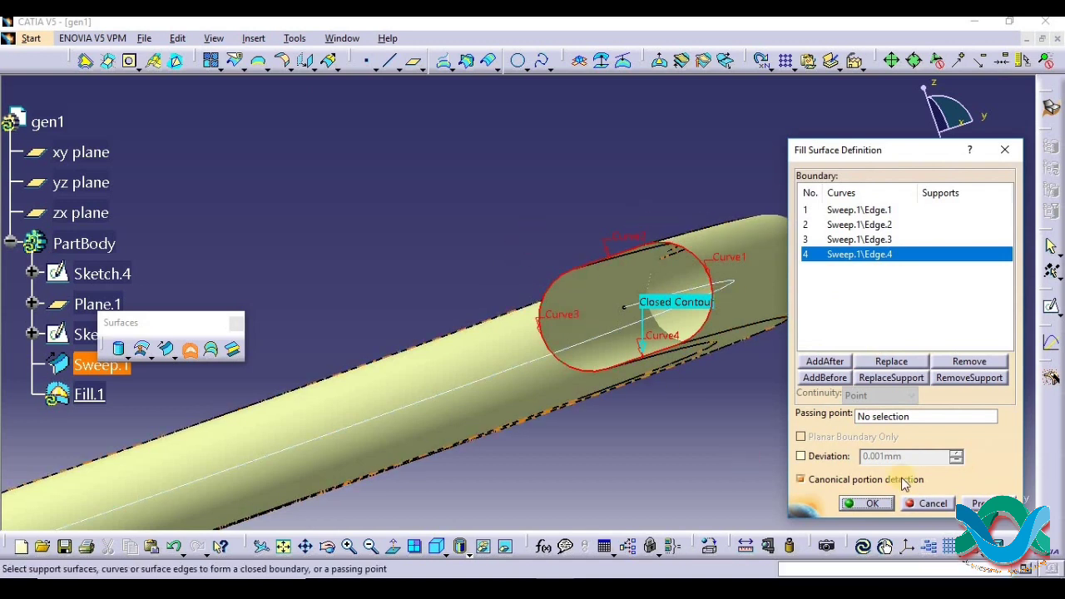
pyautogui.click(987, 504)
pyautogui.click(879, 504)
# - Delete the swept tube, its fill, both sketches and the extra plane from the part body
pyautogui.moveTo(865, 495); pyautogui.dragTo(749, 399, button='middle')
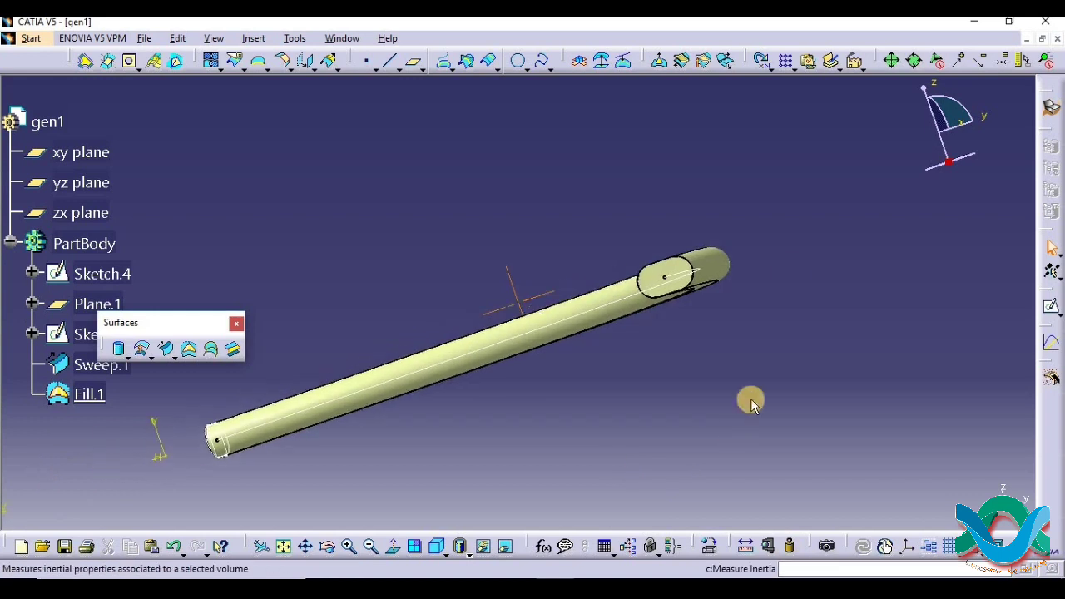
pyautogui.moveTo(801, 209)
pyautogui.mouseDown()
pyautogui.moveTo(106, 558)
pyautogui.moveTo(162, 460)
pyautogui.mouseUp()
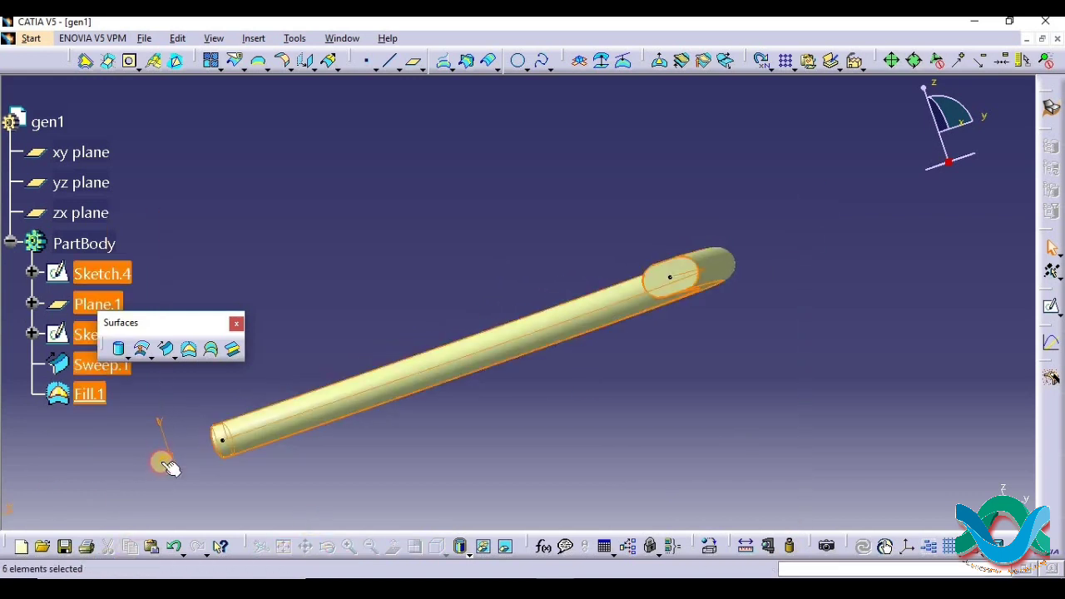
pyautogui.press('Delete')
pyautogui.press('Return')
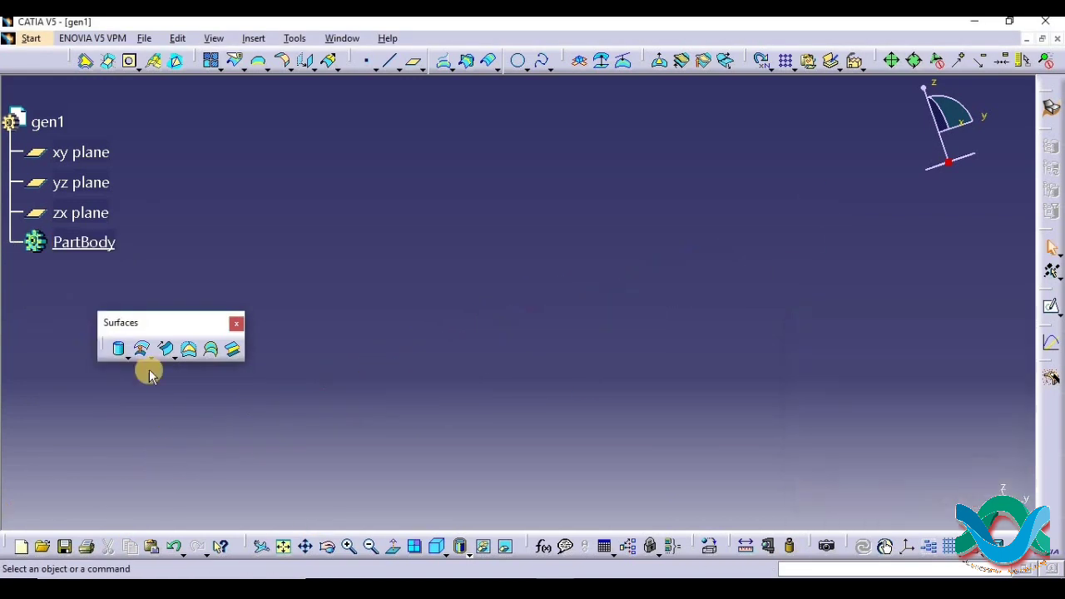
# - Sketch a closed six-line outline with a V-shaped notch on the xy plane, first line about 121 mm long, and exit the sketch
pyautogui.click(81, 154)
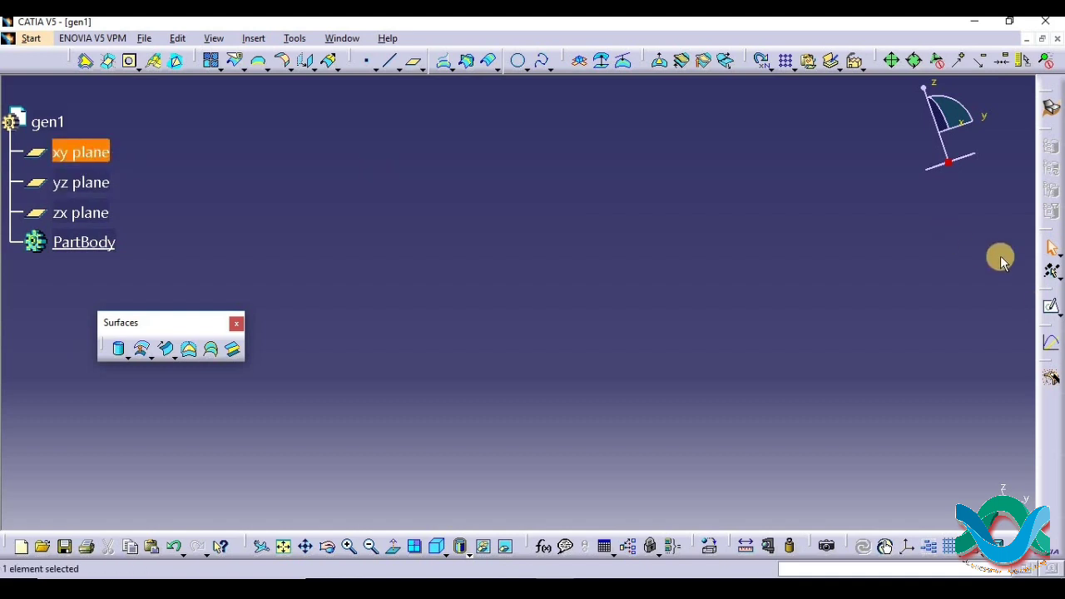
pyautogui.click(1044, 301)
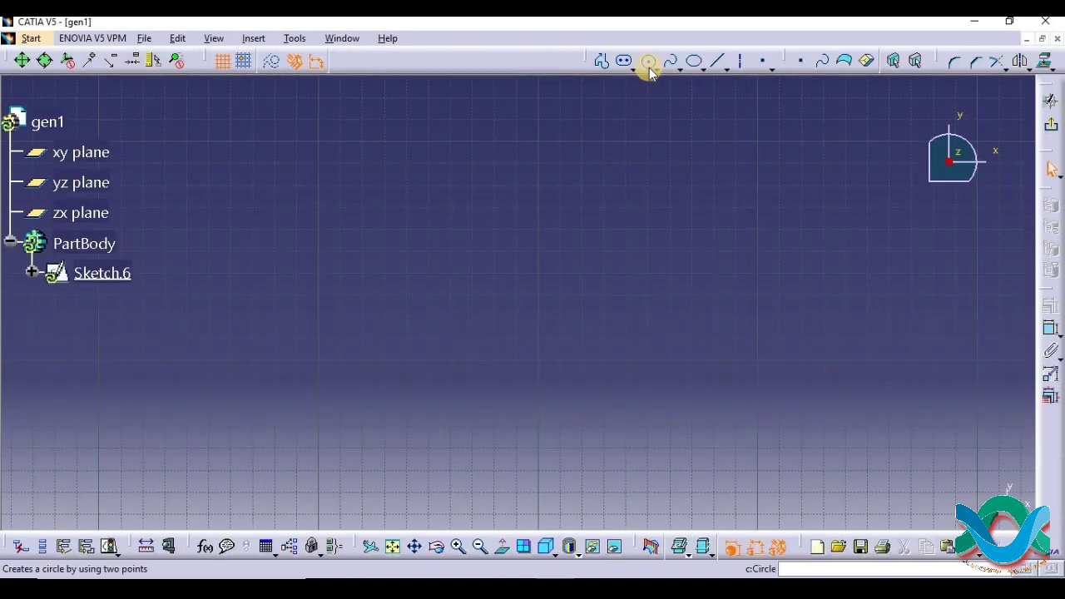
pyautogui.click(598, 64)
pyautogui.click(404, 320)
pyautogui.click(636, 196)
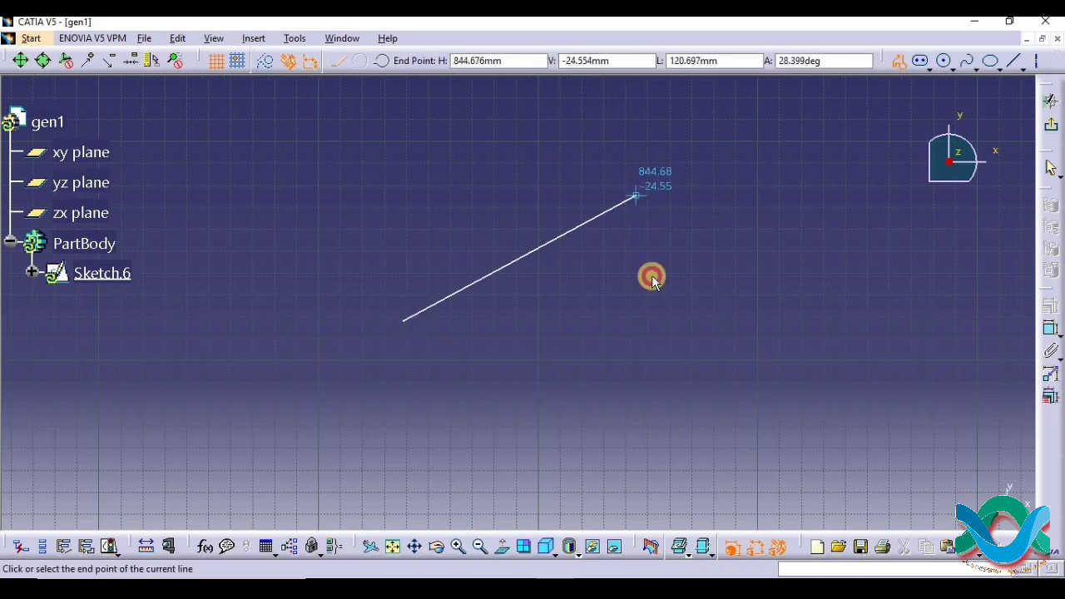
pyautogui.click(765, 431)
pyautogui.click(876, 243)
pyautogui.click(877, 497)
pyautogui.click(408, 397)
pyautogui.click(404, 322)
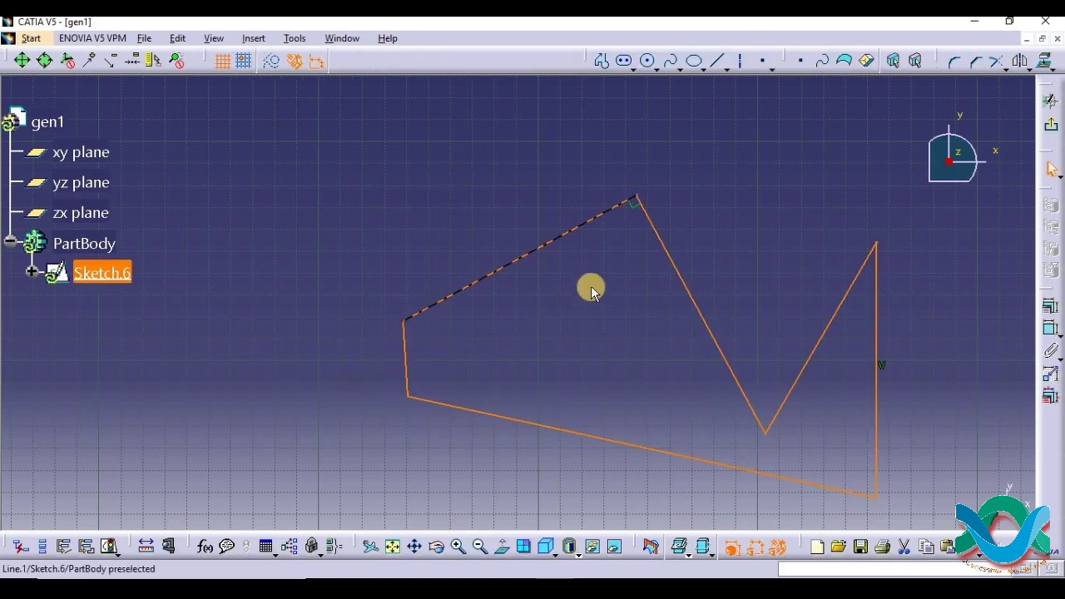
pyautogui.click(1050, 101)
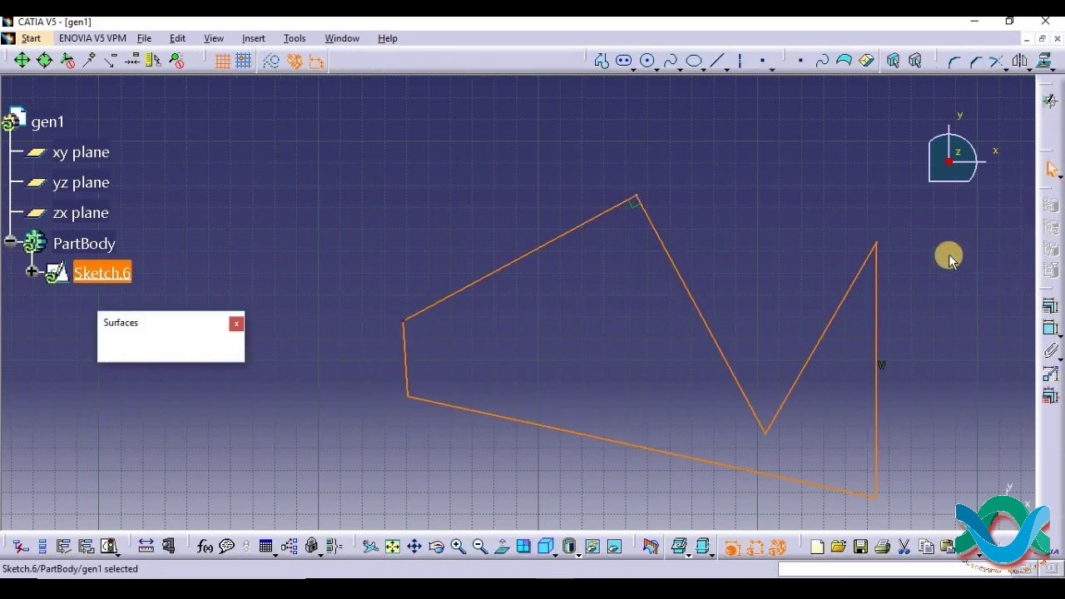
pyautogui.click(331, 549)
pyautogui.moveTo(535, 302)
pyautogui.mouseDown()
pyautogui.moveTo(611, 308)
pyautogui.moveTo(659, 241)
pyautogui.moveTo(529, 272)
pyautogui.mouseUp()
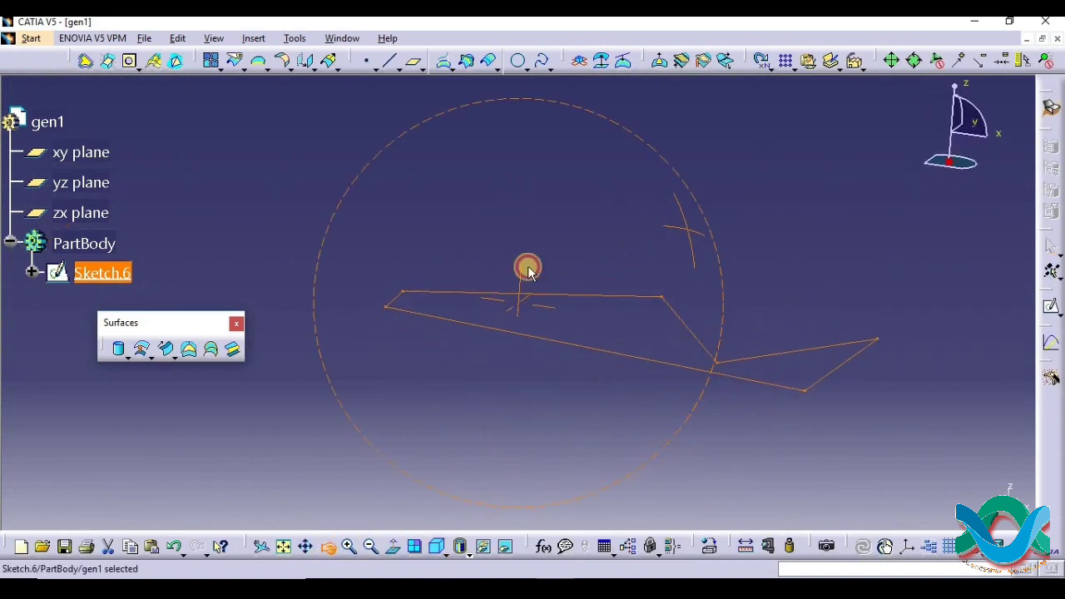
pyautogui.click(117, 352)
pyautogui.moveTo(125, 353); pyautogui.dragTo(133, 372)
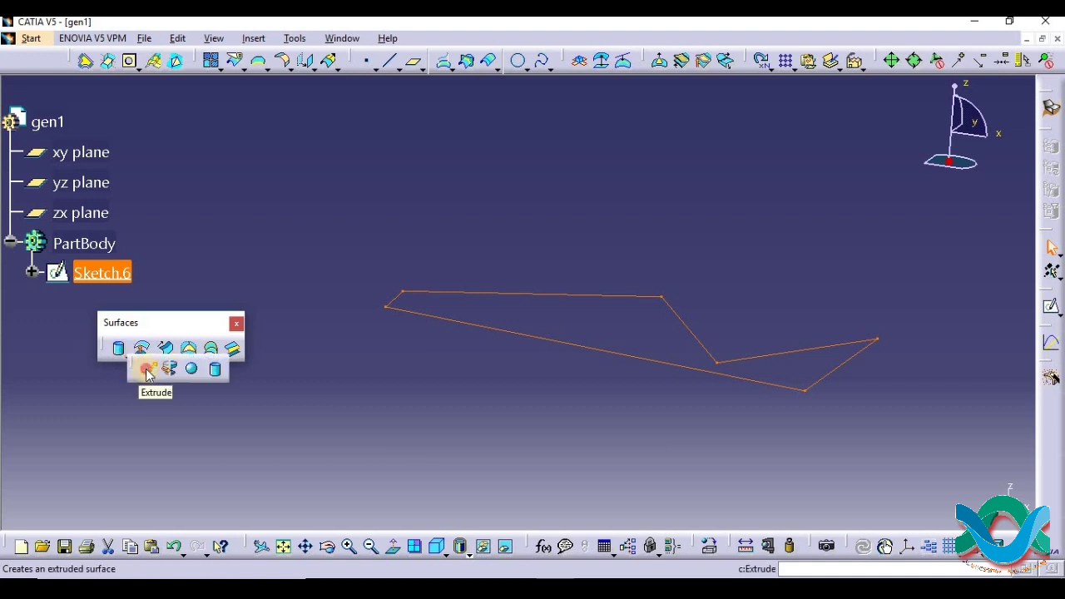
pyautogui.moveTo(146, 368); pyautogui.dragTo(146, 366)
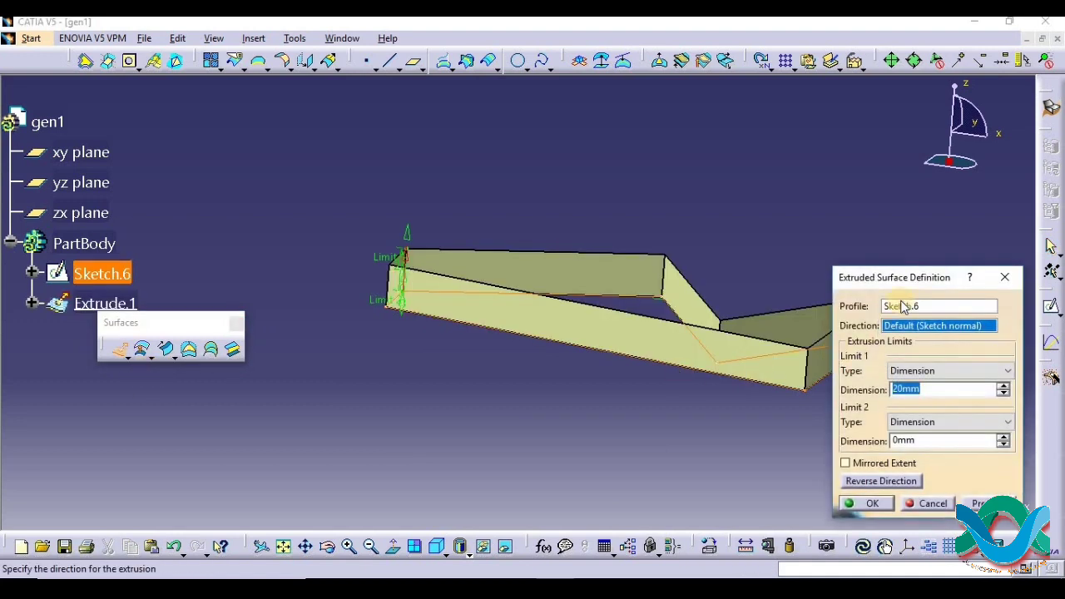
pyautogui.click(1007, 278)
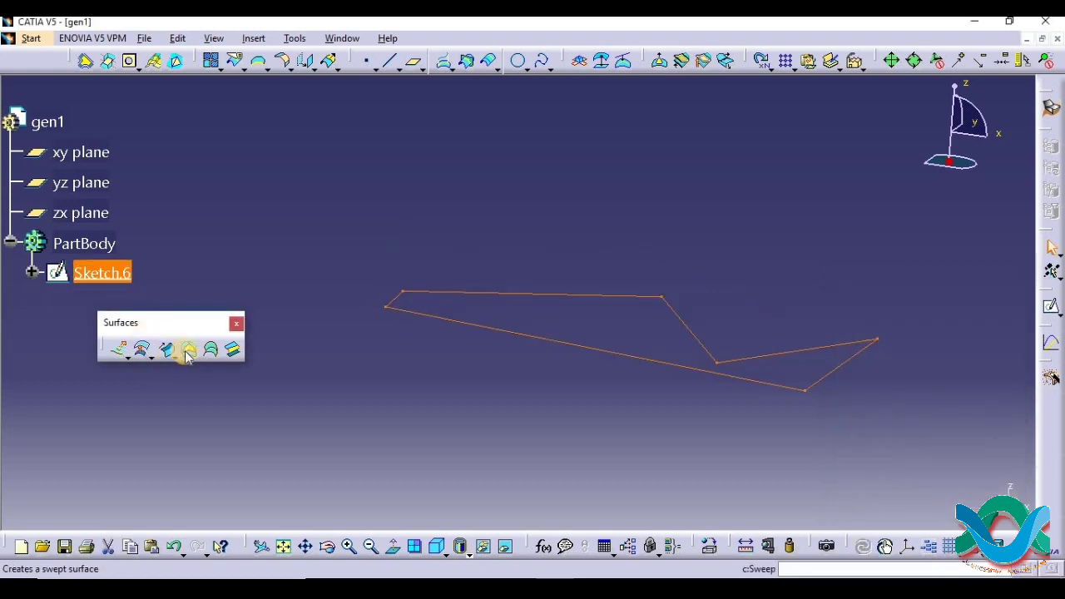
# - Fill the closed notched outline sketch with a surface, previewing it before accepting
pyautogui.click(185, 350)
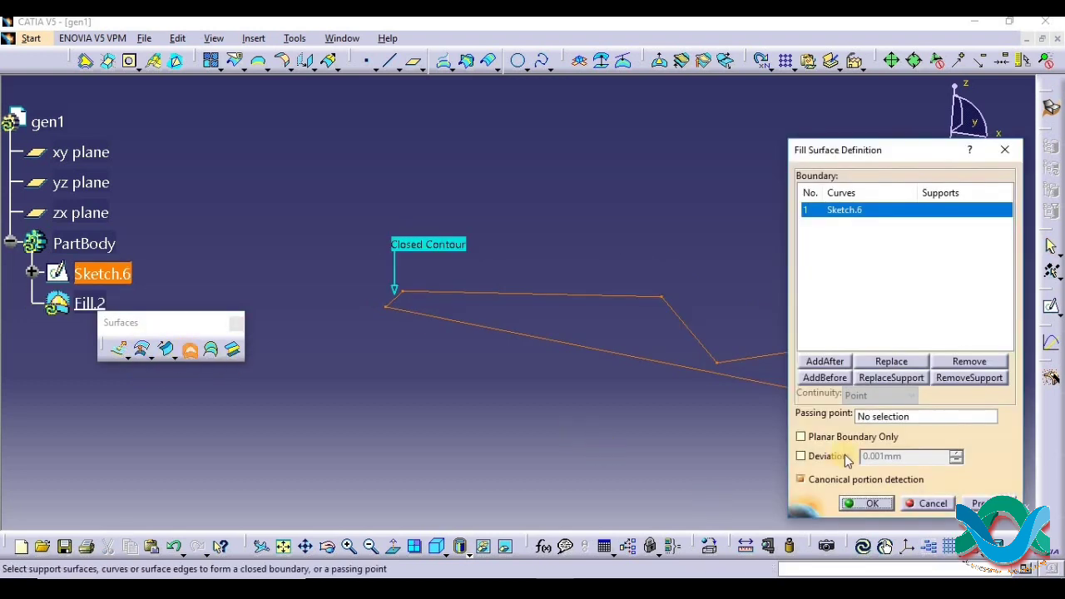
pyautogui.click(984, 503)
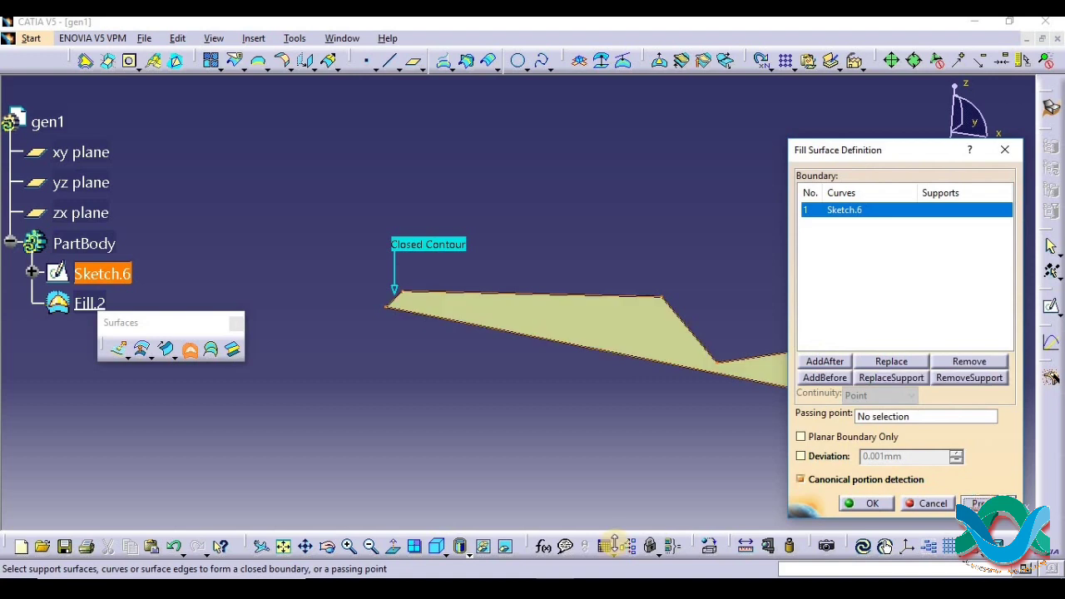
pyautogui.click(328, 546)
pyautogui.moveTo(614, 439); pyautogui.dragTo(813, 362)
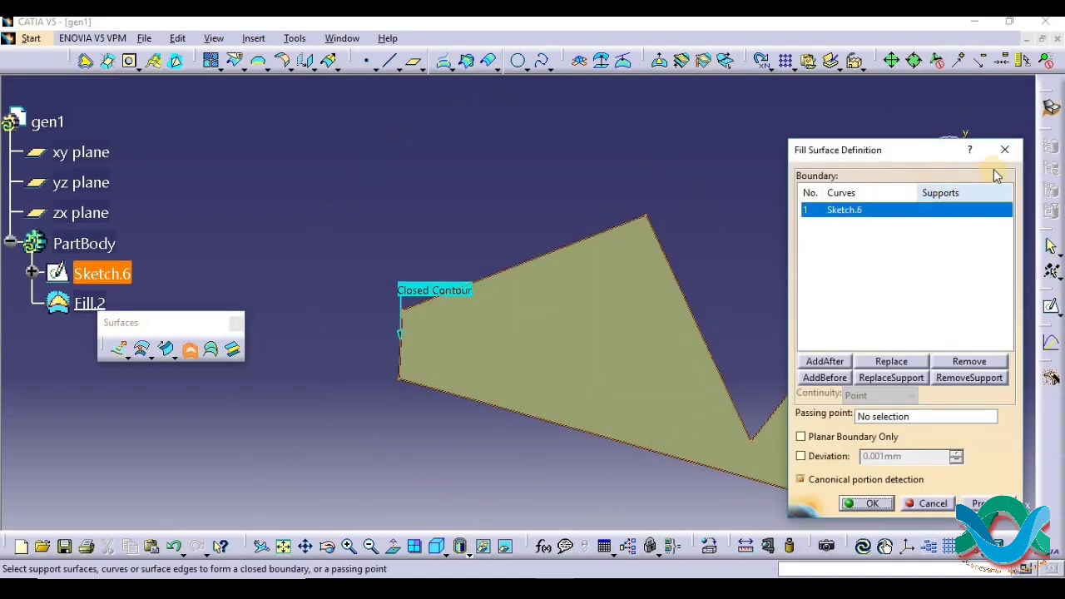
pyautogui.click(865, 503)
pyautogui.moveTo(778, 259); pyautogui.dragTo(413, 327, button='middle')
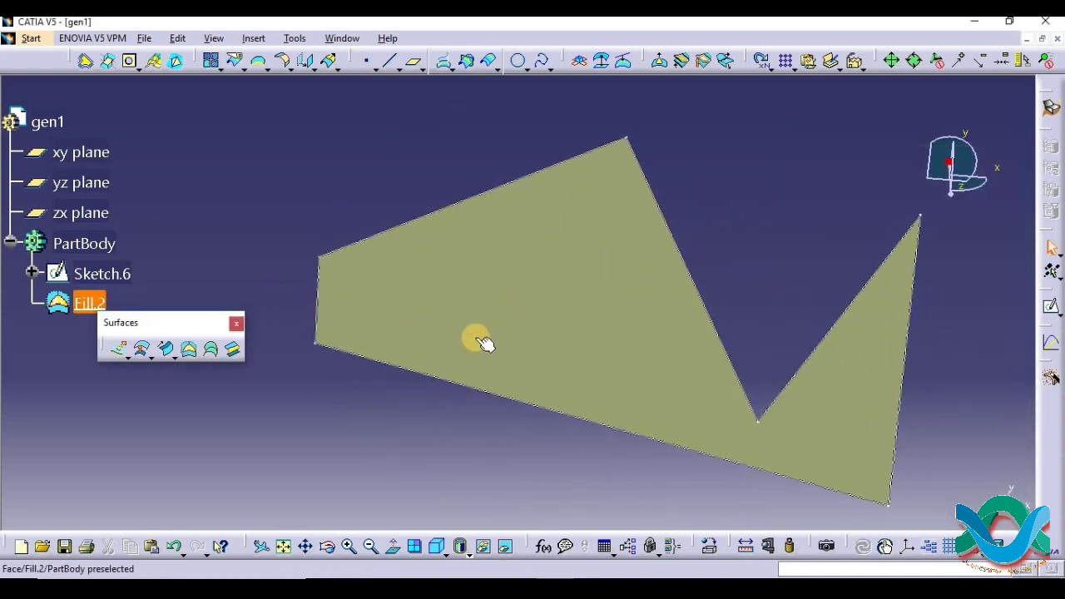
# - Delete the filled surface together with its notched outline sketch
pyautogui.moveTo(982, 207); pyautogui.dragTo(261, 551)
pyautogui.click(278, 76)
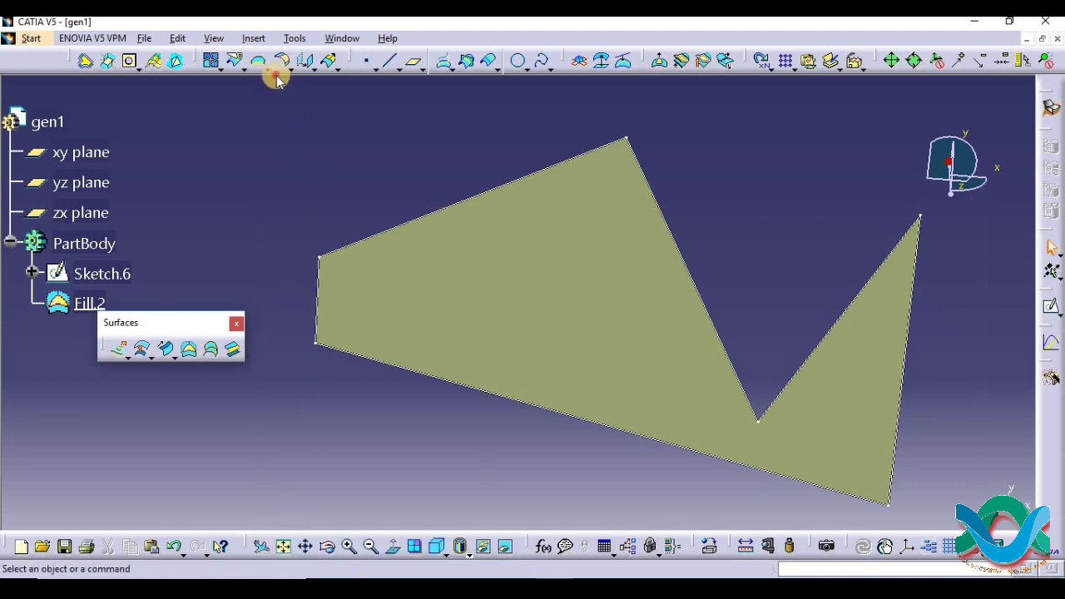
pyautogui.moveTo(272, 101)
pyautogui.mouseDown()
pyautogui.moveTo(527, 427)
pyautogui.moveTo(1032, 571)
pyautogui.mouseUp()
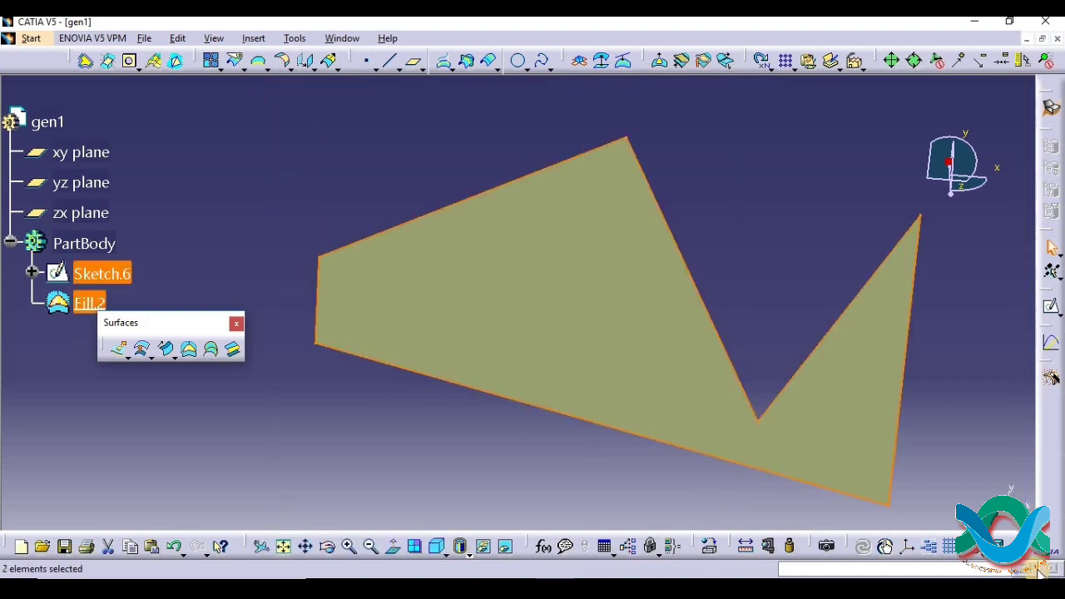
pyautogui.press('Delete')
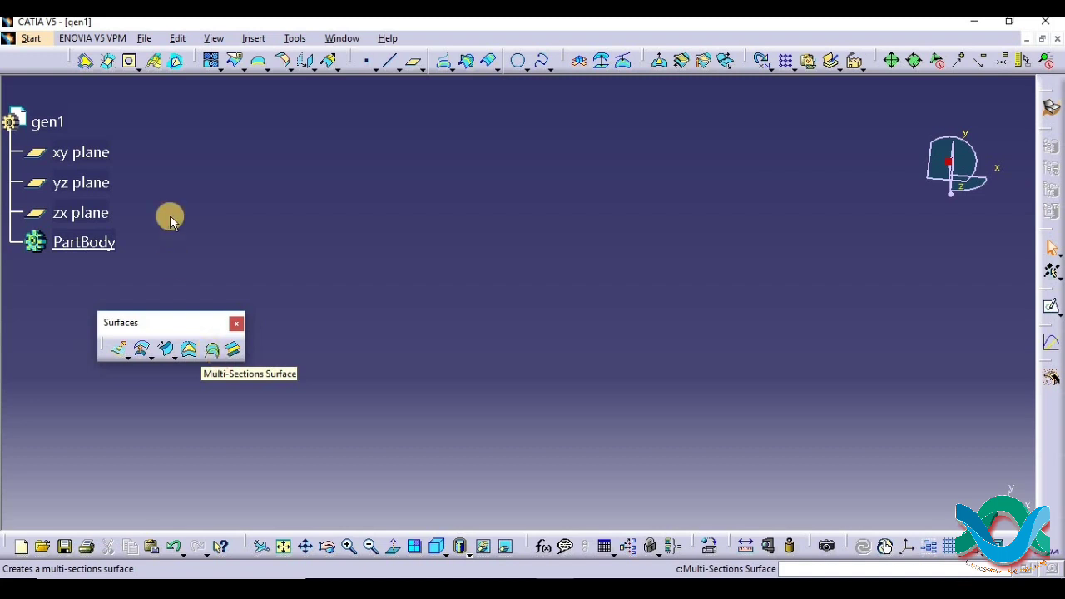
# - Create a sketch on the xy plane with a freehand circle away from the origin, and exit it
pyautogui.click(104, 152)
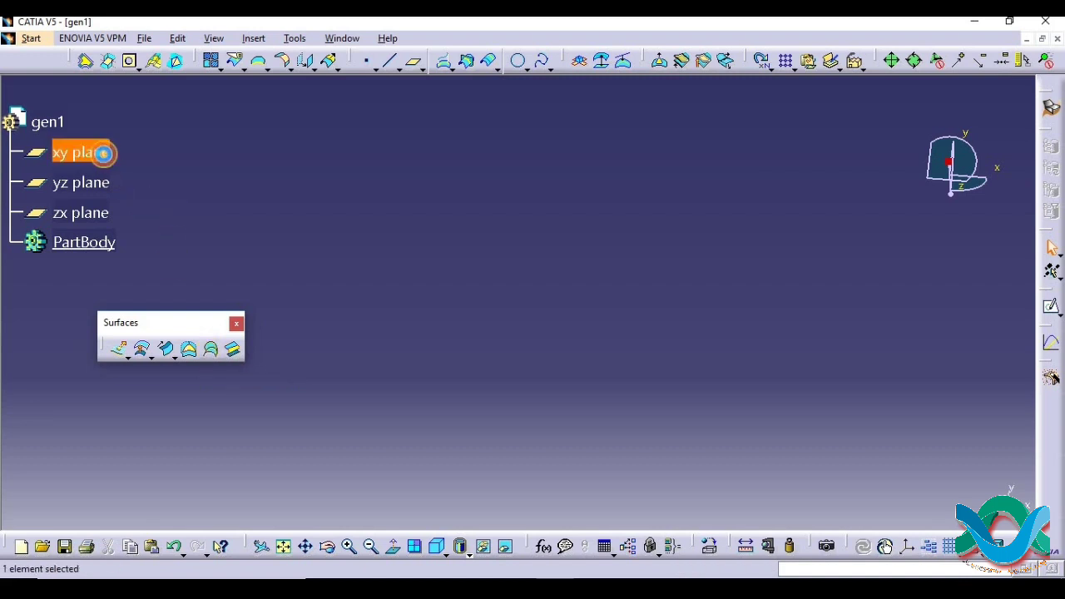
pyautogui.click(1061, 317)
pyautogui.click(1020, 324)
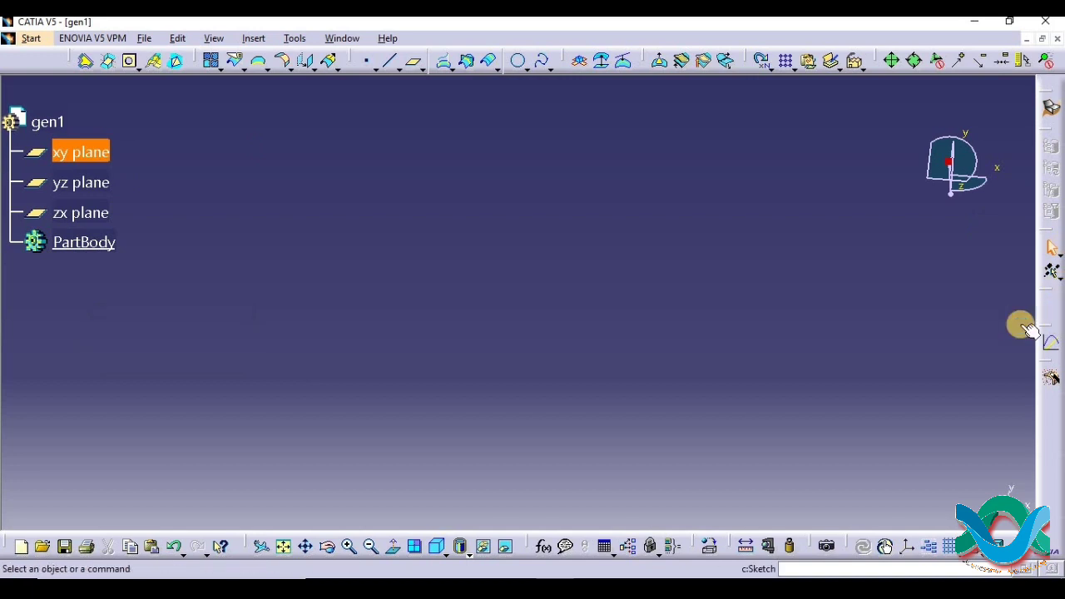
pyautogui.click(648, 61)
pyautogui.click(559, 273)
pyautogui.click(697, 360)
pyautogui.click(1051, 99)
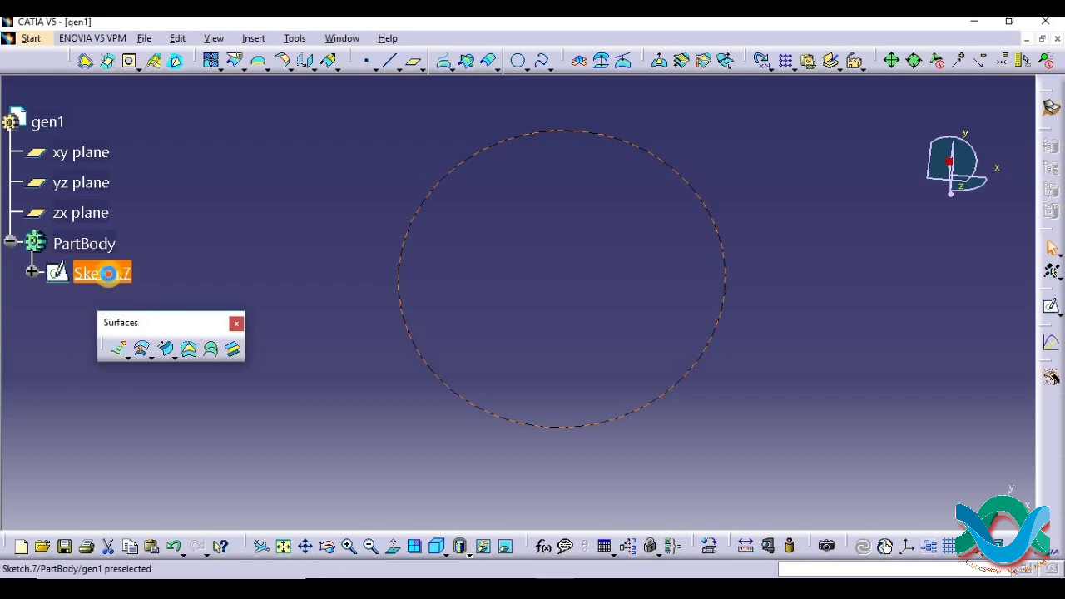
# - Reopen the circle sketch and delete its off-origin circle
pyautogui.doubleClick(107, 273)
pyautogui.moveTo(399, 326)
pyautogui.mouseDown(button='middle')
pyautogui.moveTo(552, 364)
pyautogui.moveTo(578, 493)
pyautogui.moveTo(613, 286)
pyautogui.moveTo(583, 466)
pyautogui.moveTo(496, 333)
pyautogui.mouseUp(button='middle')
pyautogui.click(548, 305)
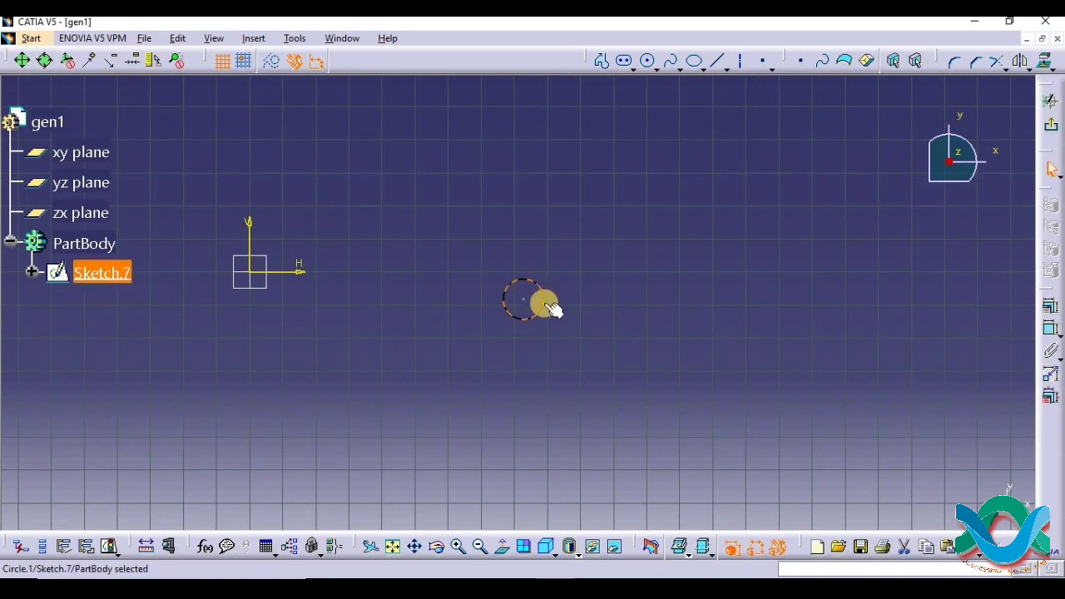
pyautogui.press('Delete')
# - Draw a large circle centred on the sketch origin
pyautogui.moveTo(362, 314)
pyautogui.mouseDown(button='middle')
pyautogui.moveTo(240, 411)
pyautogui.moveTo(279, 331)
pyautogui.moveTo(608, 261)
pyautogui.moveTo(772, 596)
pyautogui.mouseUp(button='middle')
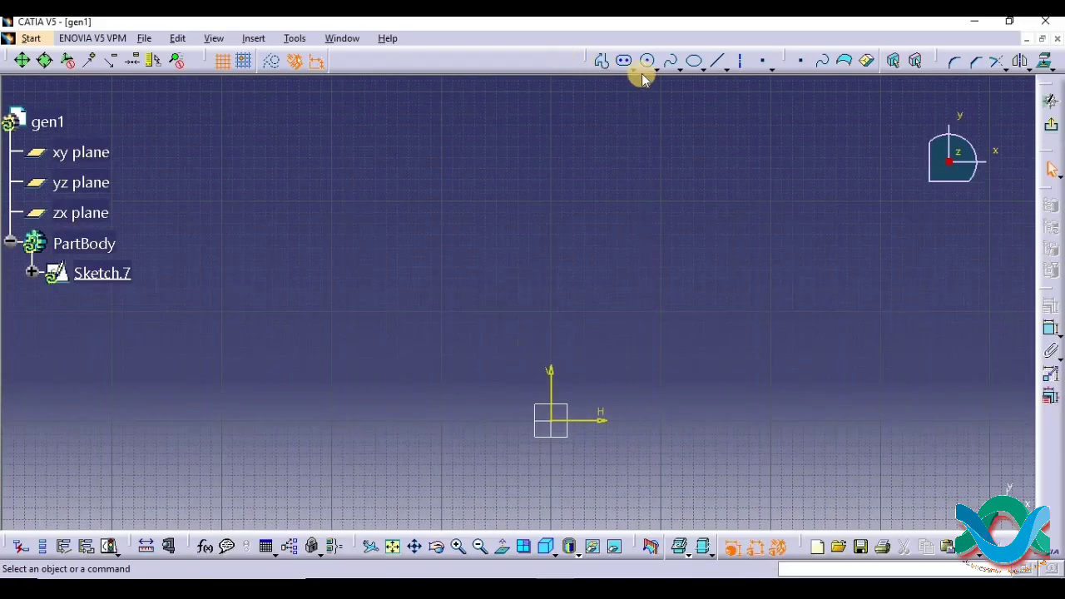
pyautogui.click(649, 61)
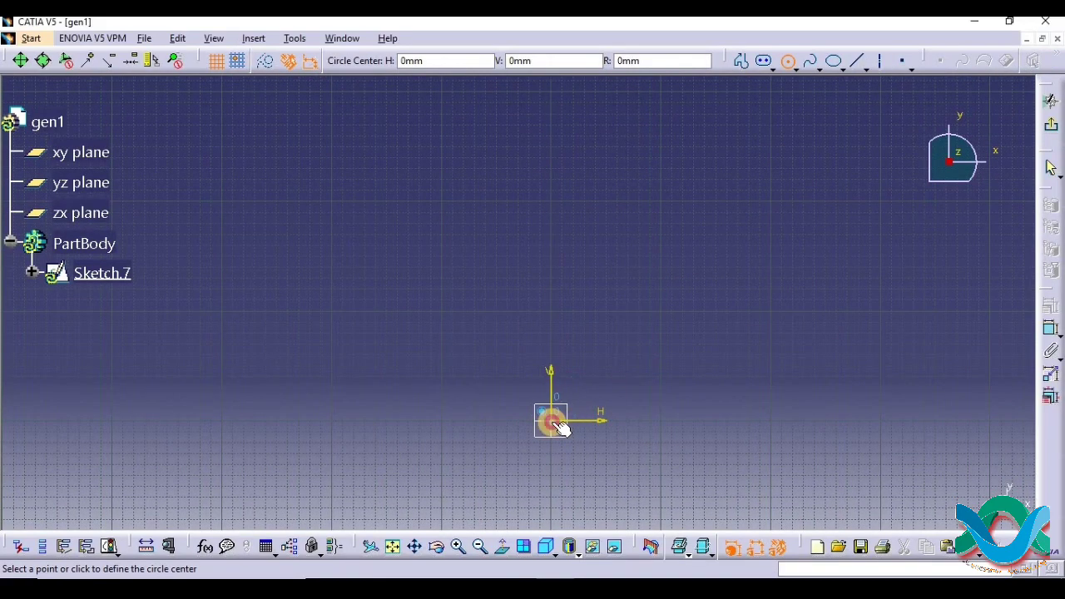
pyautogui.click(553, 422)
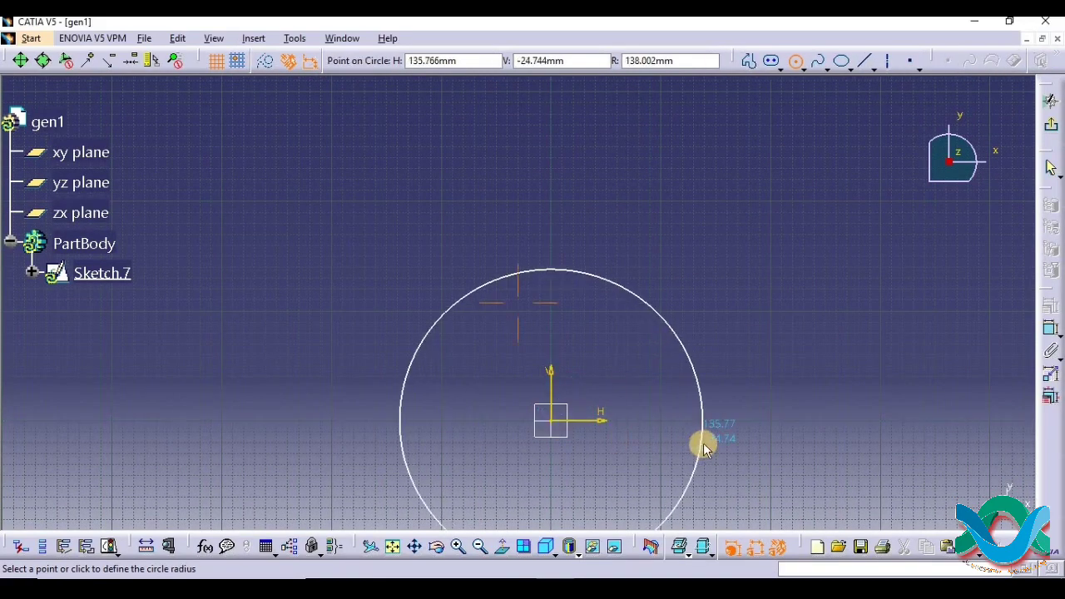
pyautogui.middleClick(703, 443)
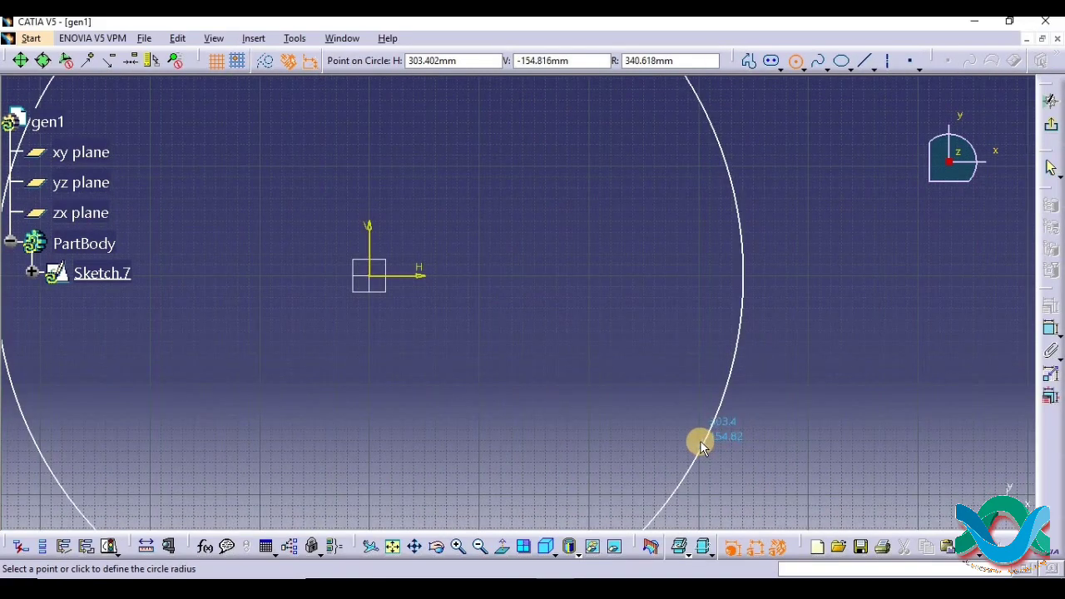
pyautogui.click(561, 291)
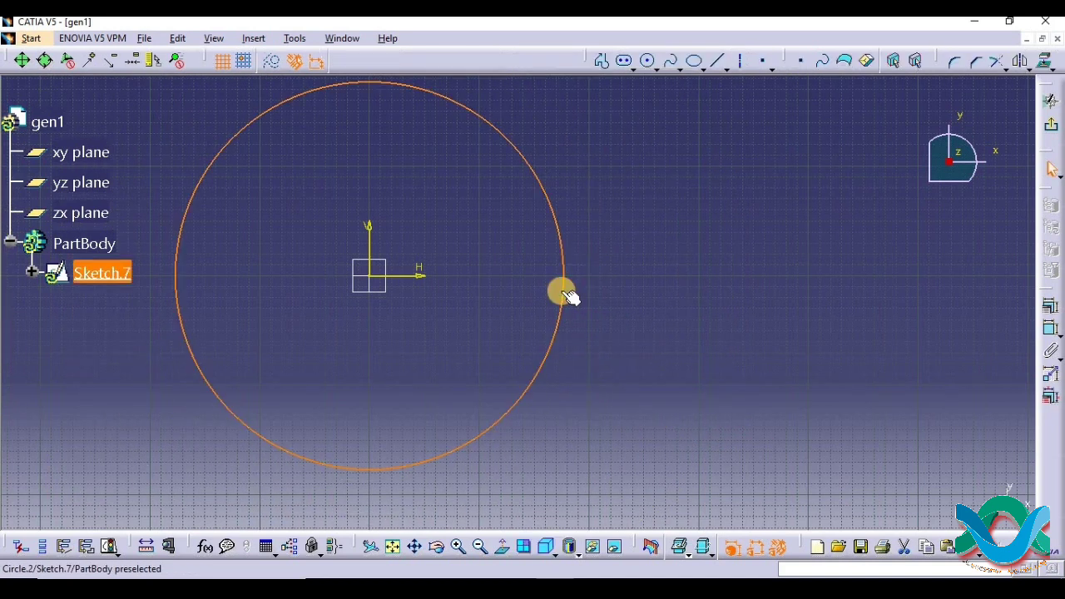
# - Exit the circle sketch and close the welcome dialog
pyautogui.click(480, 541)
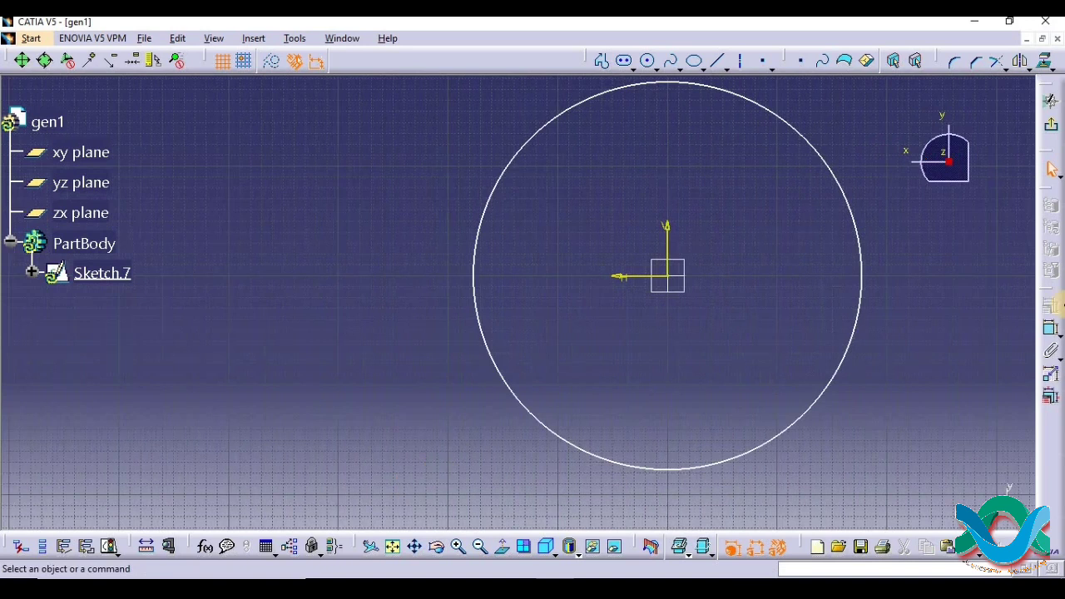
pyautogui.click(1052, 125)
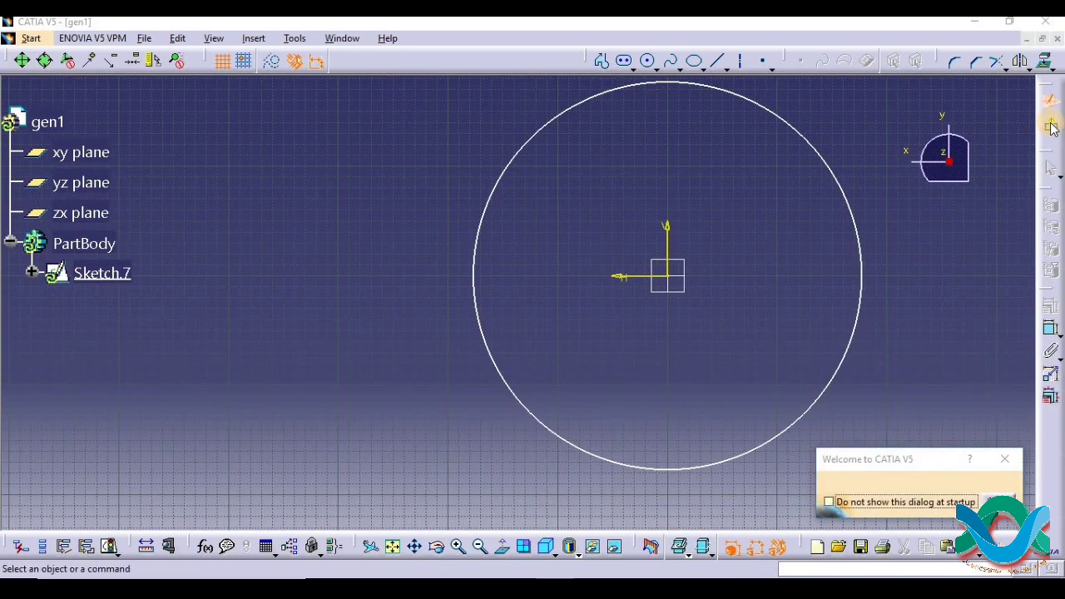
pyautogui.click(1006, 459)
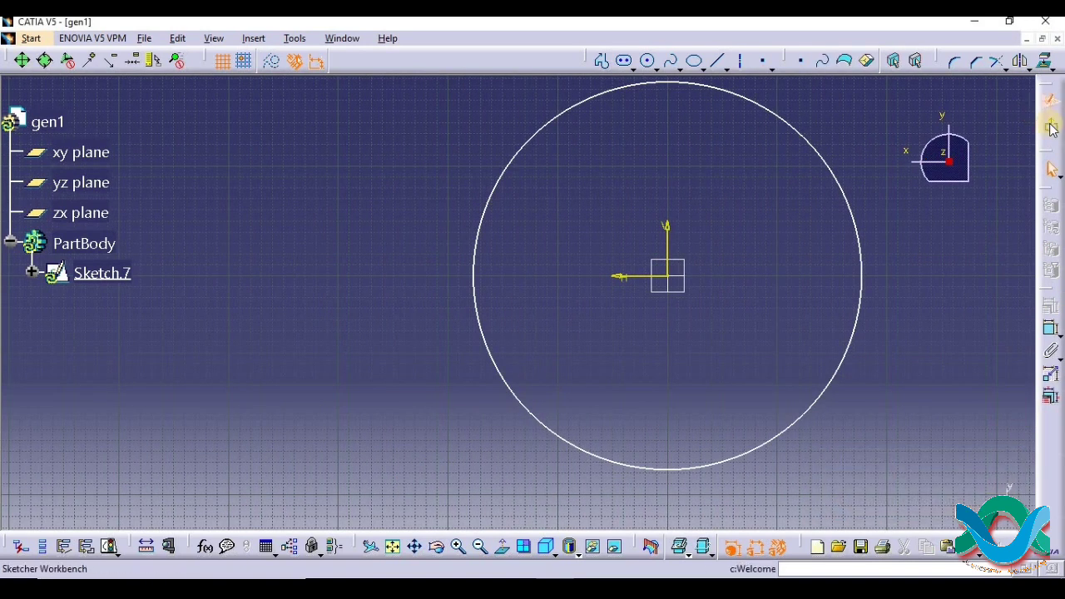
pyautogui.click(1052, 124)
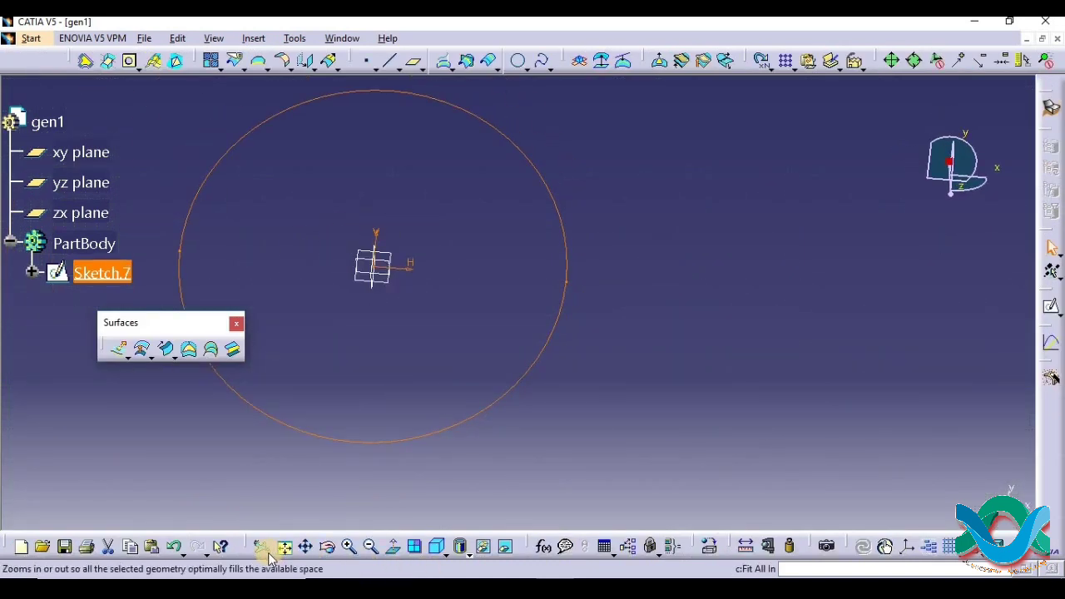
# - Create a reference plane offset 50 mm from the xy plane
pyautogui.click(322, 539)
pyautogui.moveTo(366, 430)
pyautogui.mouseDown()
pyautogui.moveTo(388, 297)
pyautogui.moveTo(650, 397)
pyautogui.moveTo(425, 391)
pyautogui.moveTo(396, 319)
pyautogui.moveTo(411, 180)
pyautogui.mouseUp()
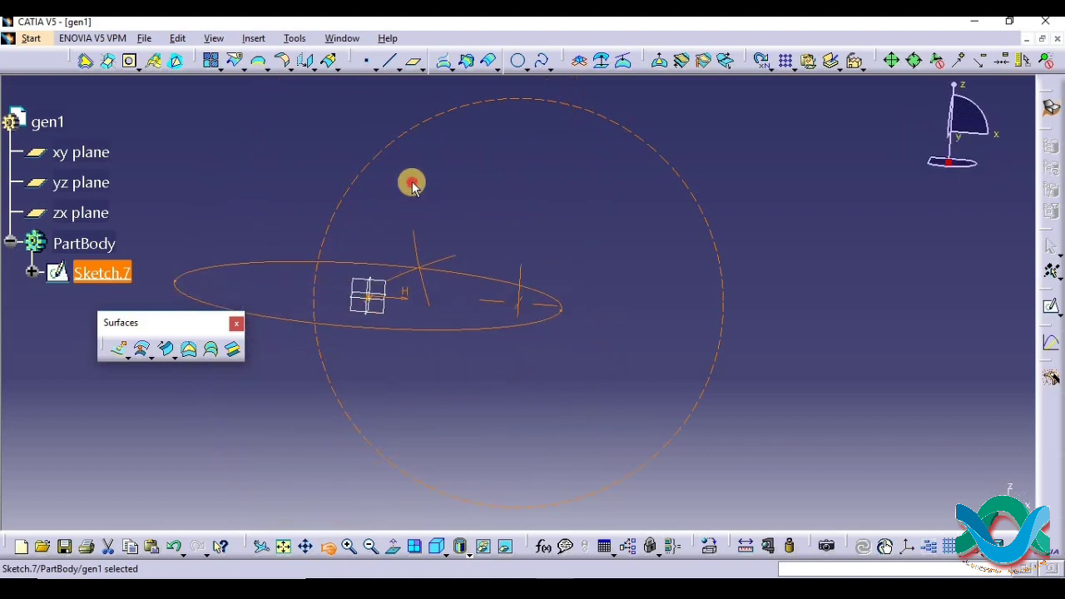
pyautogui.click(365, 298)
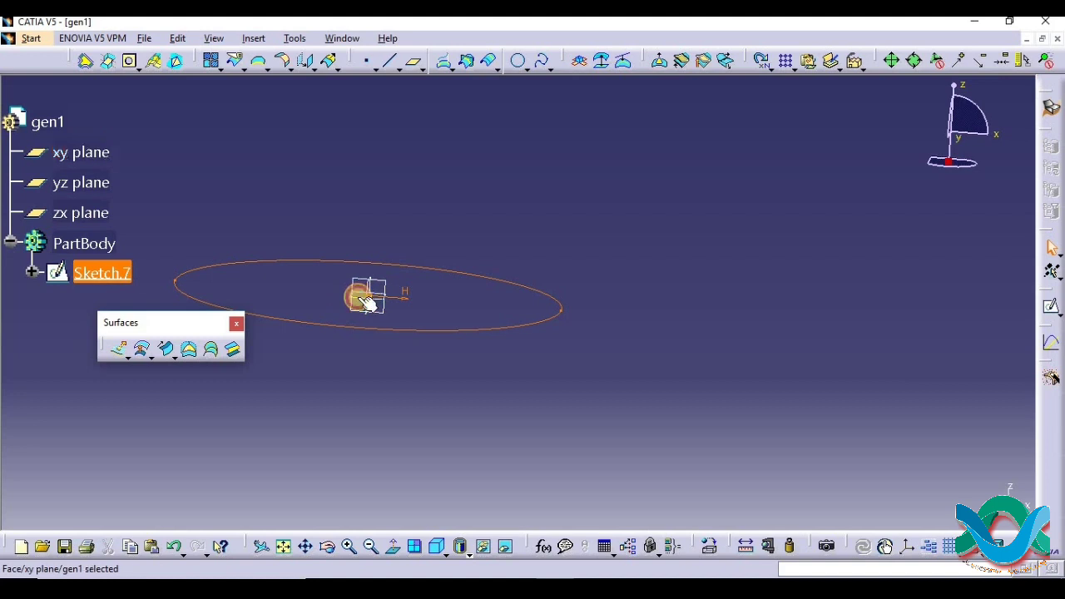
pyautogui.click(414, 63)
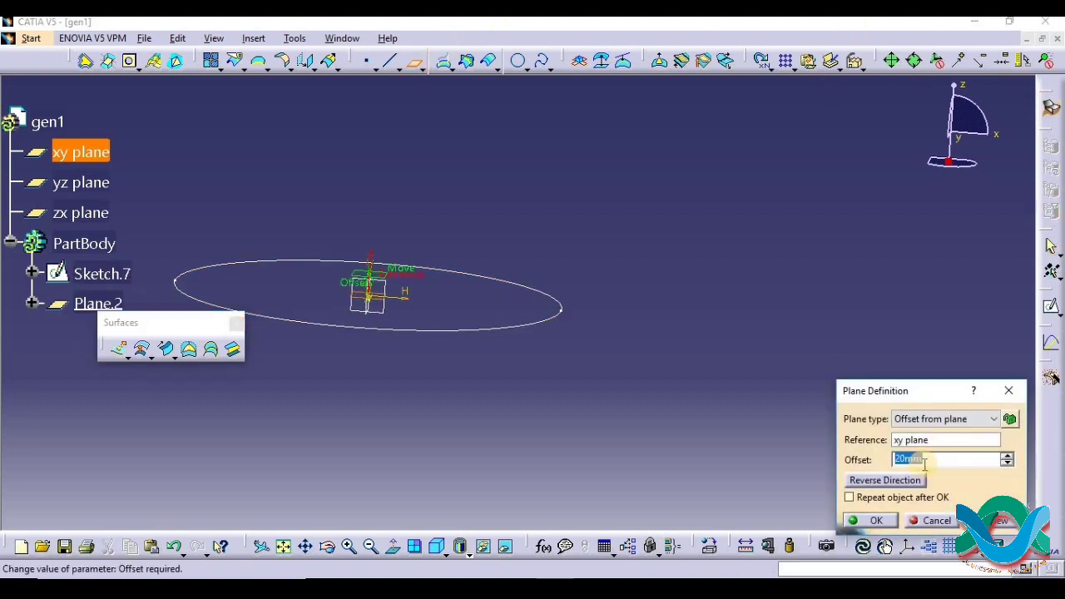
pyautogui.write('50')
pyautogui.press('Return')
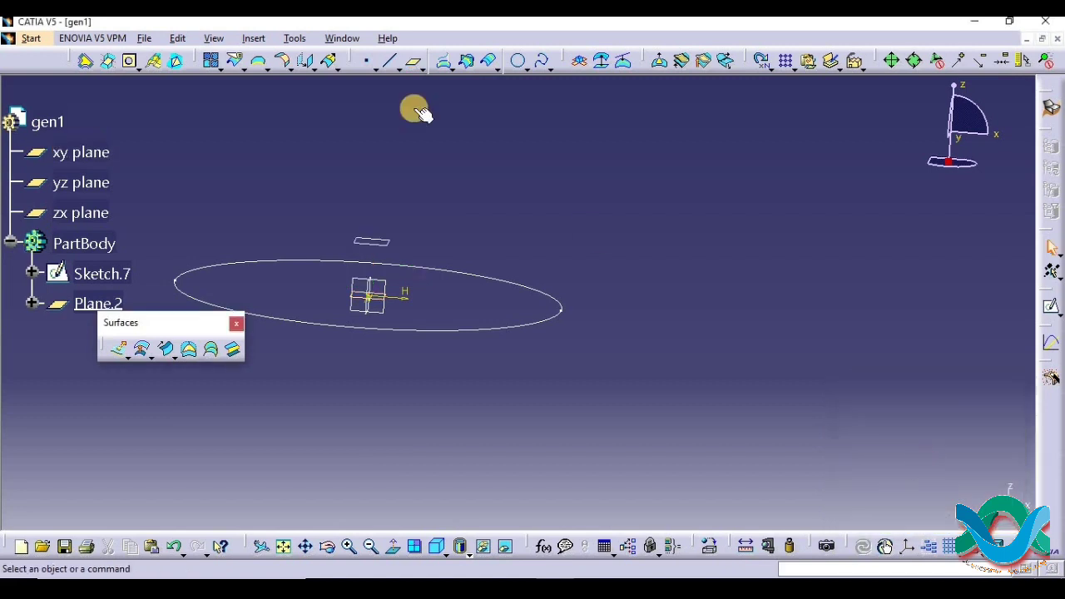
# - Sketch an origin-centred ellipse on the offset plane, with a horizontal major radius of about 78 mm, and exit the sketch
pyautogui.click(376, 239)
pyautogui.click(1052, 314)
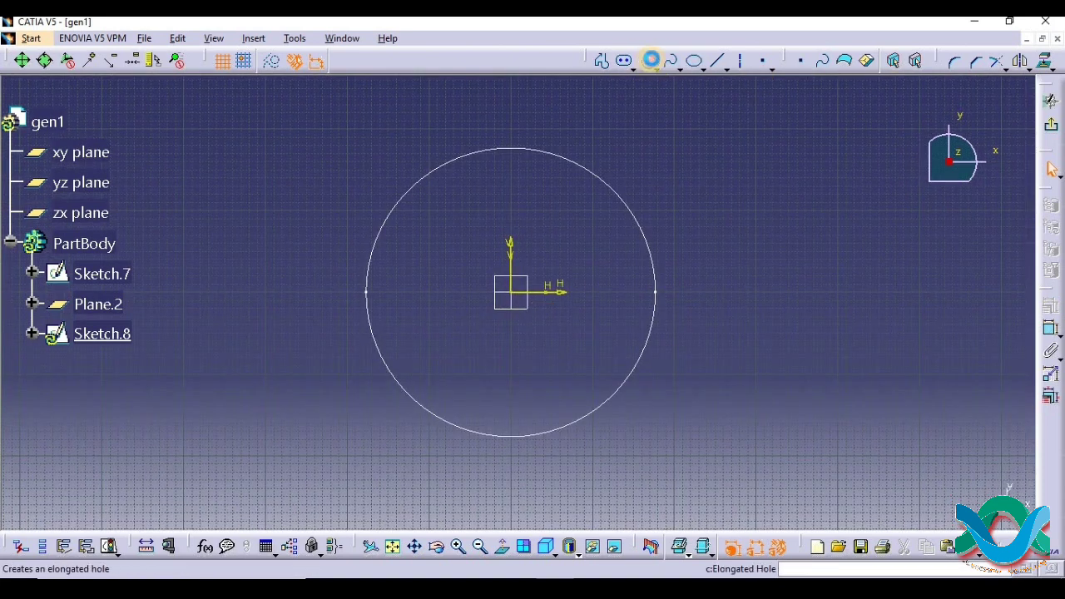
pyautogui.click(652, 60)
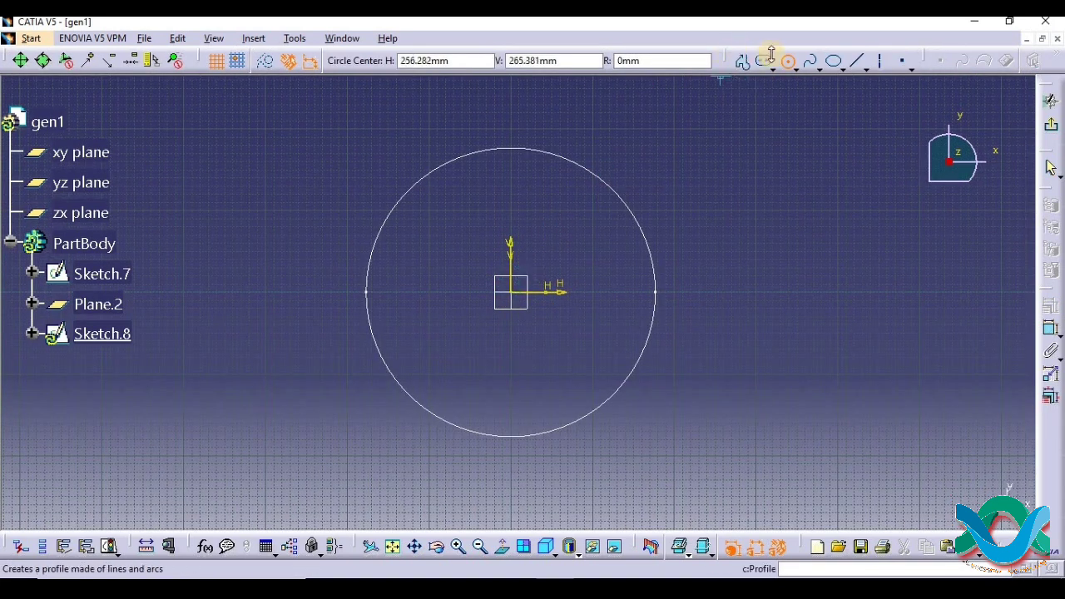
pyautogui.click(793, 64)
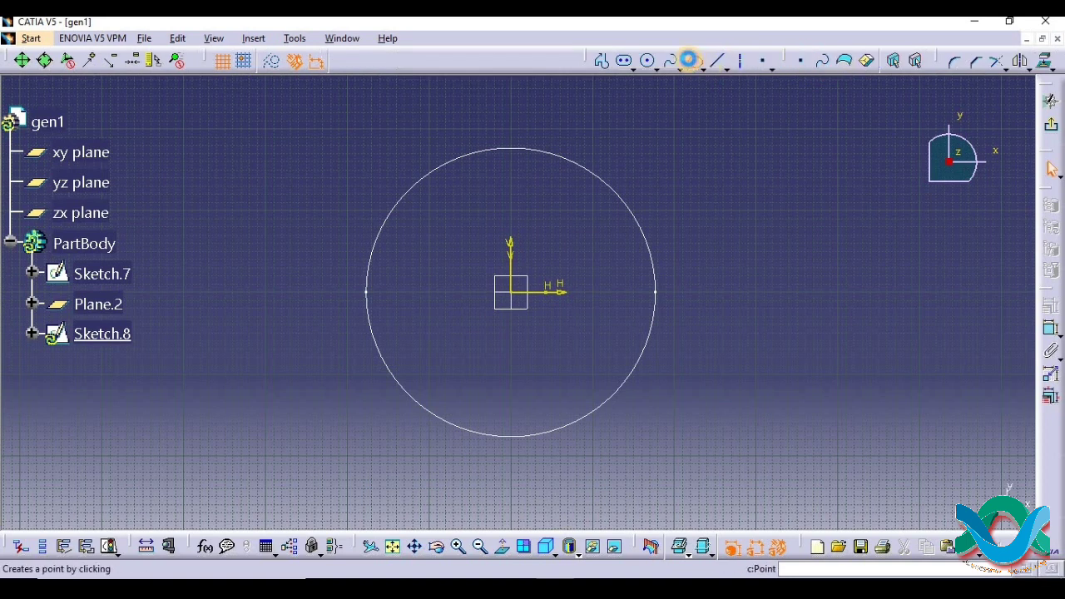
pyautogui.click(689, 60)
pyautogui.click(511, 293)
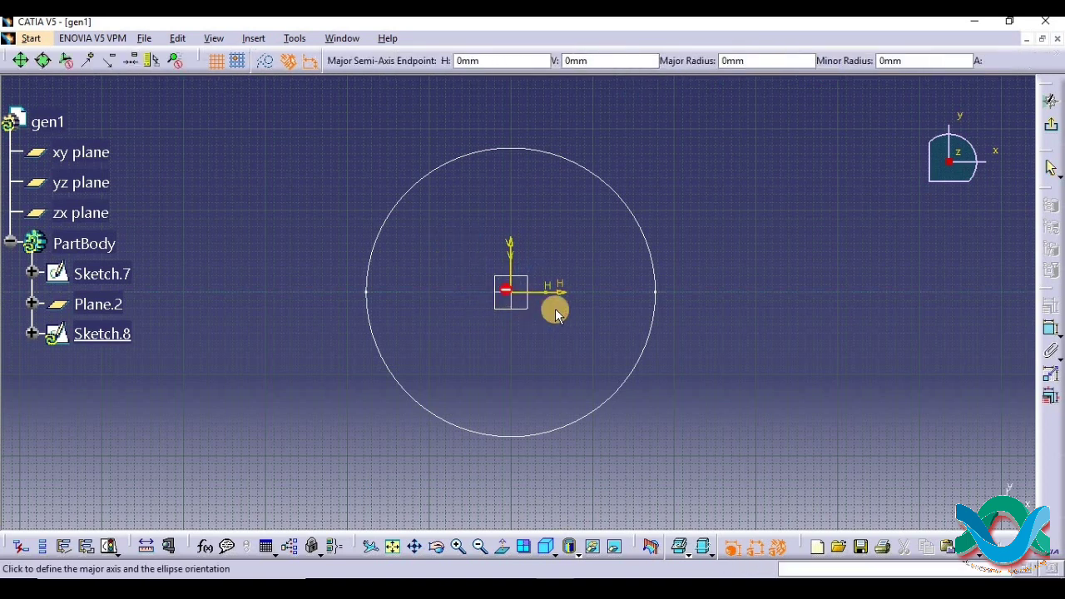
pyautogui.click(574, 291)
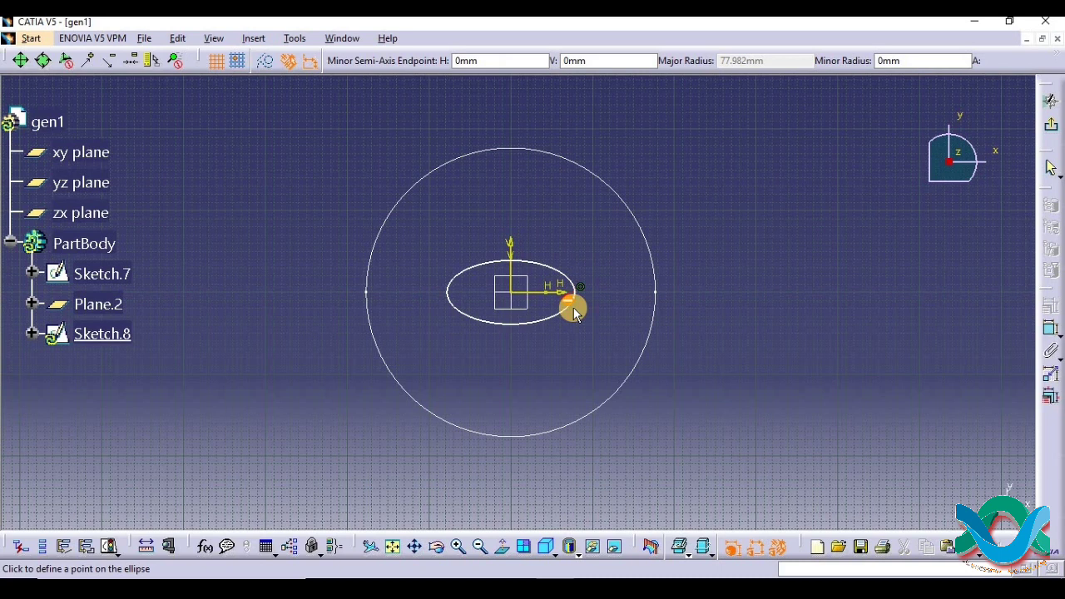
pyautogui.click(564, 311)
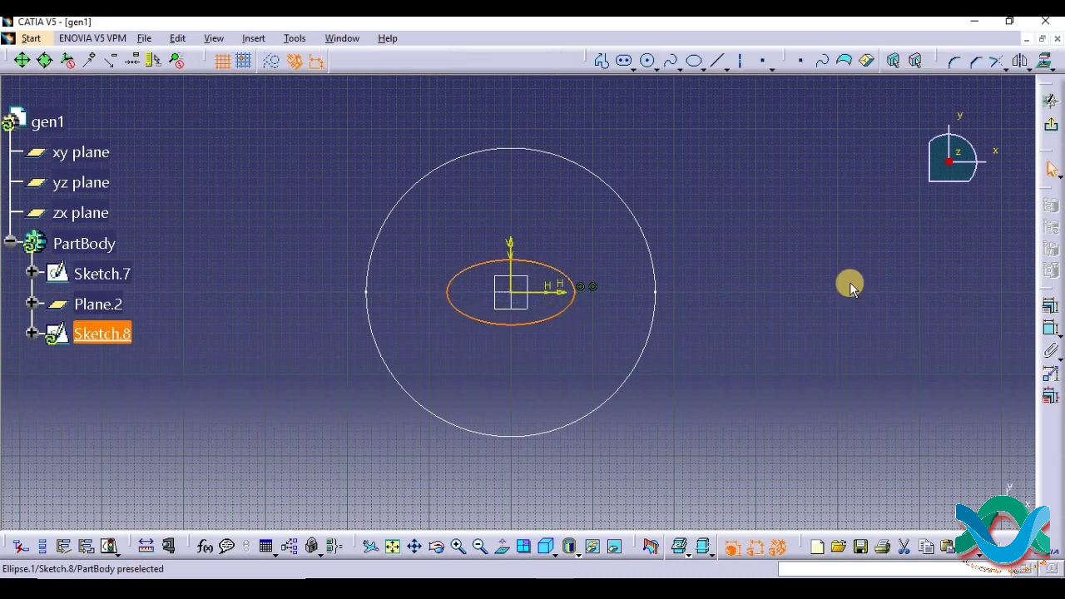
pyautogui.click(1048, 130)
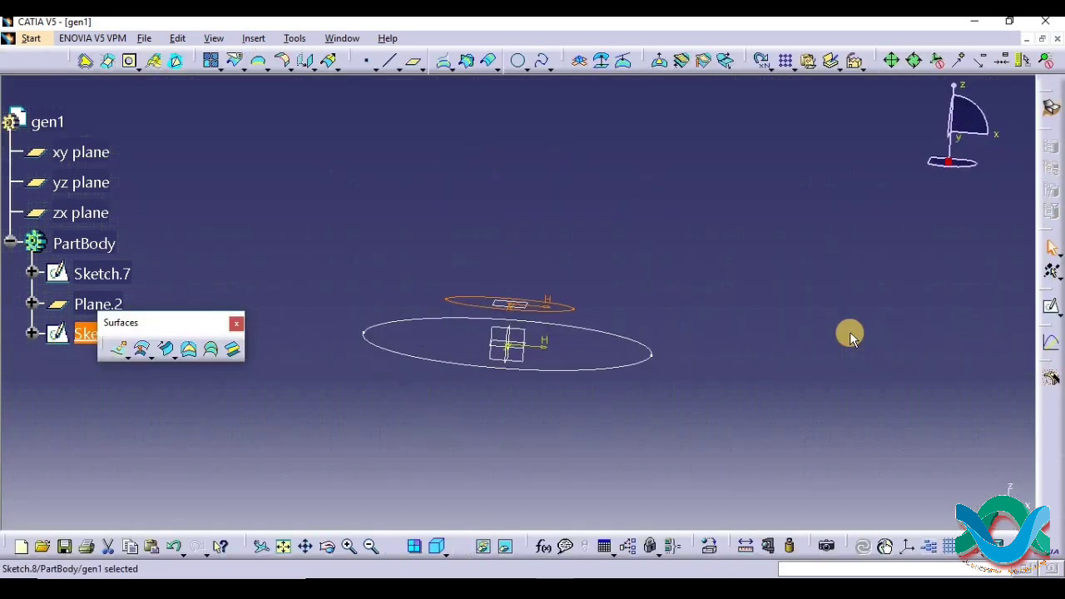
# - Create a multi-sections surface using the large circle and the ellipse above it as sections
pyautogui.moveTo(383, 416); pyautogui.dragTo(630, 391)
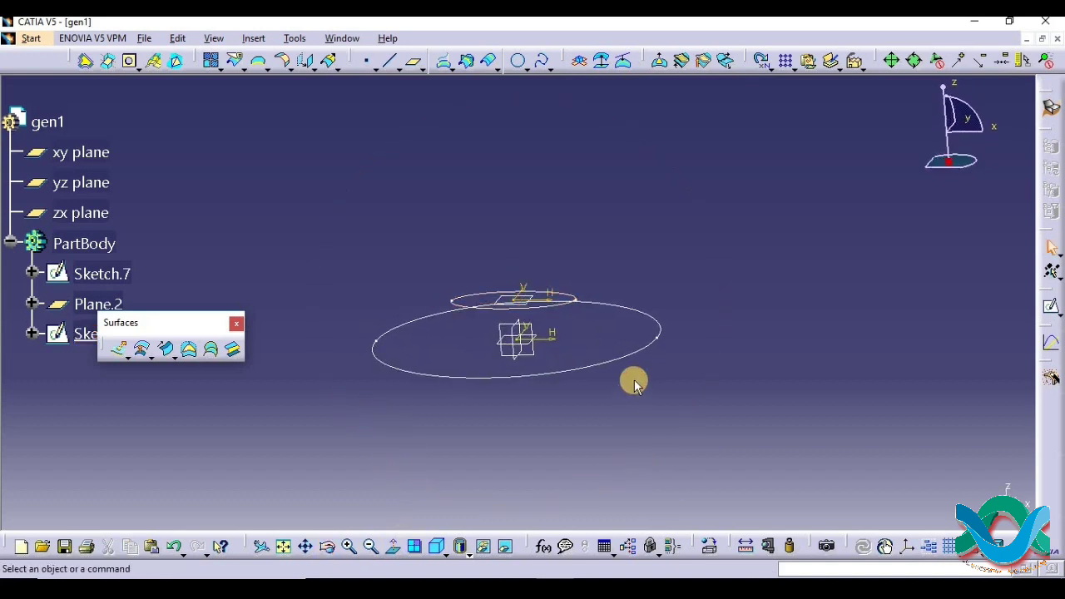
pyautogui.click(213, 350)
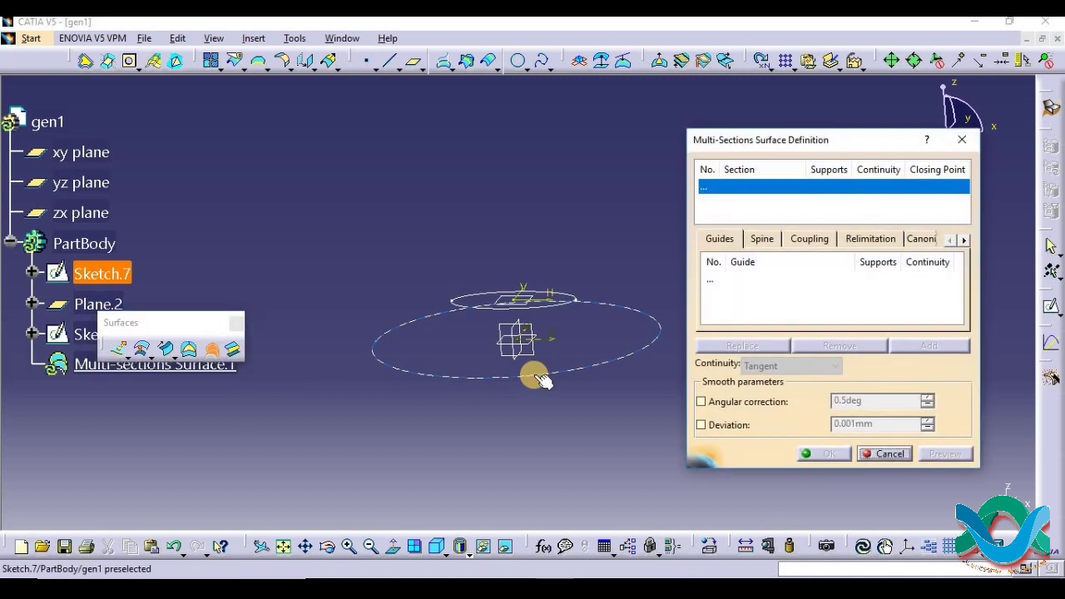
pyautogui.click(541, 349)
pyautogui.click(554, 304)
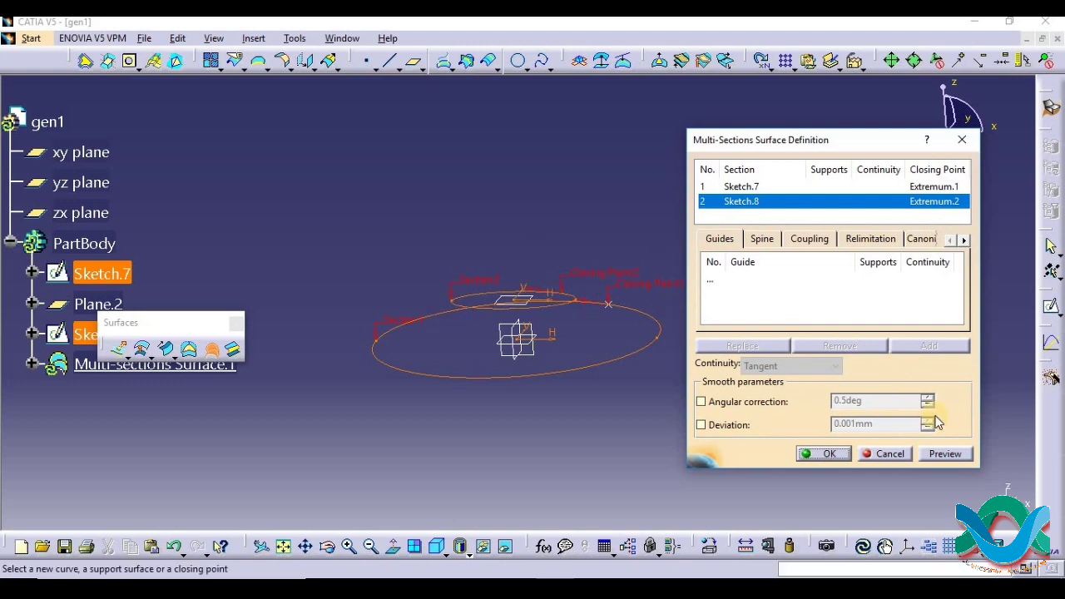
pyautogui.click(945, 453)
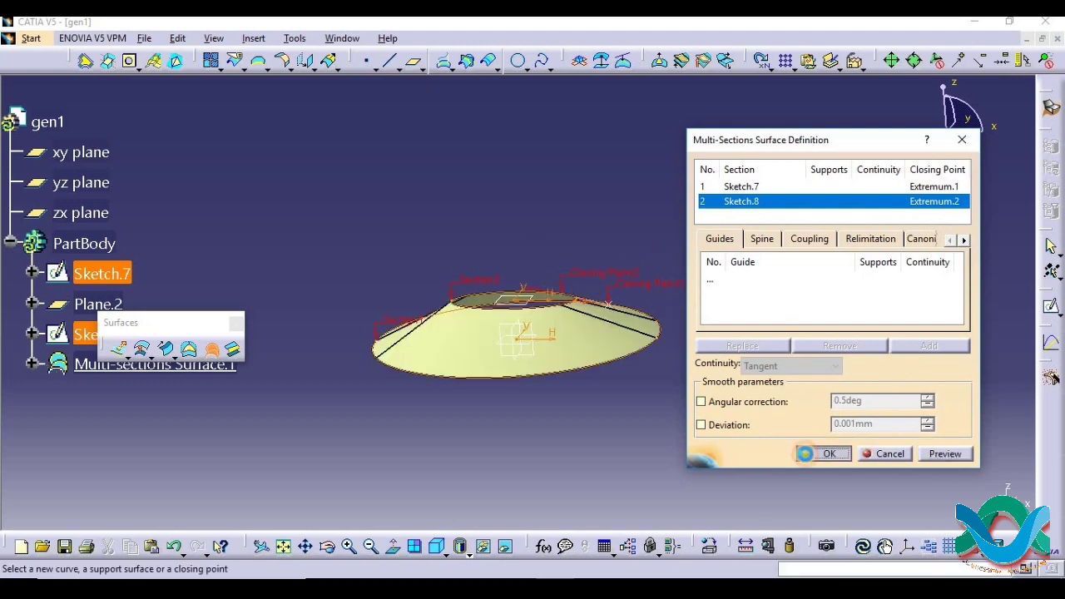
pyautogui.click(805, 453)
# - Close the elliptical opening of the multi-sections surface with a Fill surface bounded by the ellipse sketch
pyautogui.moveTo(352, 518); pyautogui.dragTo(671, 407)
pyautogui.click(200, 366)
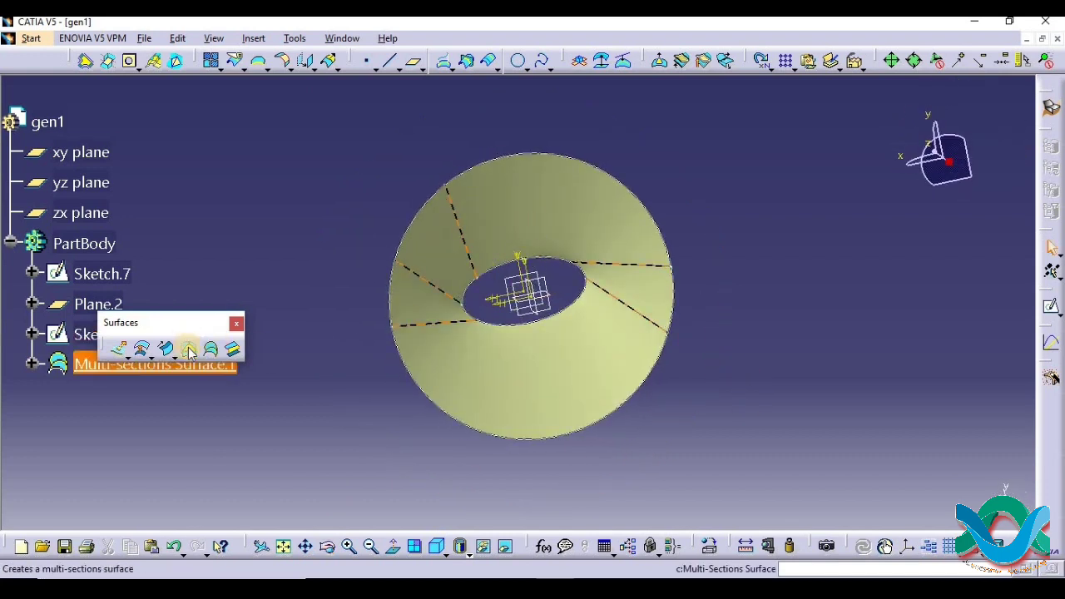
pyautogui.click(190, 352)
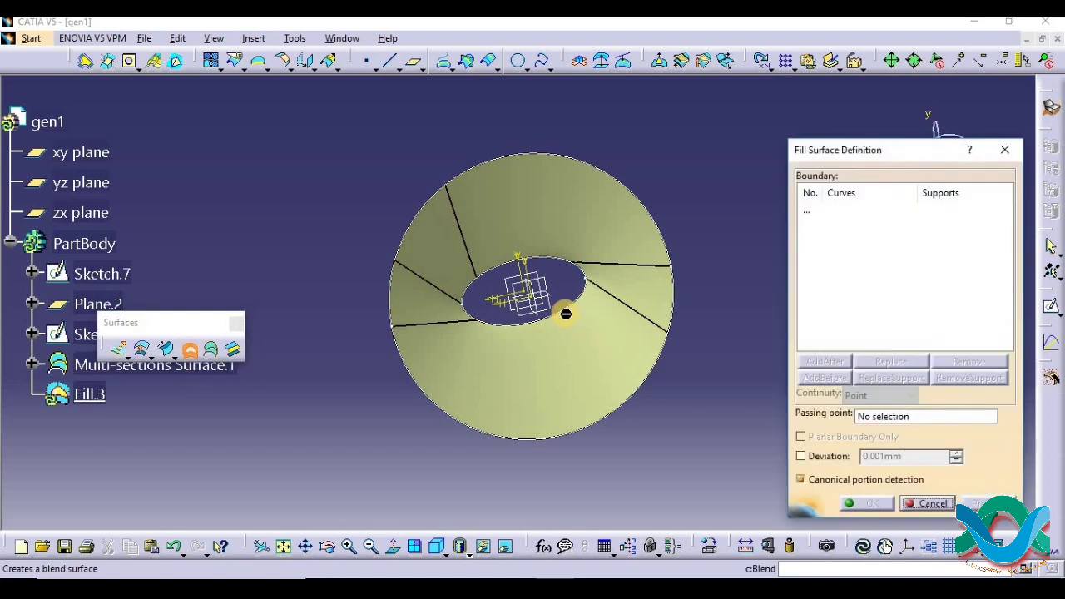
pyautogui.click(573, 314)
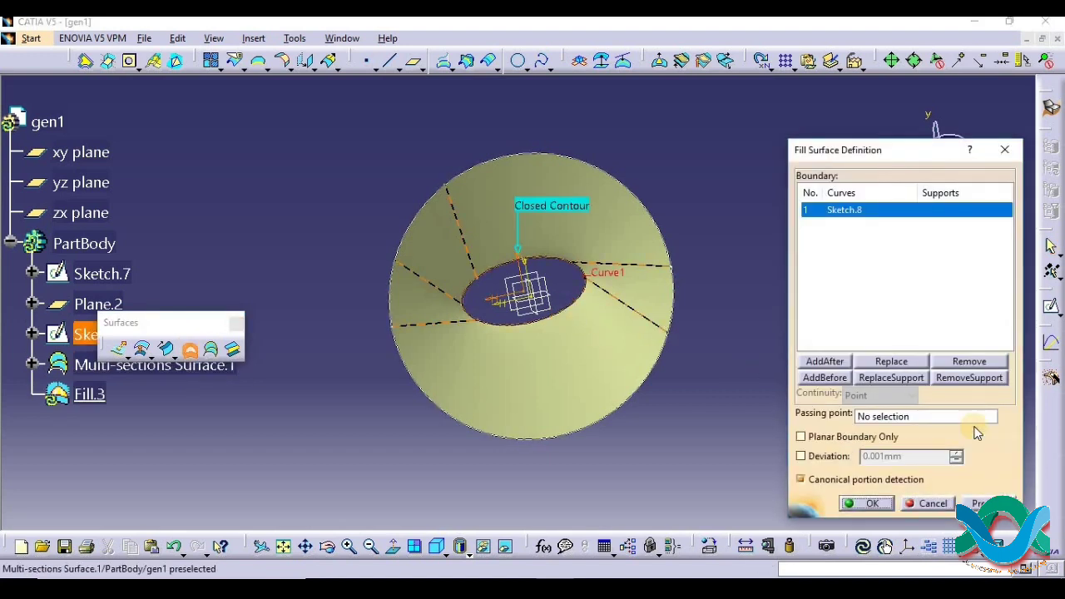
pyautogui.click(981, 504)
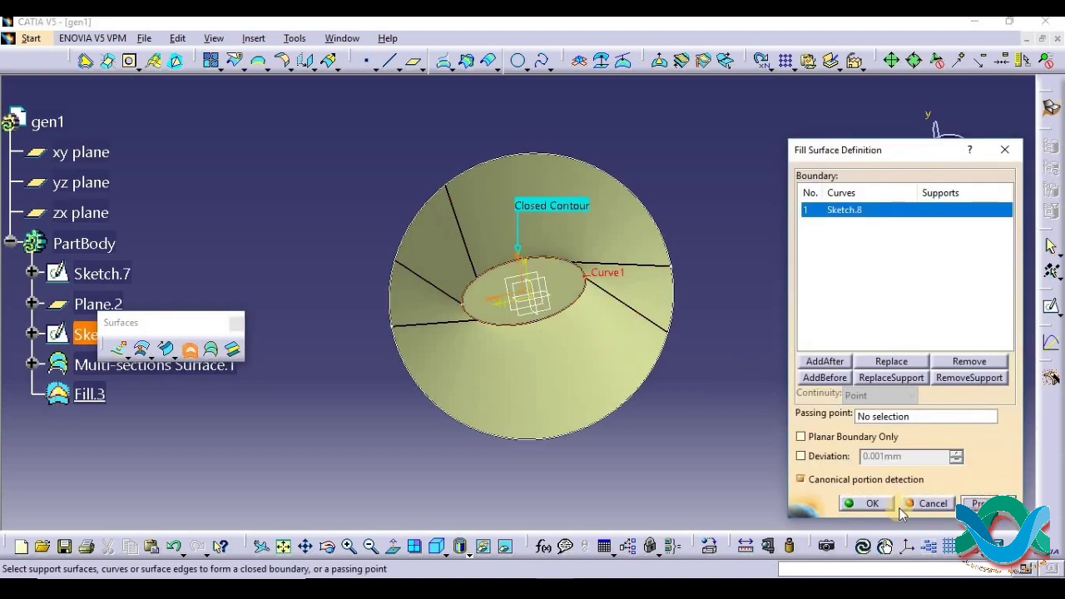
pyautogui.click(853, 507)
# - Delete all the geometry, including both section sketches, the offset plane, the multi-sections surface and the fill
pyautogui.moveTo(324, 530); pyautogui.dragTo(229, 359)
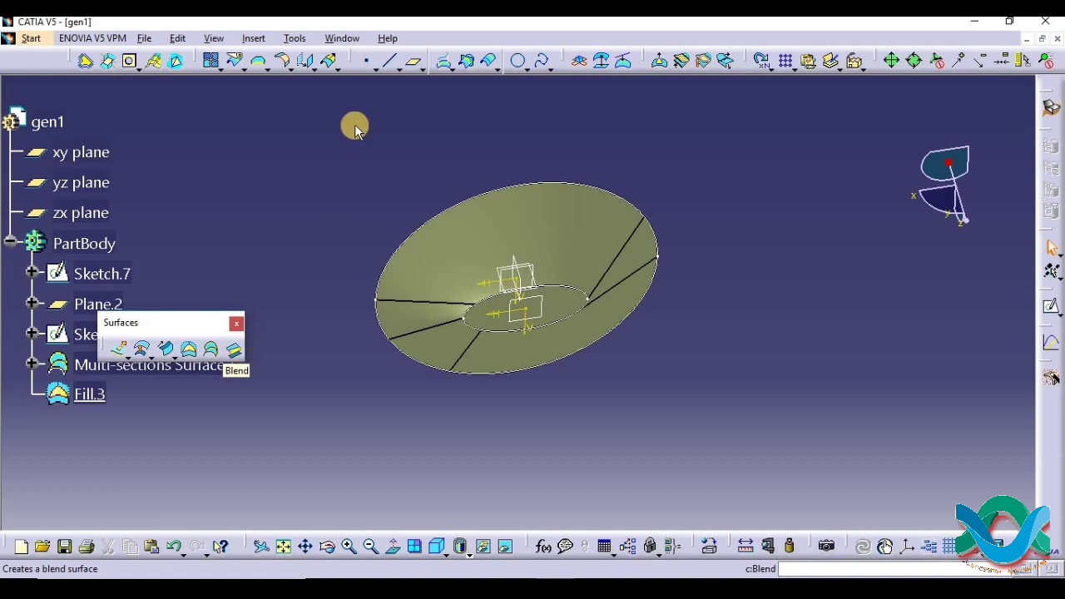
pyautogui.hotkey('ctrl', 'a')
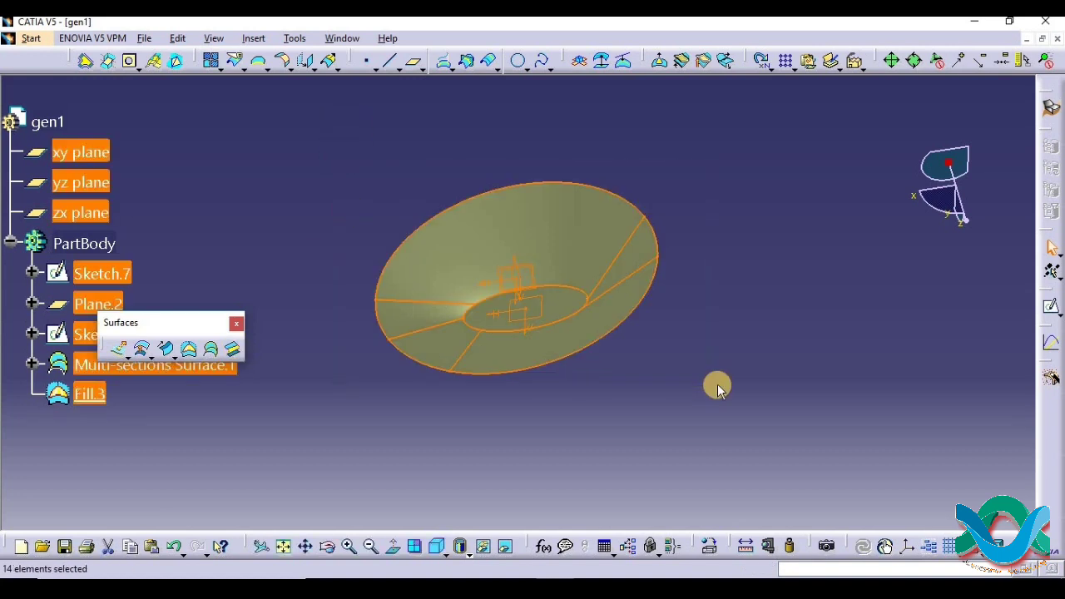
pyautogui.press('Delete')
pyautogui.press('Return')
# - Sketch a three-point C-shaped spline through the origin on the xy plane and exit the sketch
pyautogui.click(85, 153)
pyautogui.click(1053, 306)
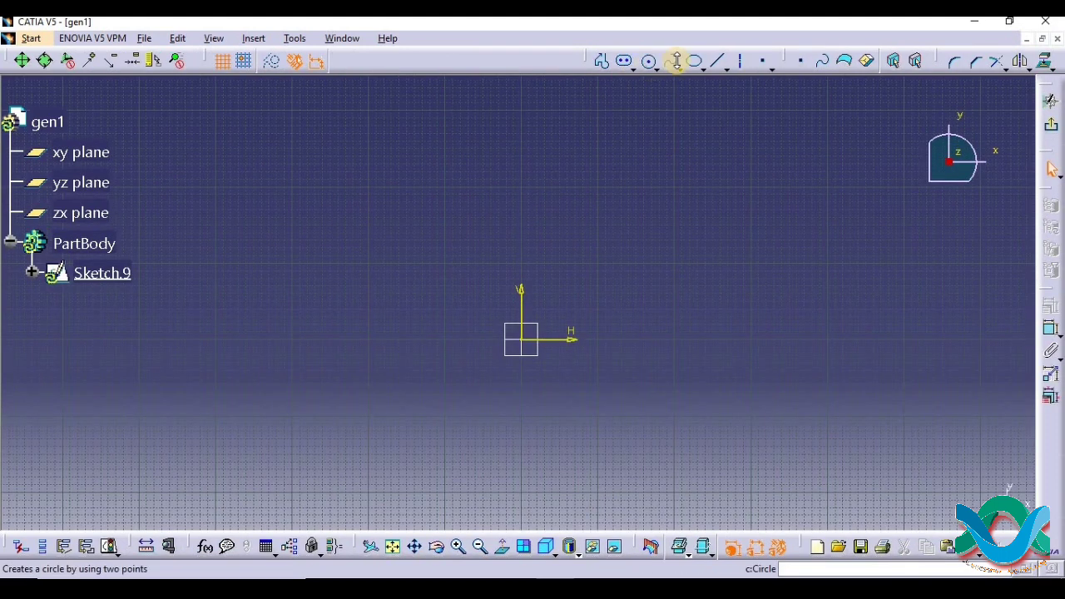
pyautogui.click(669, 60)
pyautogui.click(421, 227)
pyautogui.click(521, 339)
pyautogui.click(433, 445)
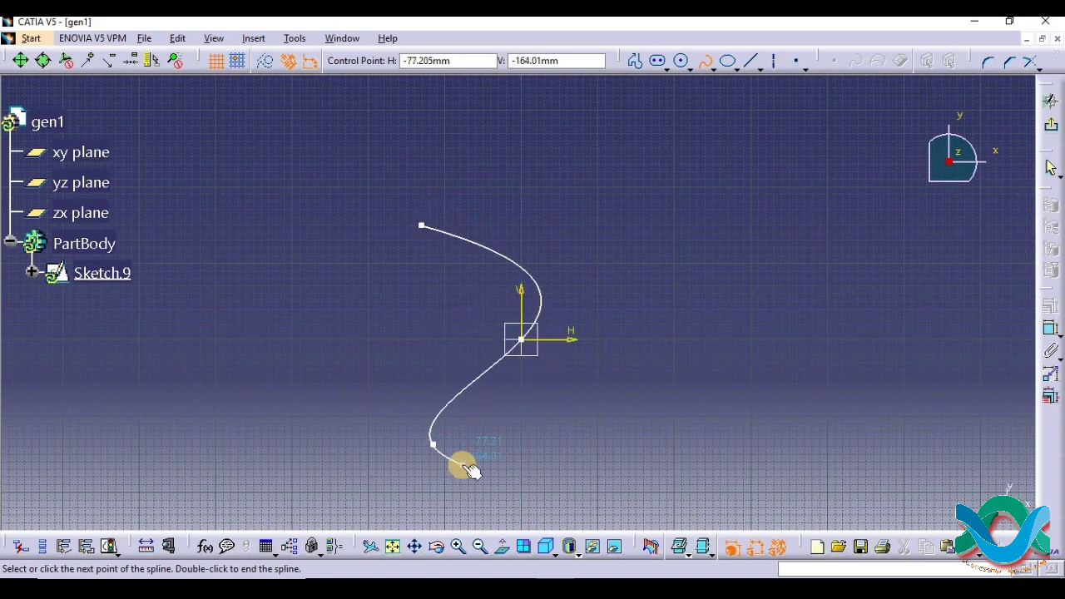
pyautogui.press('Escape')
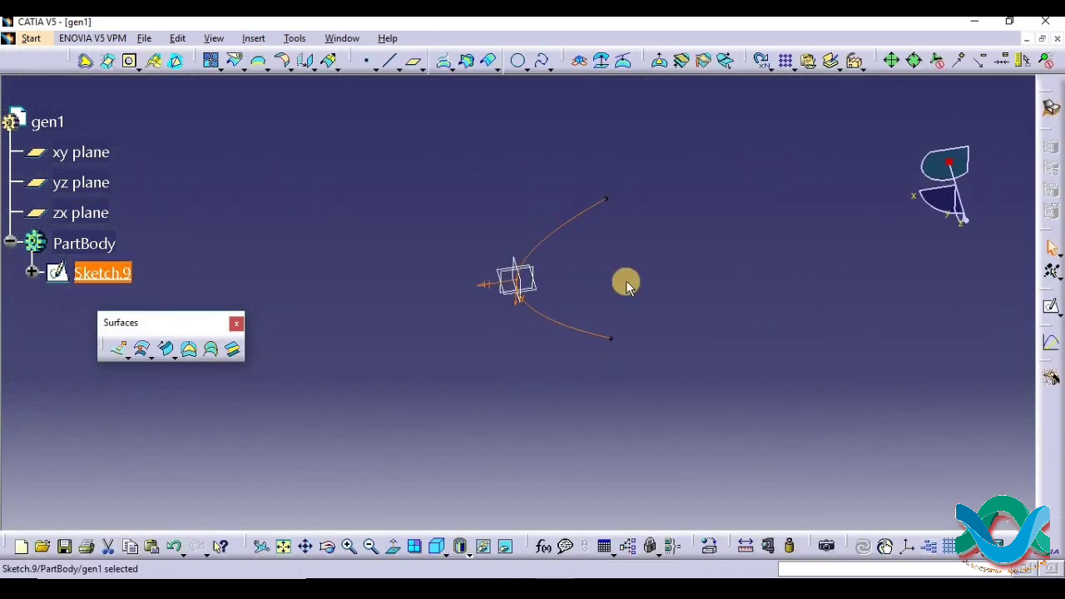
# - Extrude the spline sketch into a surface along the sketch normal, with Limit 1 at -93 mm and Limit 2 at 0 mm
pyautogui.click(117, 348)
pyautogui.click(491, 226)
pyautogui.click(563, 229)
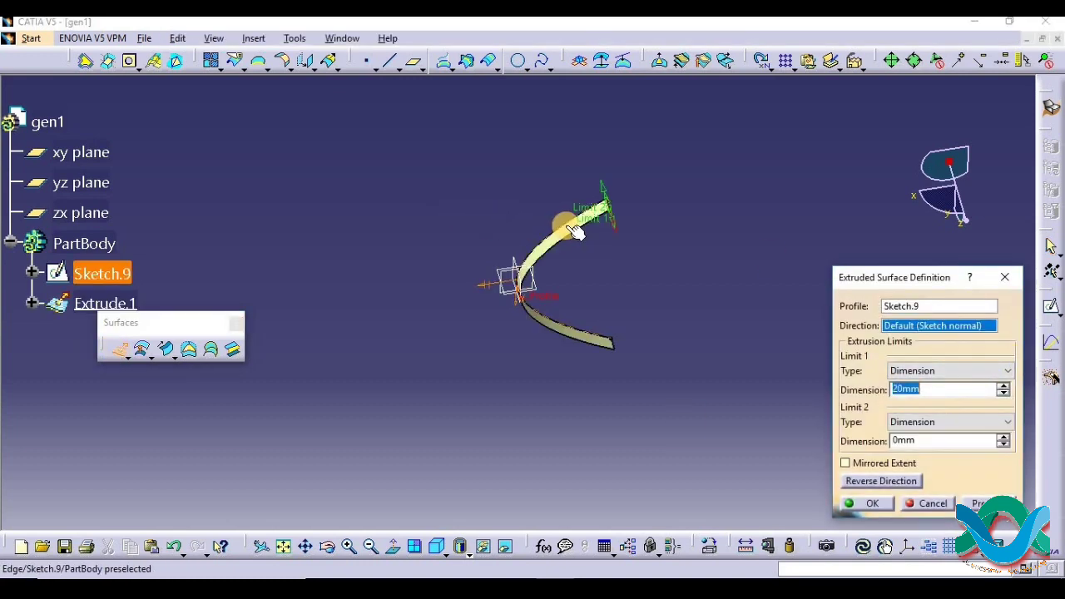
pyautogui.click(717, 228)
pyautogui.moveTo(606, 197); pyautogui.dragTo(577, 119)
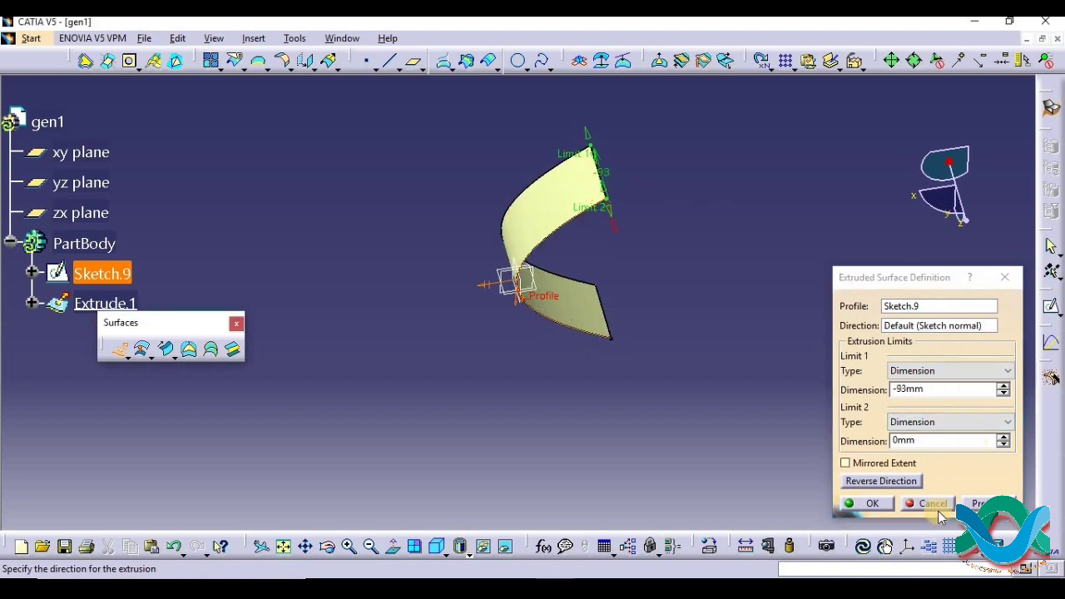
pyautogui.click(886, 510)
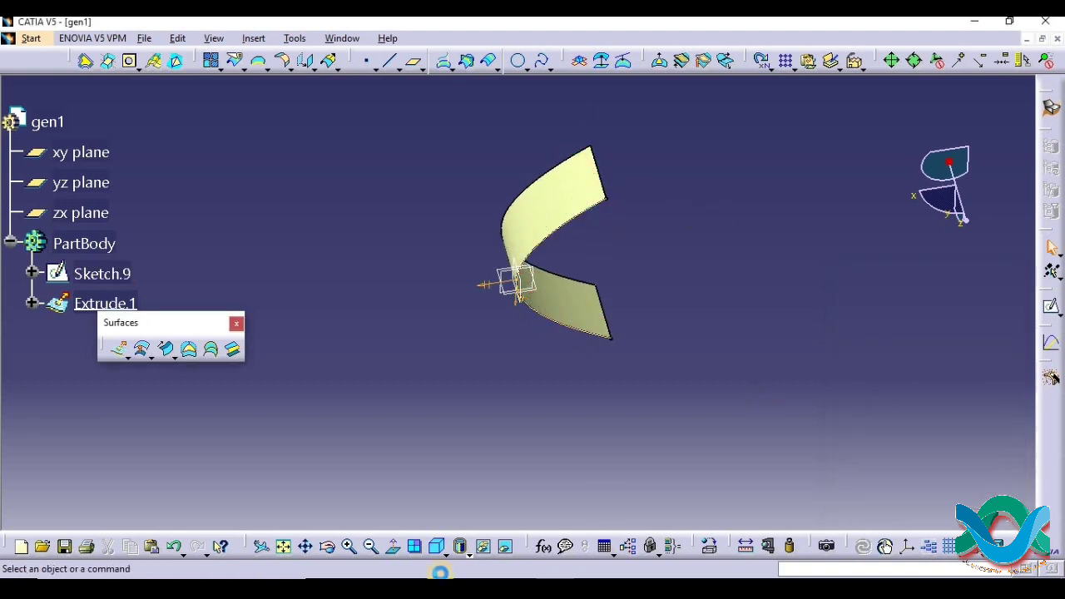
# - Sketch a second three-point spline on the xy plane, starting at about H 374 mm, V 0 mm and bulging towards the first curve, and exit the sketch
pyautogui.click(327, 546)
pyautogui.moveTo(355, 349); pyautogui.dragTo(541, 165)
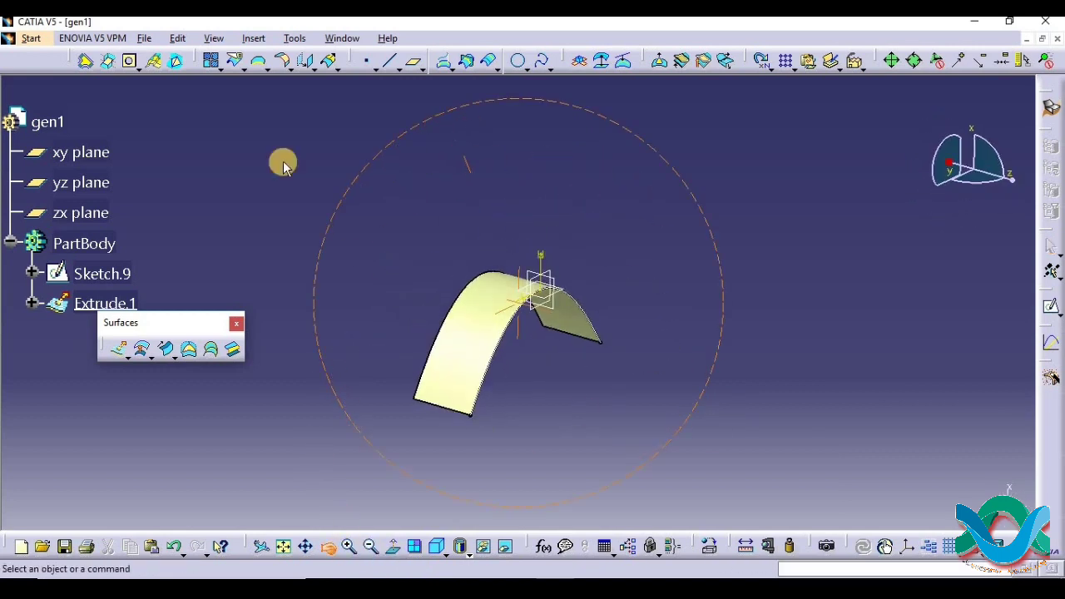
pyautogui.click(87, 141)
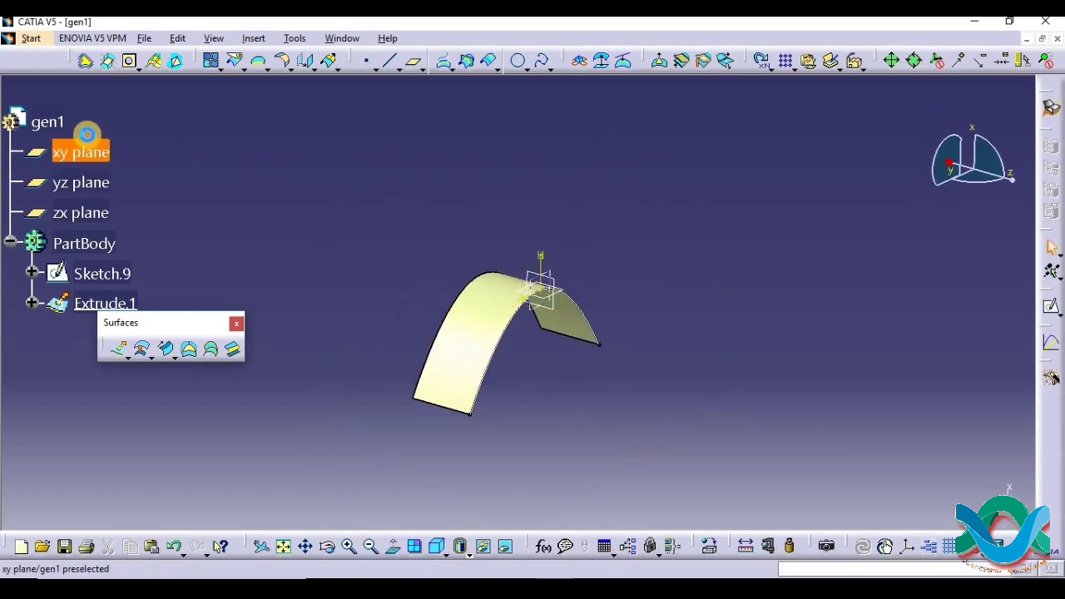
pyautogui.click(1048, 308)
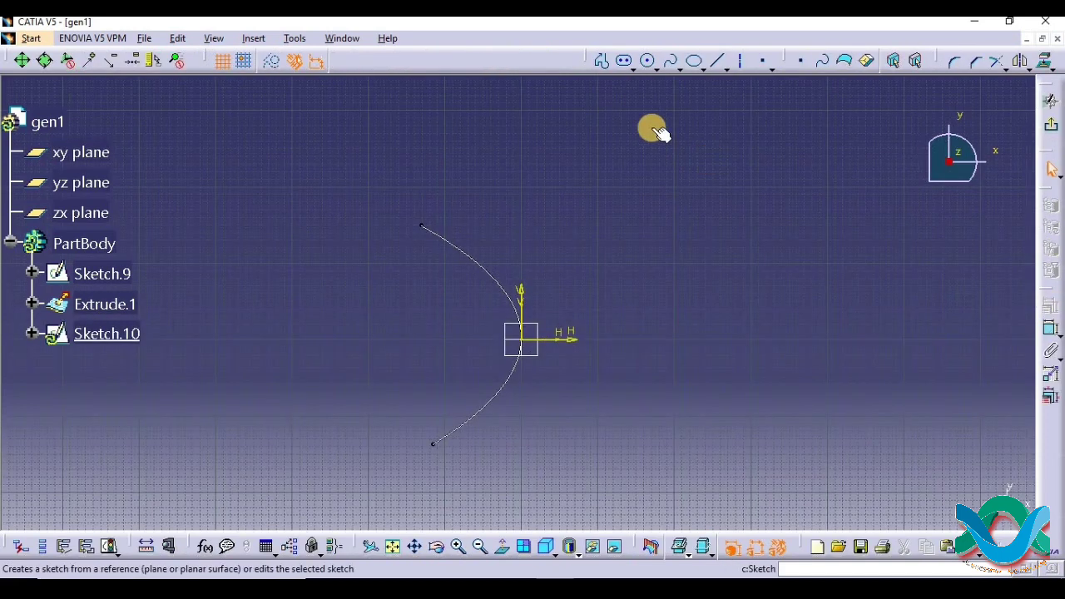
pyautogui.click(669, 69)
pyautogui.moveTo(694, 428); pyautogui.dragTo(683, 248, button='middle')
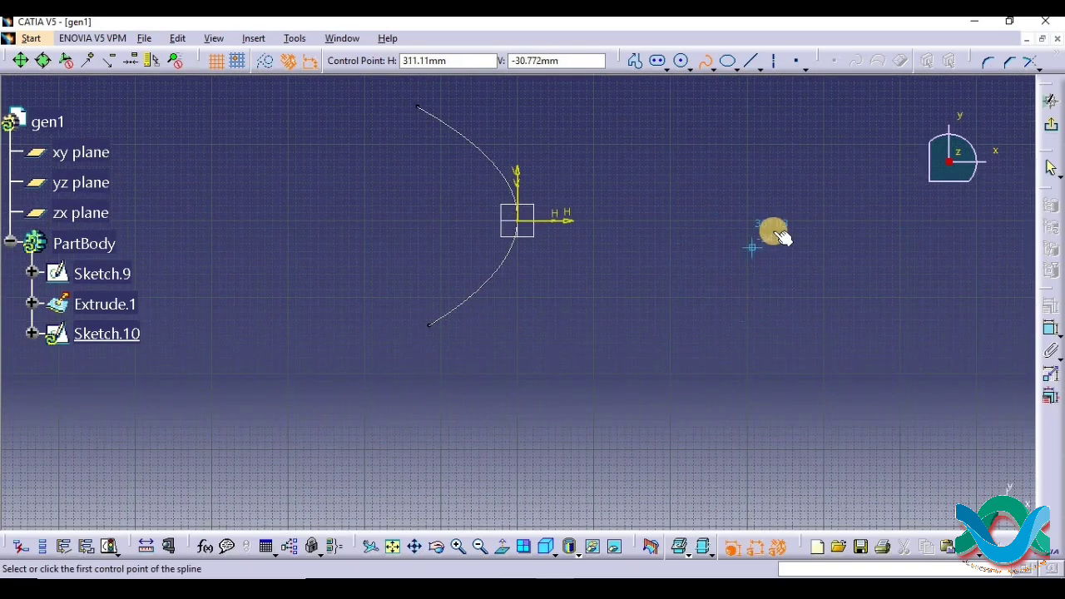
pyautogui.click(804, 221)
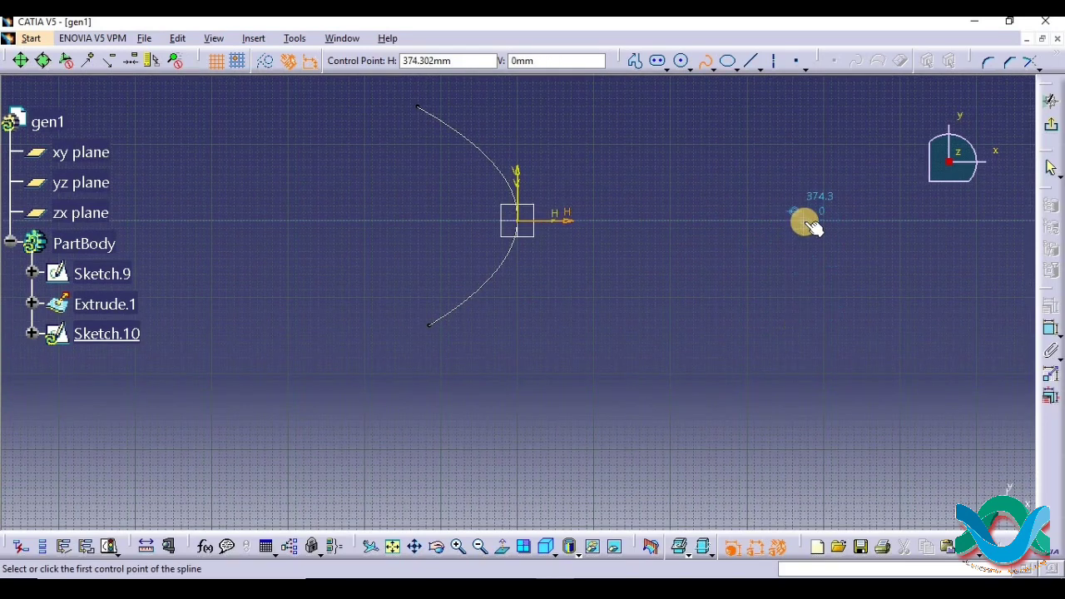
pyautogui.click(720, 341)
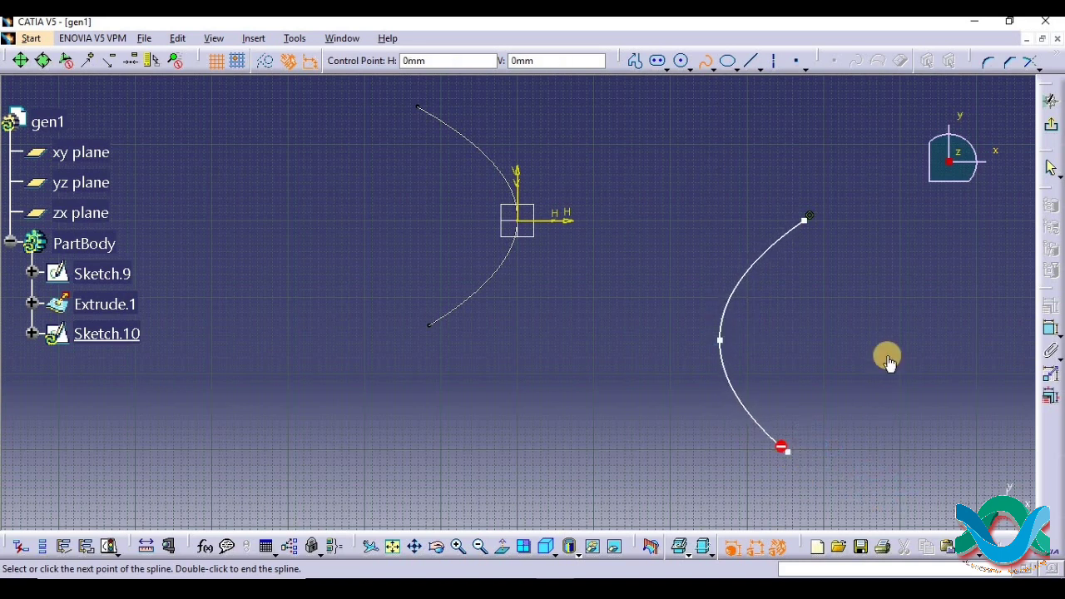
pyautogui.press('Escape')
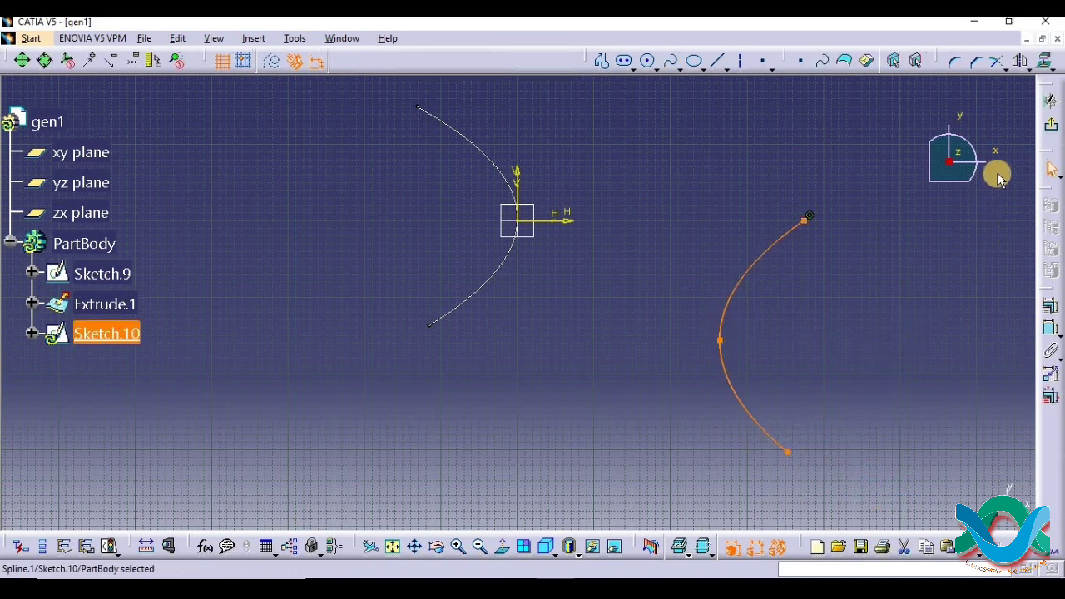
pyautogui.click(1045, 129)
# - Extrude the second spline sketch into a surface along the sketch normal, with Limit 1 at -93 mm and Limit 2 at 0 mm
pyautogui.moveTo(741, 347); pyautogui.dragTo(791, 414, button='middle')
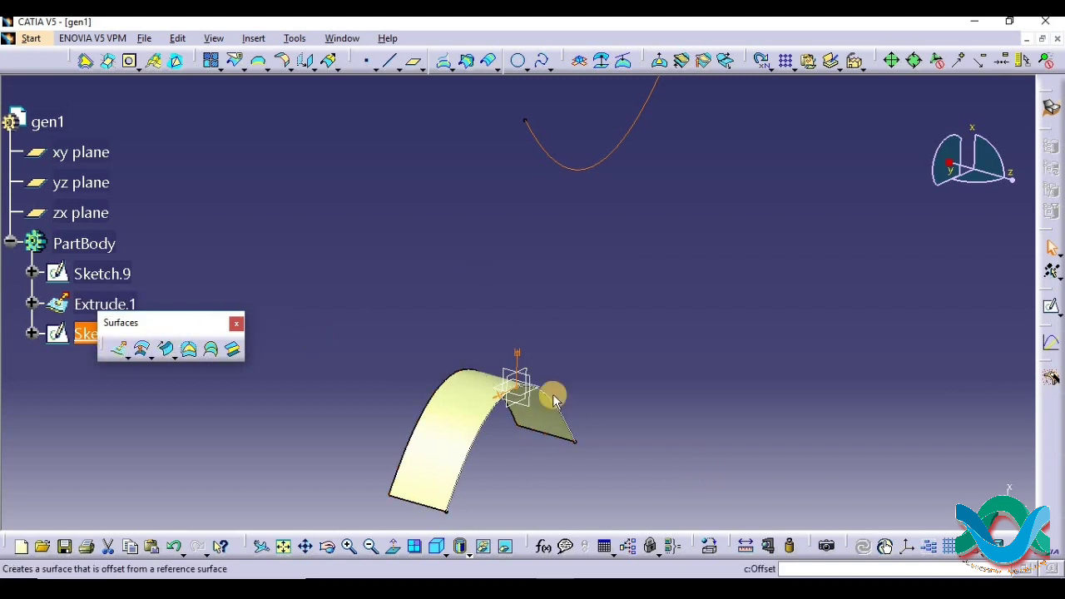
pyautogui.click(121, 353)
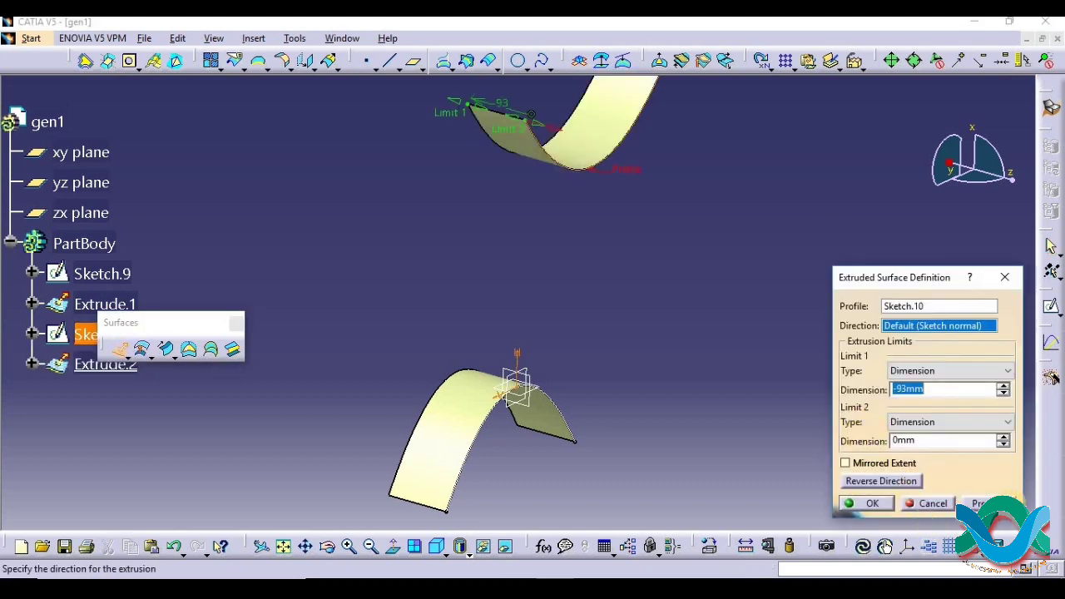
pyautogui.click(869, 502)
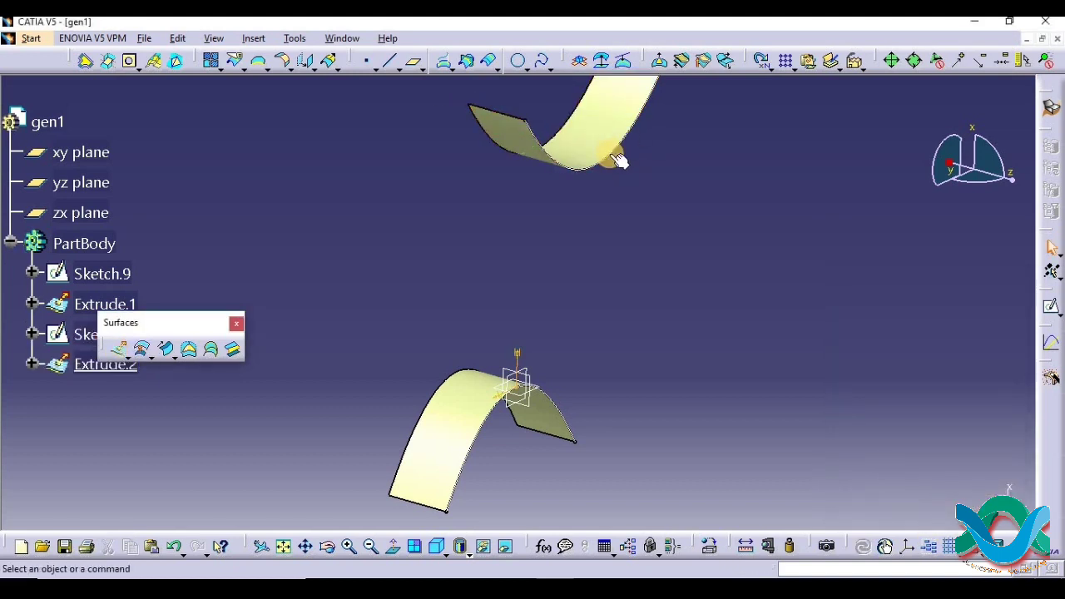
# - Create a Blend surface between the two extruded surfaces from the Sketch.9 curve to the Sketch.10 curve, without supports
pyautogui.moveTo(592, 271)
pyautogui.mouseDown(button='middle')
pyautogui.moveTo(519, 287)
pyautogui.moveTo(553, 283)
pyautogui.moveTo(569, 338)
pyautogui.moveTo(557, 316)
pyautogui.mouseUp(button='middle')
pyautogui.click(232, 344)
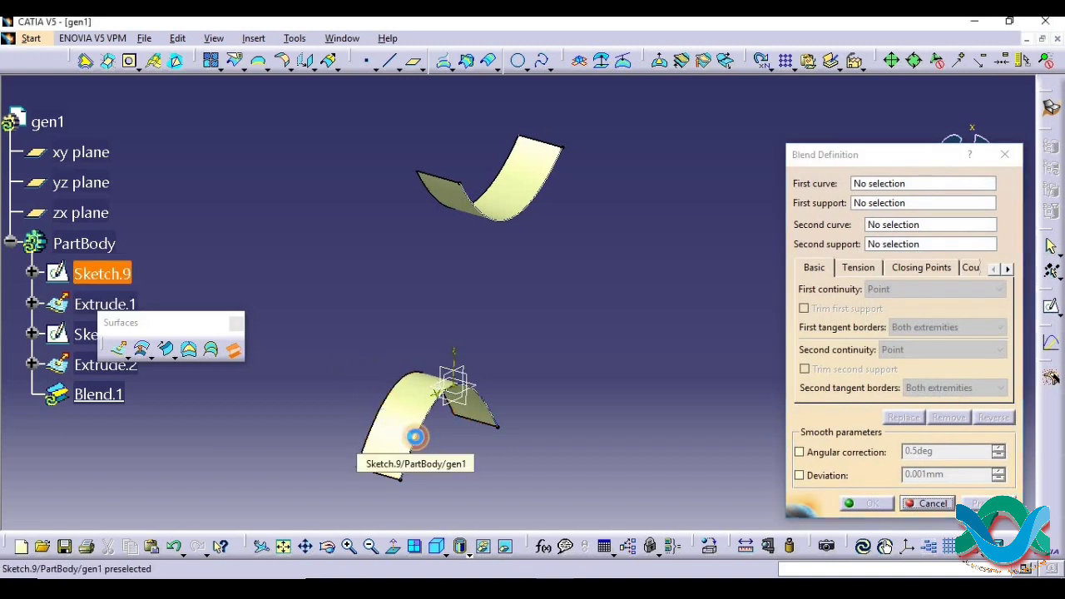
pyautogui.click(418, 436)
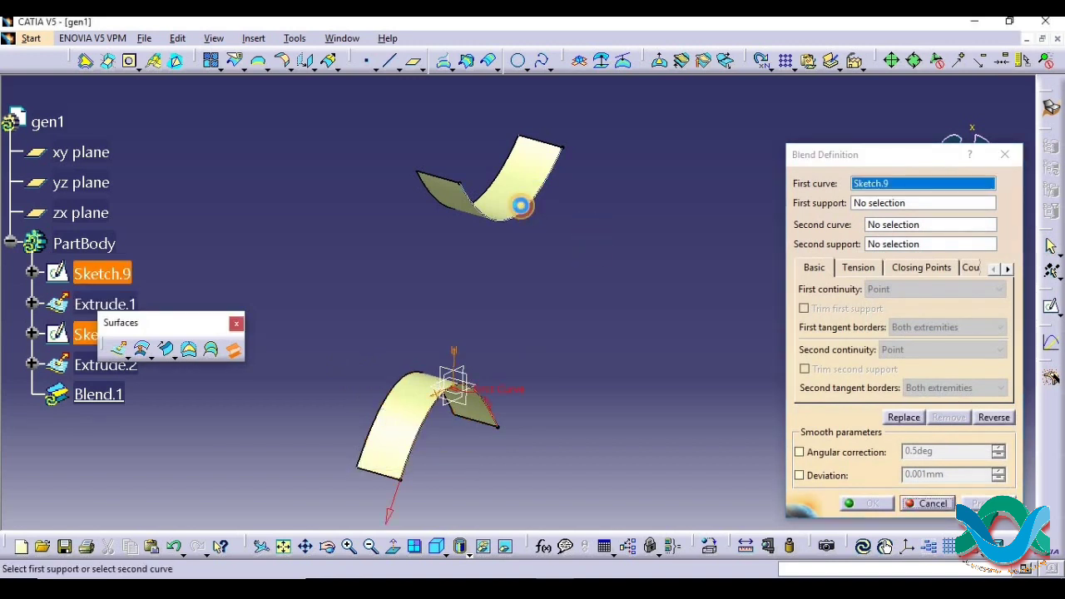
pyautogui.click(523, 201)
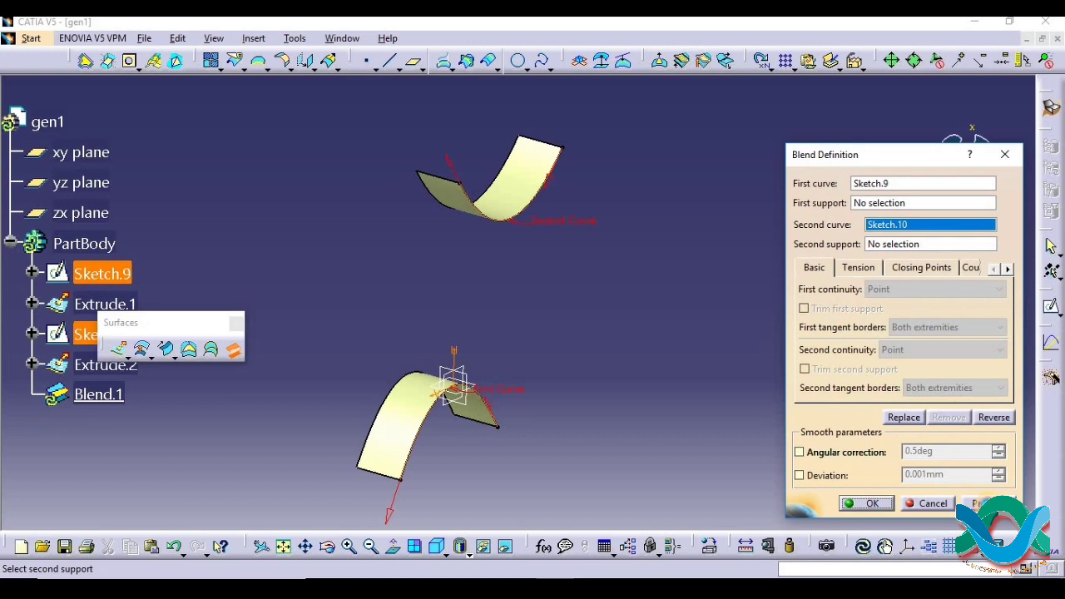
pyautogui.click(982, 504)
pyautogui.click(881, 502)
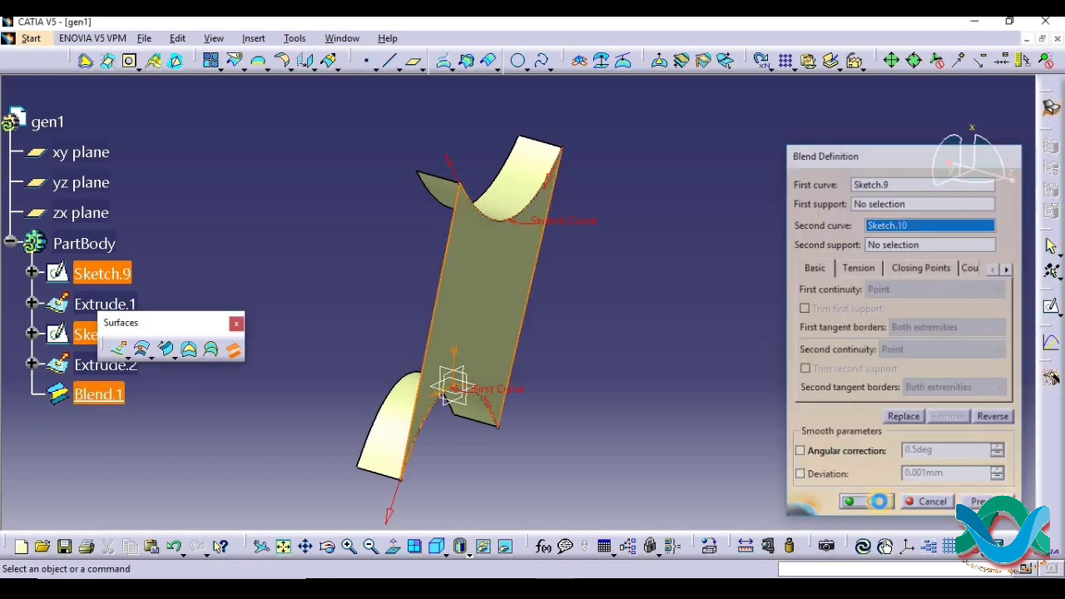
# - Delete the blend surface between the two extruded surfaces
pyautogui.moveTo(690, 325); pyautogui.dragTo(726, 398, button='middle')
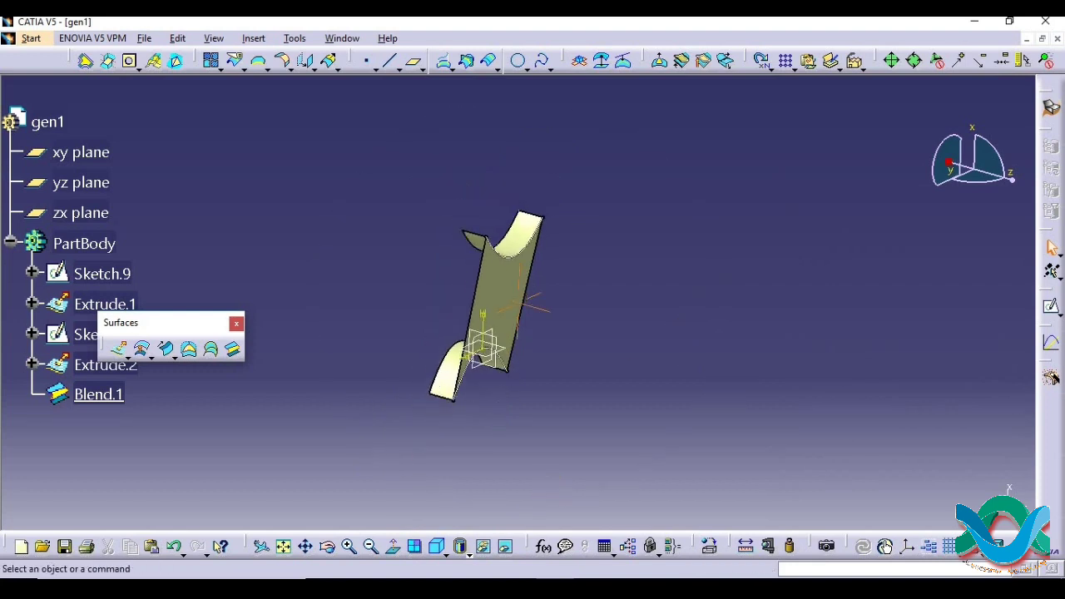
pyautogui.moveTo(333, 350); pyautogui.dragTo(695, 324, button='middle')
pyautogui.moveTo(461, 277); pyautogui.dragTo(646, 266, button='middle')
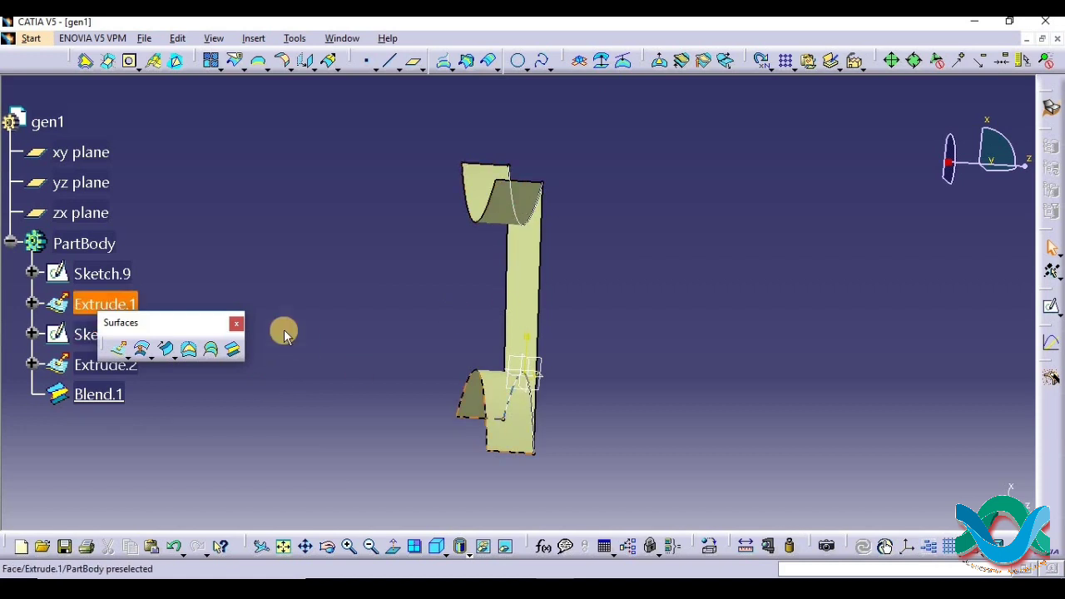
pyautogui.rightClick(96, 404)
pyautogui.click(199, 301)
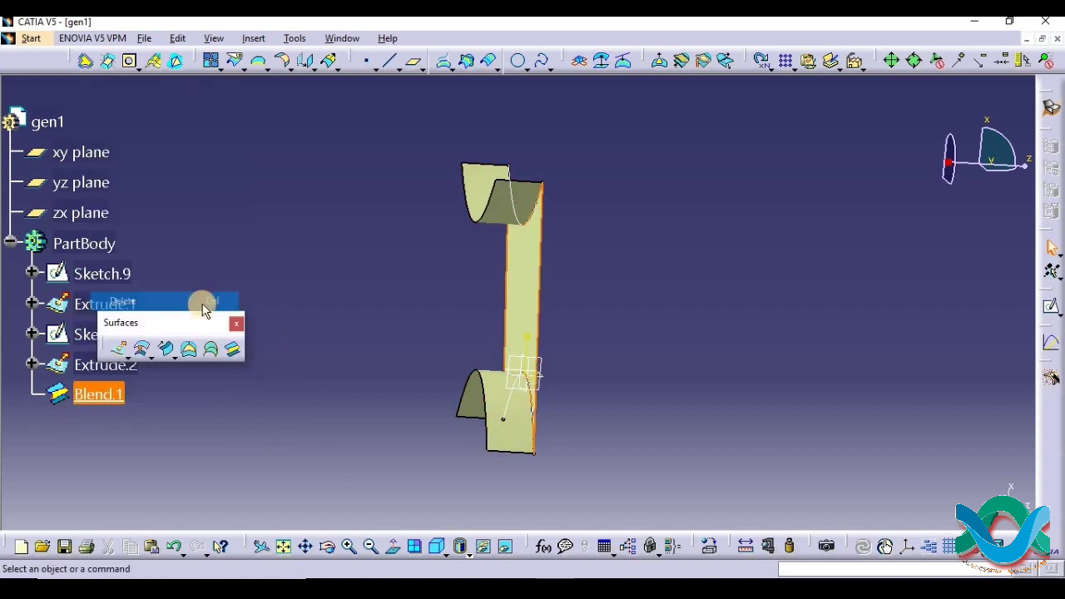
# - Recreate the Blend surface with Sketch.9 as the first curve and Sketch.10 as the second curve, without supports
pyautogui.click(233, 349)
pyautogui.click(452, 507)
pyautogui.click(449, 403)
pyautogui.moveTo(450, 403); pyautogui.dragTo(380, 364, button='middle')
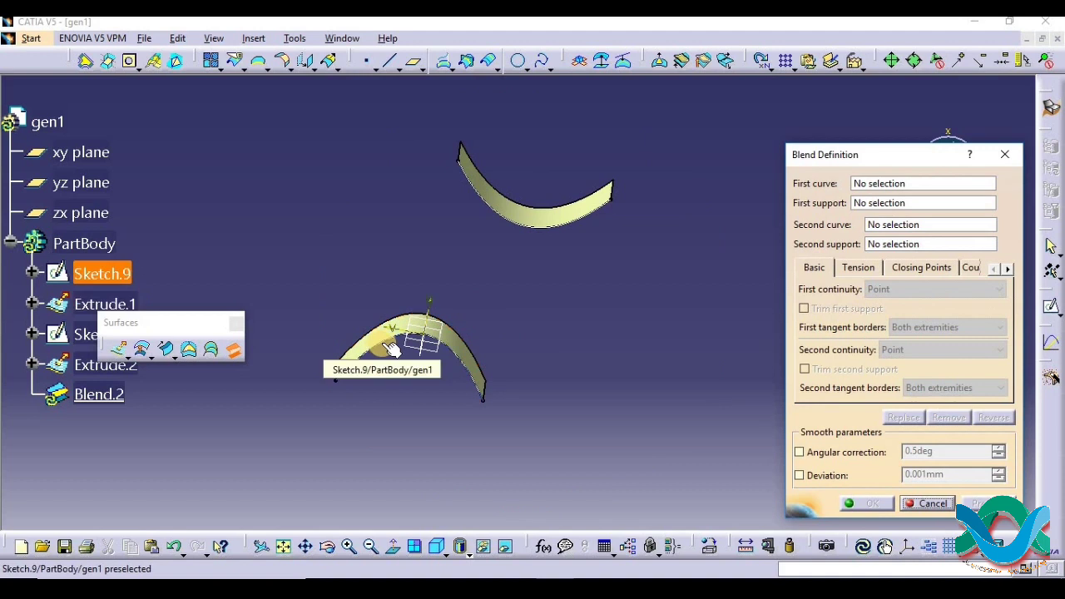
pyautogui.click(381, 348)
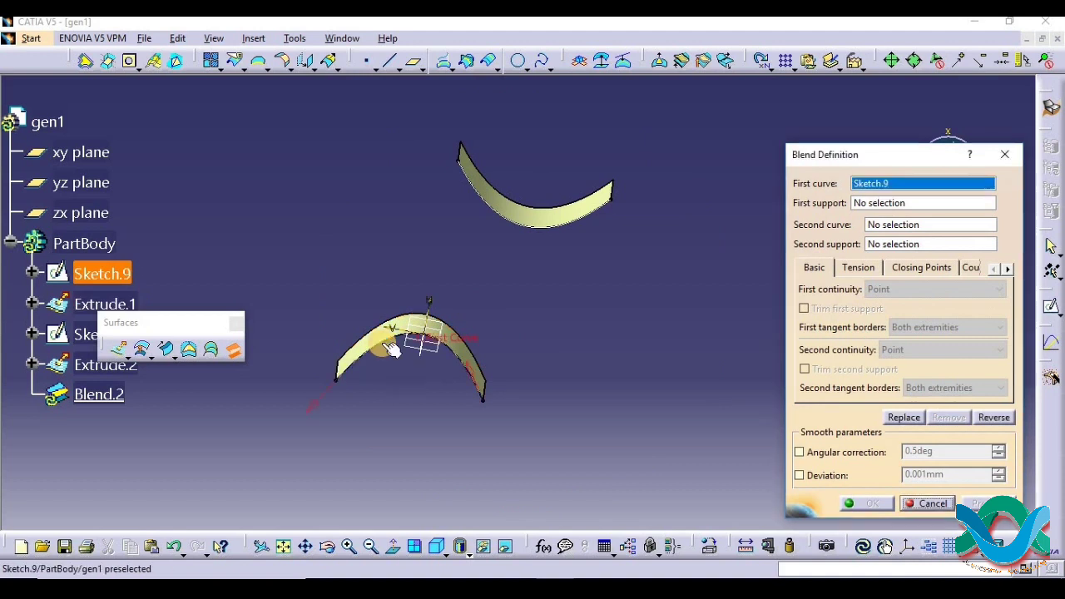
pyautogui.click(529, 233)
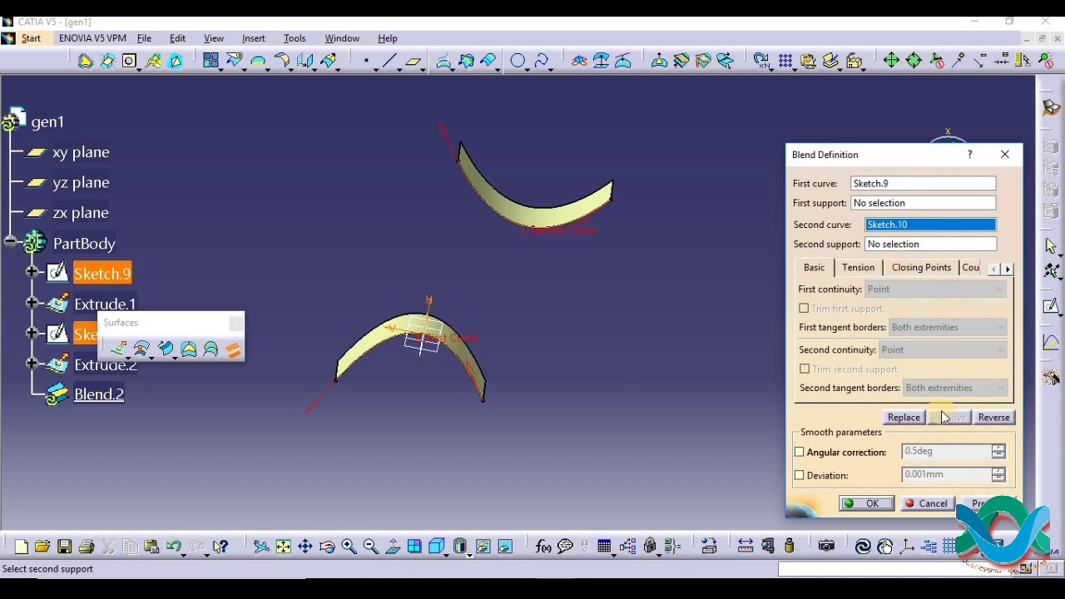
pyautogui.click(983, 505)
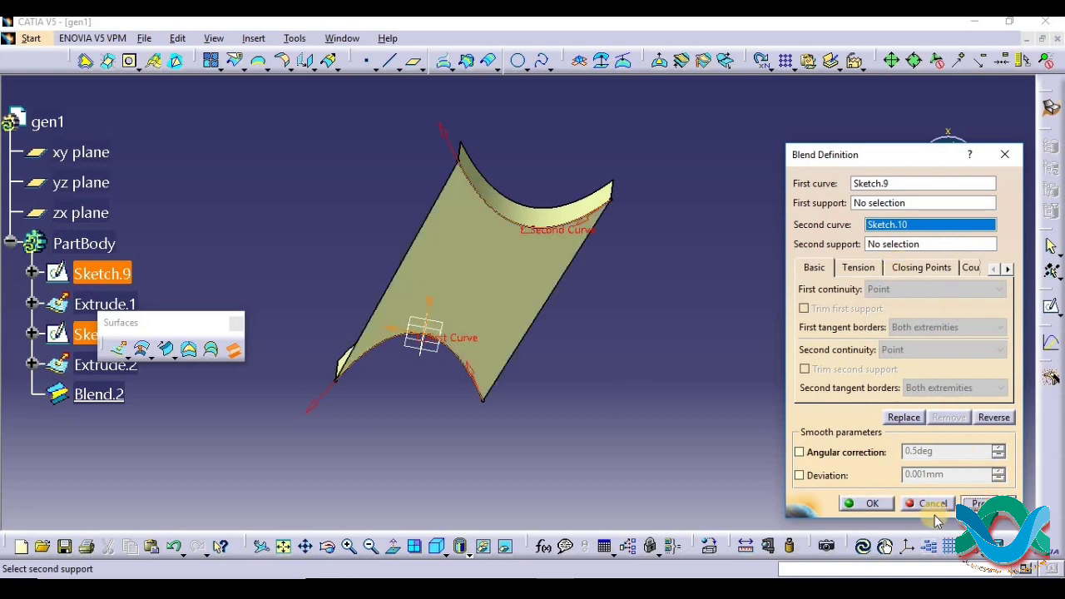
pyautogui.click(864, 503)
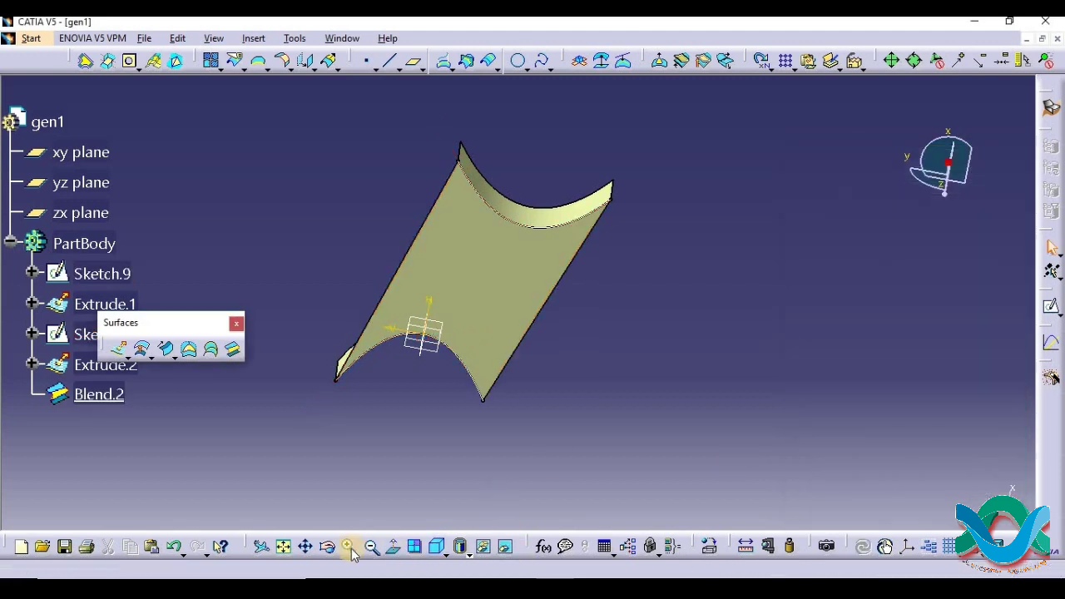
pyautogui.click(331, 550)
pyautogui.moveTo(357, 305); pyautogui.dragTo(529, 516)
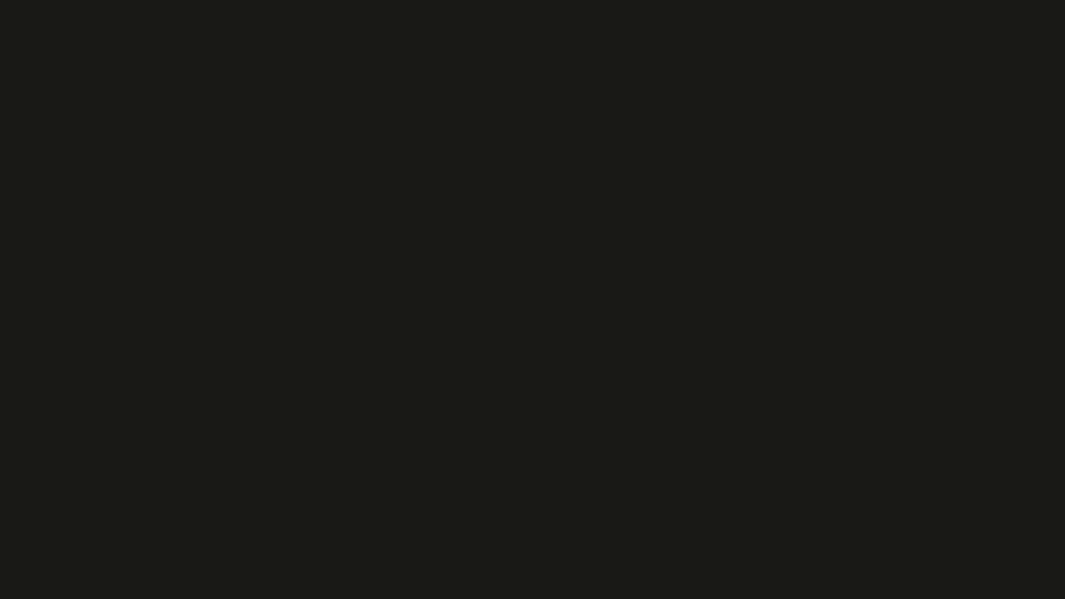